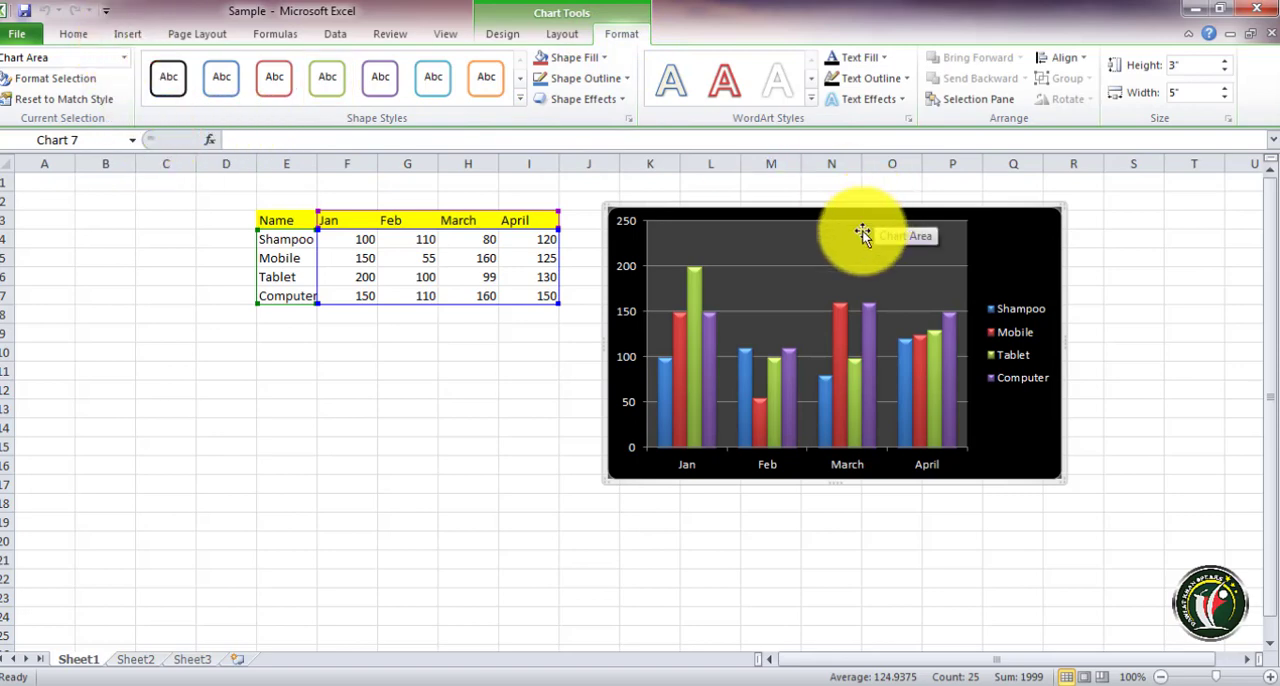
pyautogui.click(127, 34)
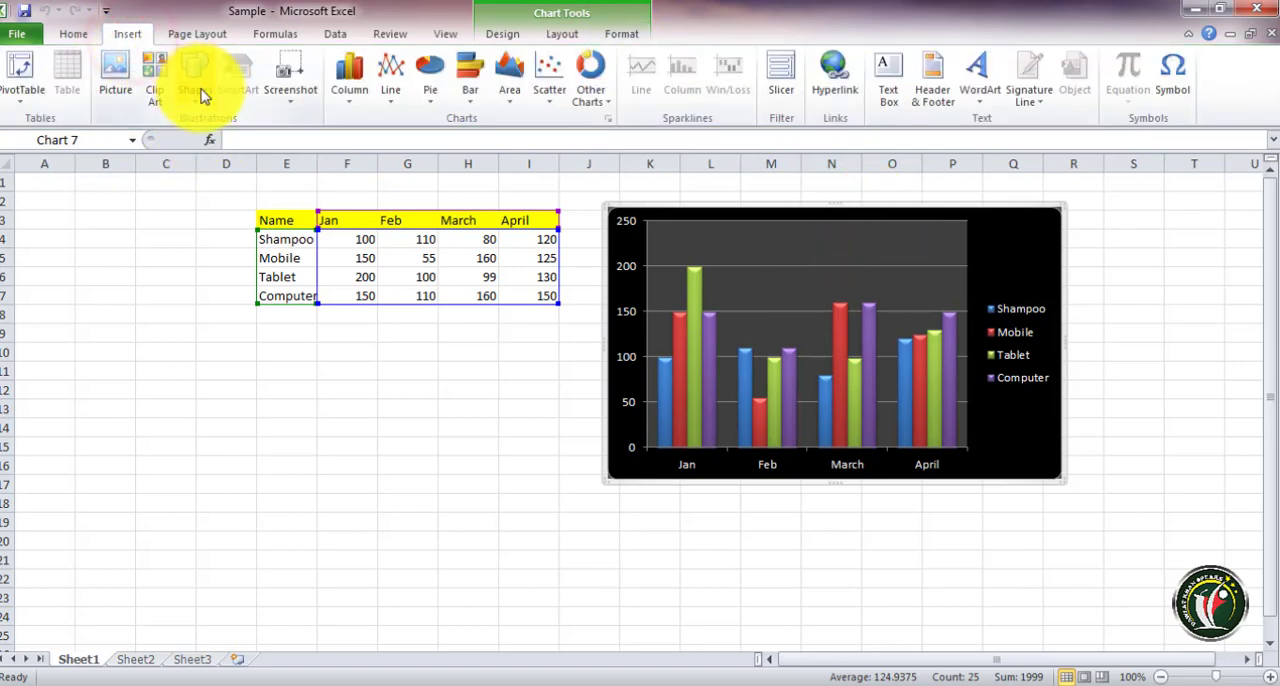
pyautogui.click(621, 34)
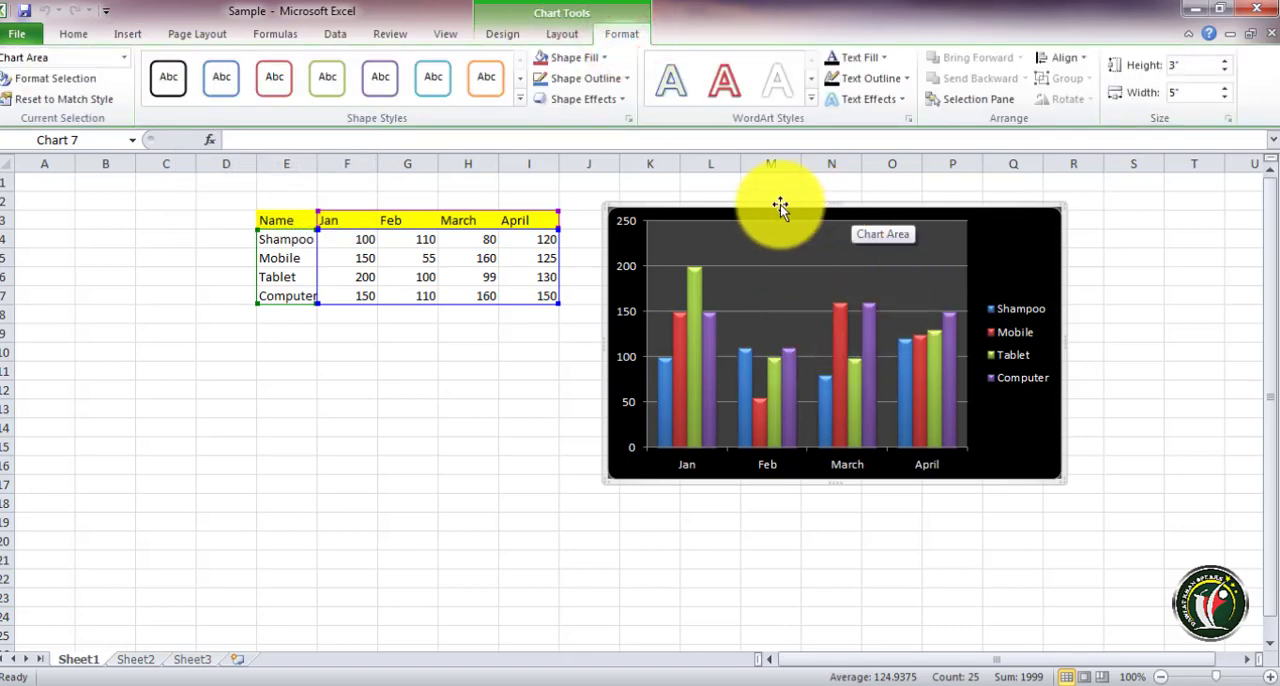
pyautogui.click(127, 34)
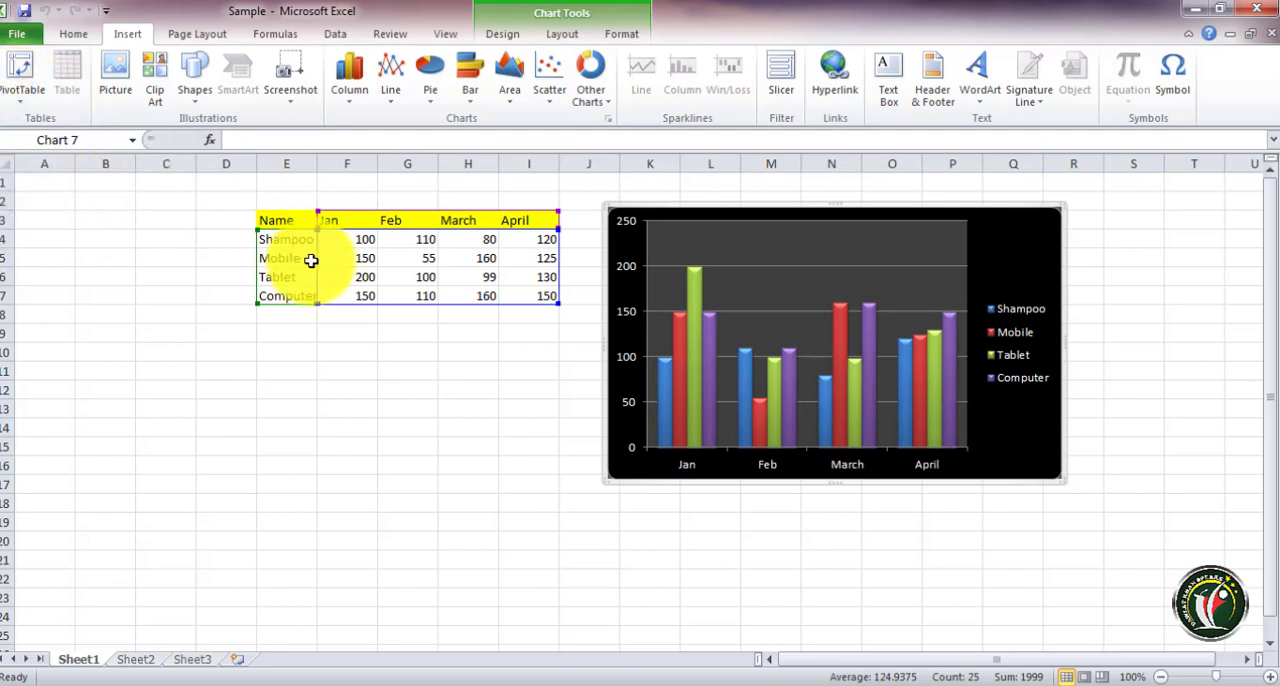
pyautogui.click(386, 371)
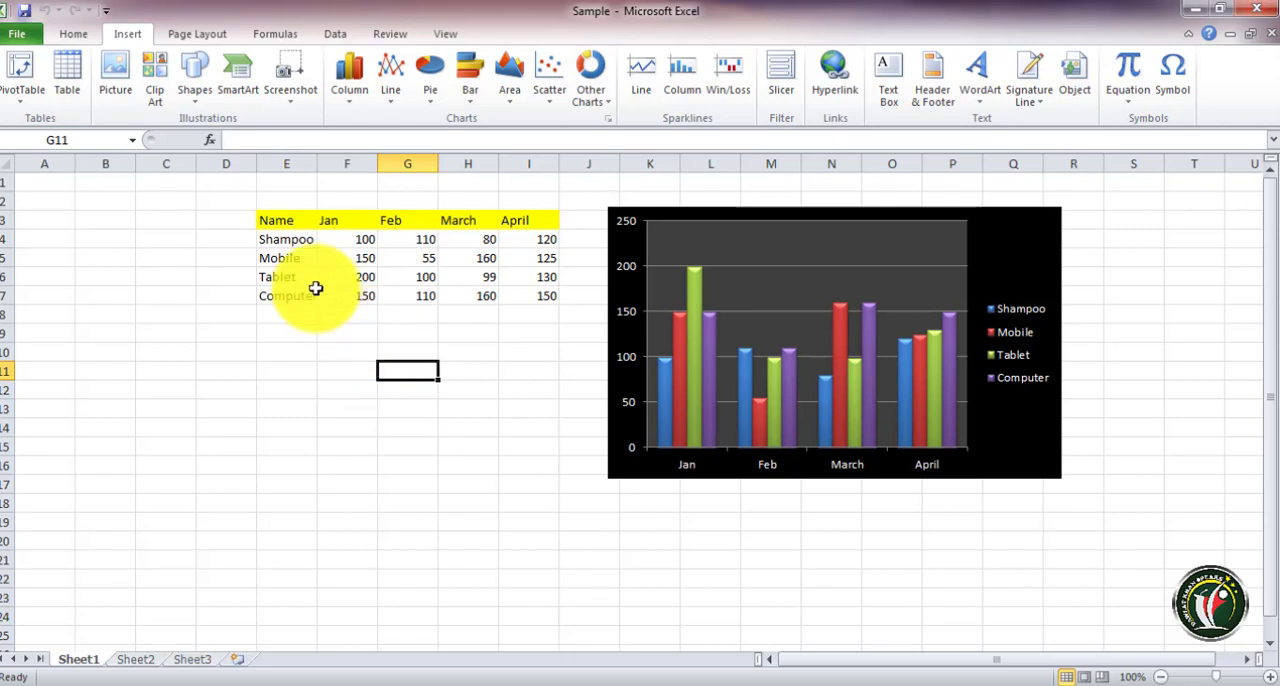
pyautogui.moveTo(274, 230); pyautogui.dragTo(508, 288)
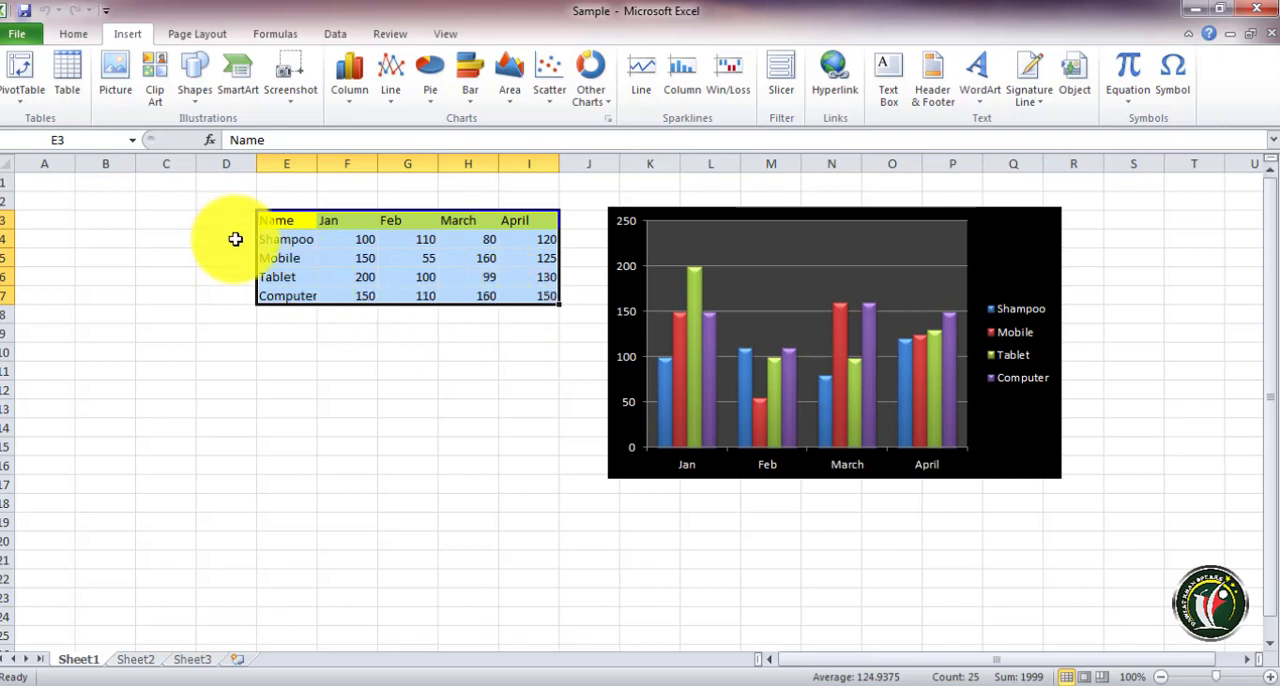
pyautogui.click(430, 426)
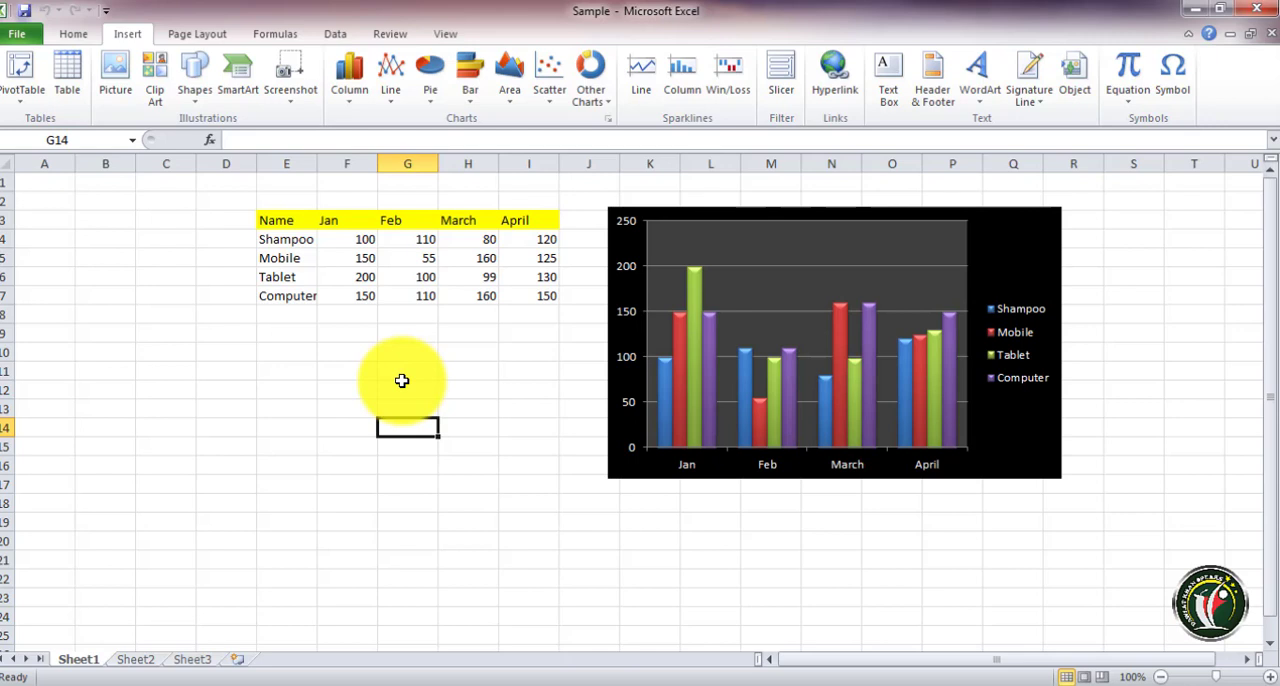
pyautogui.moveTo(271, 220); pyautogui.dragTo(516, 295)
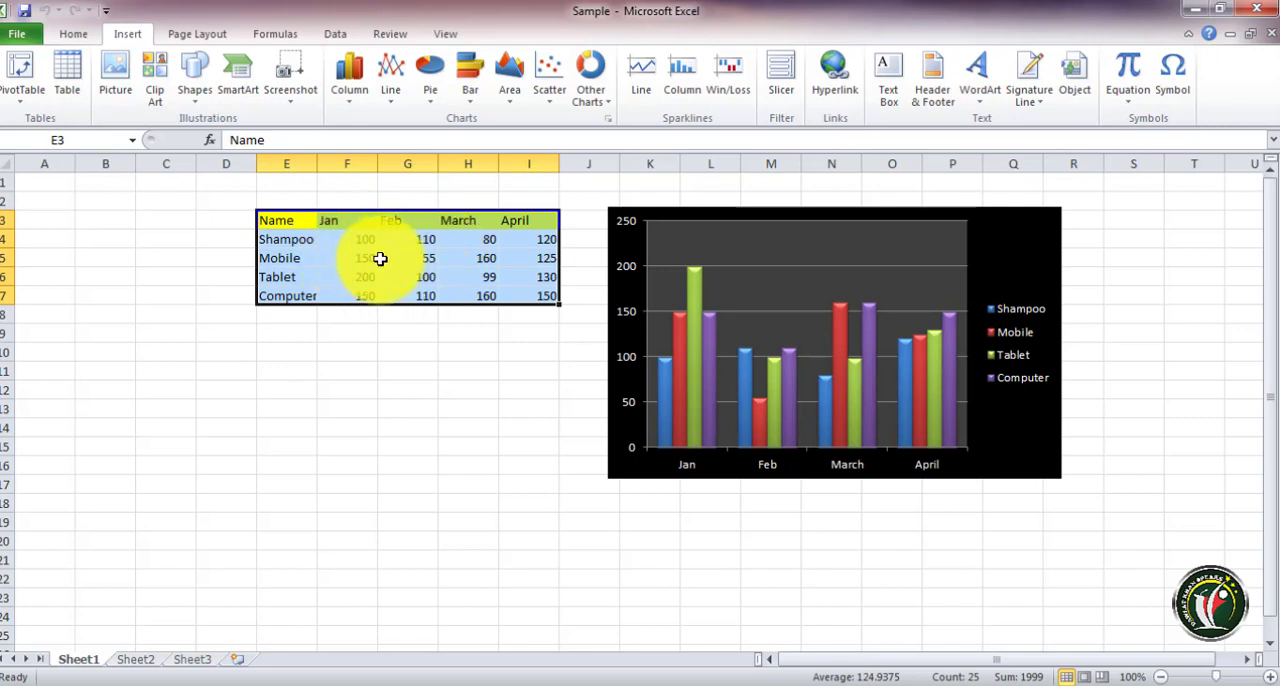
pyautogui.click(386, 332)
pyautogui.click(20, 72)
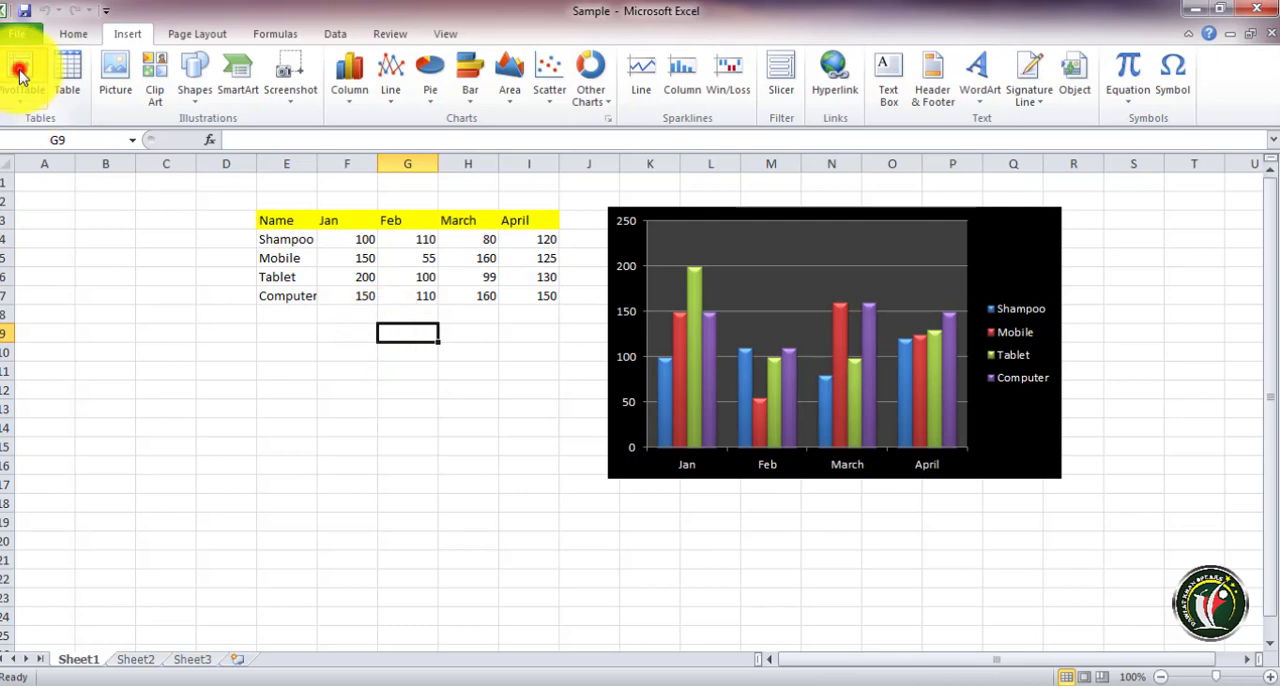
pyautogui.moveTo(726, 222); pyautogui.dragTo(688, 198)
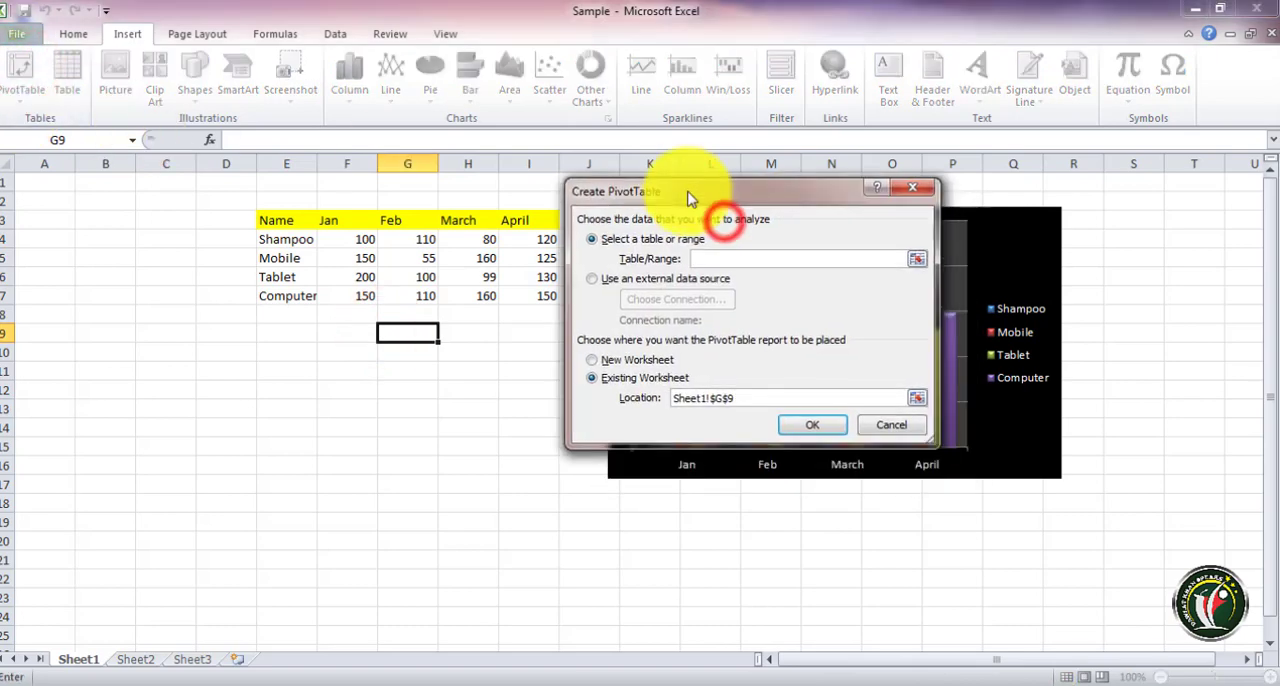
pyautogui.click(919, 260)
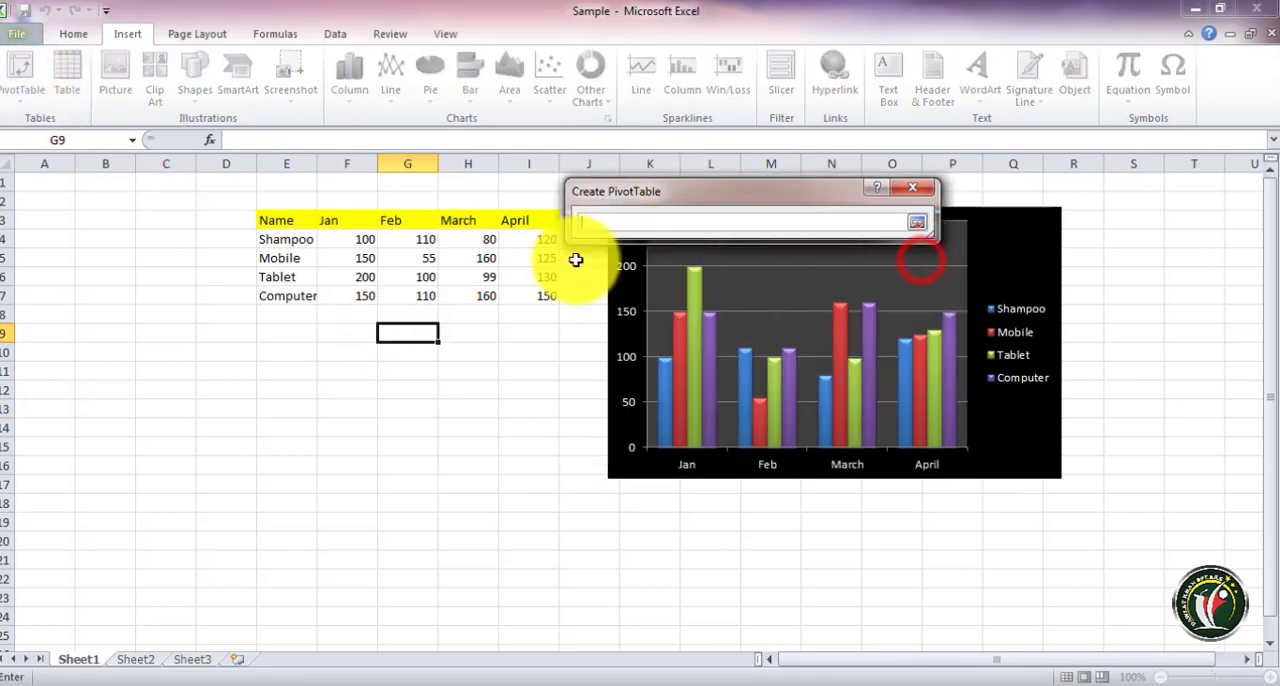
pyautogui.moveTo(265, 223); pyautogui.dragTo(543, 294)
pyautogui.click(543, 294)
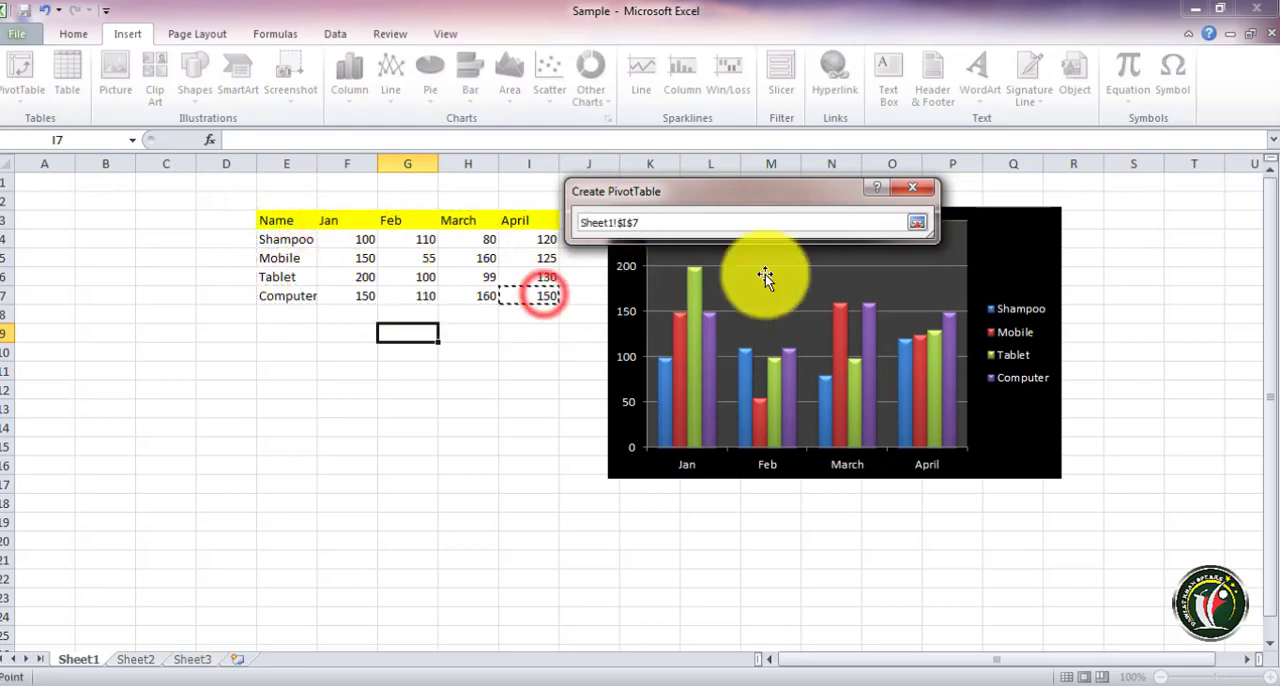
pyautogui.click(916, 222)
pyautogui.click(898, 428)
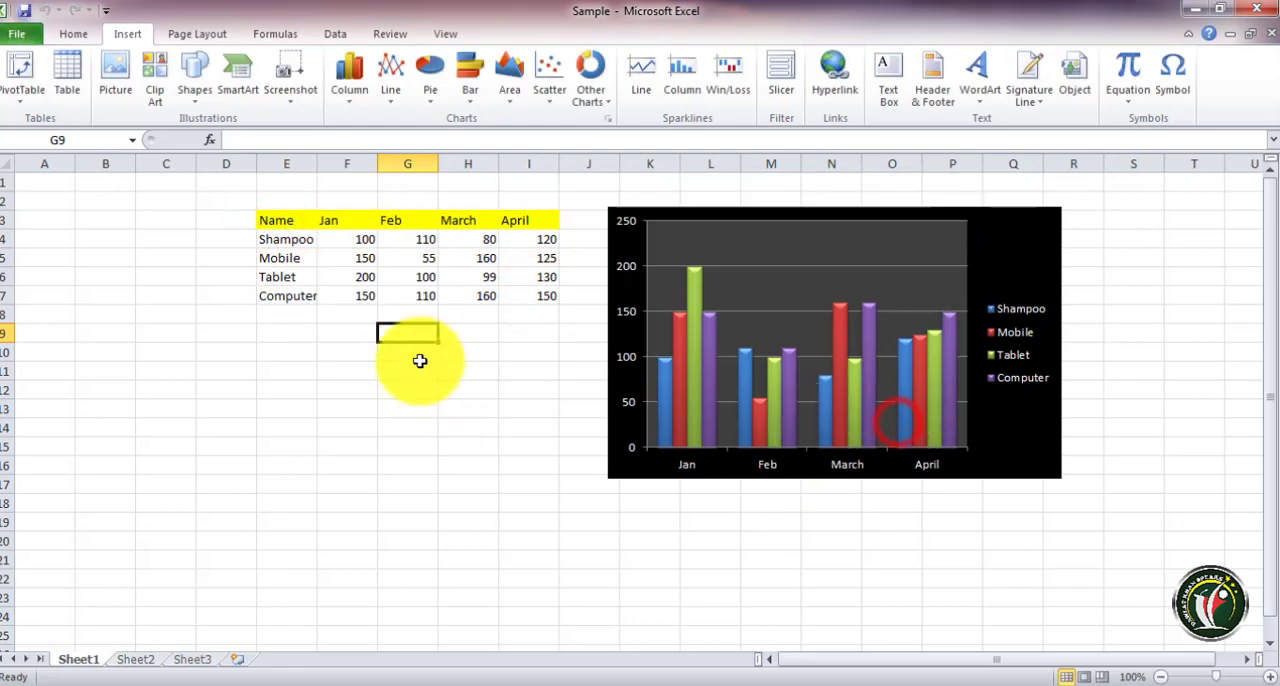
# Create a PivotTable from the sales table E3:I7, placing it on a new worksheet
pyautogui.moveTo(271, 218); pyautogui.dragTo(508, 286)
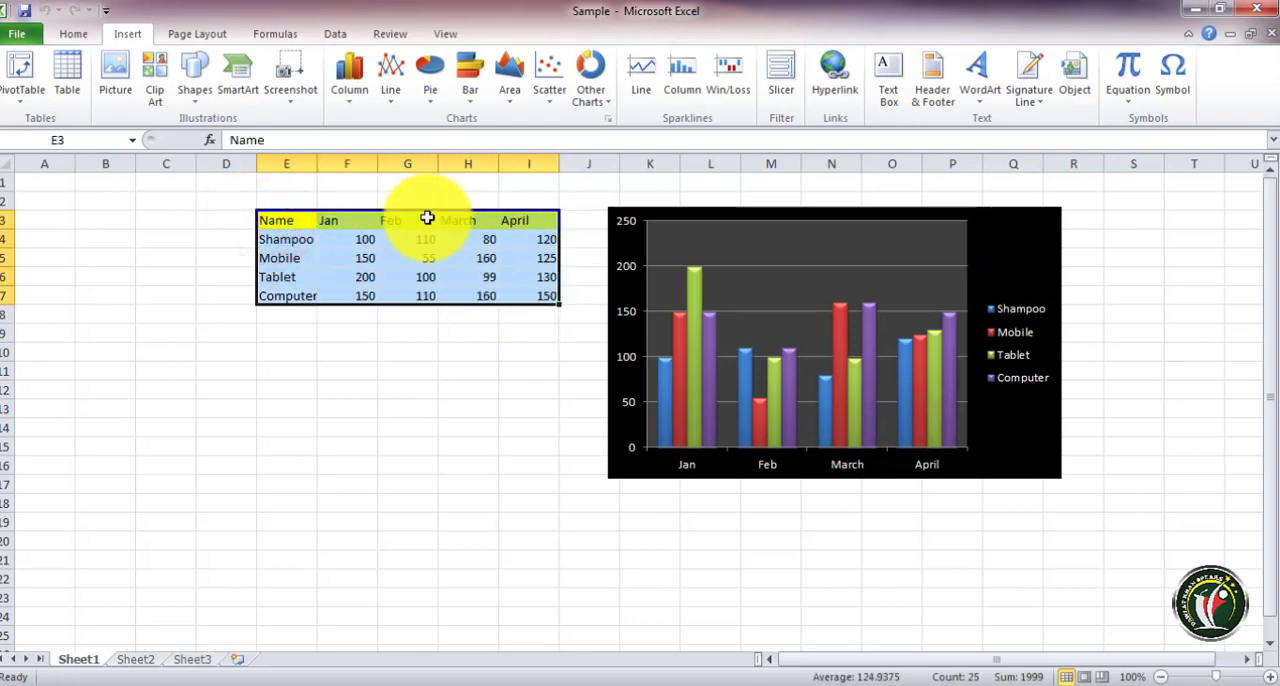
pyautogui.click(22, 75)
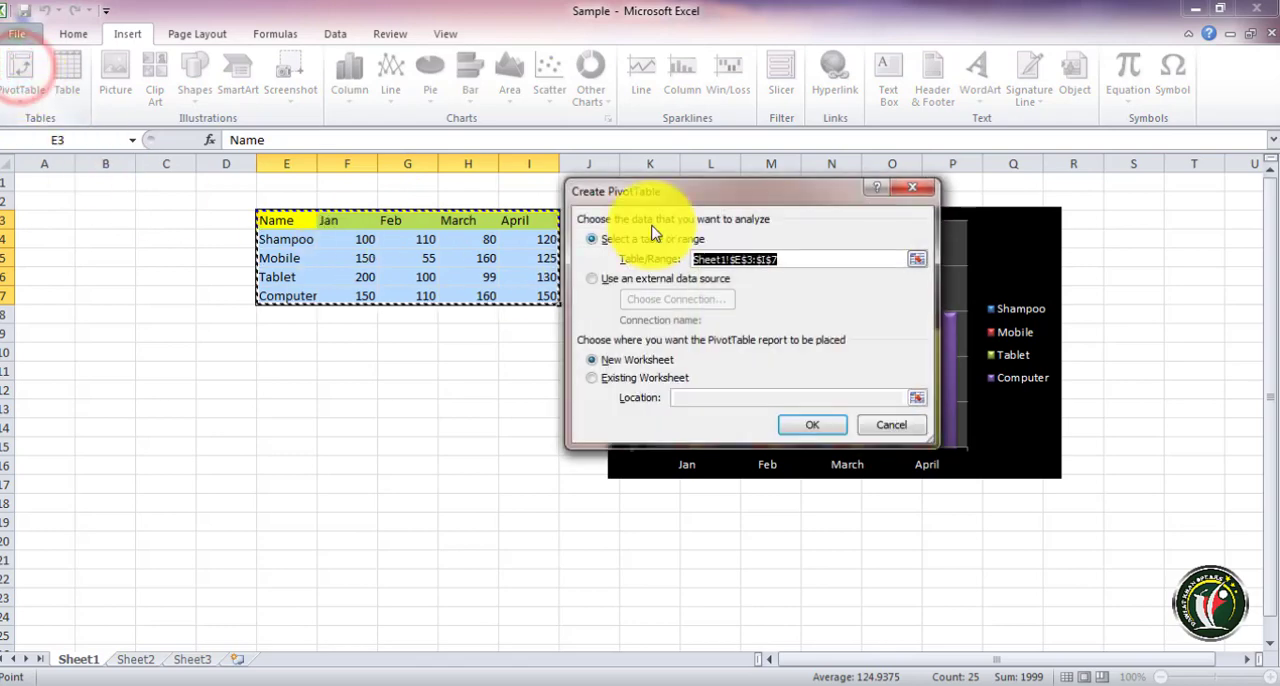
pyautogui.moveTo(673, 192); pyautogui.dragTo(495, 192)
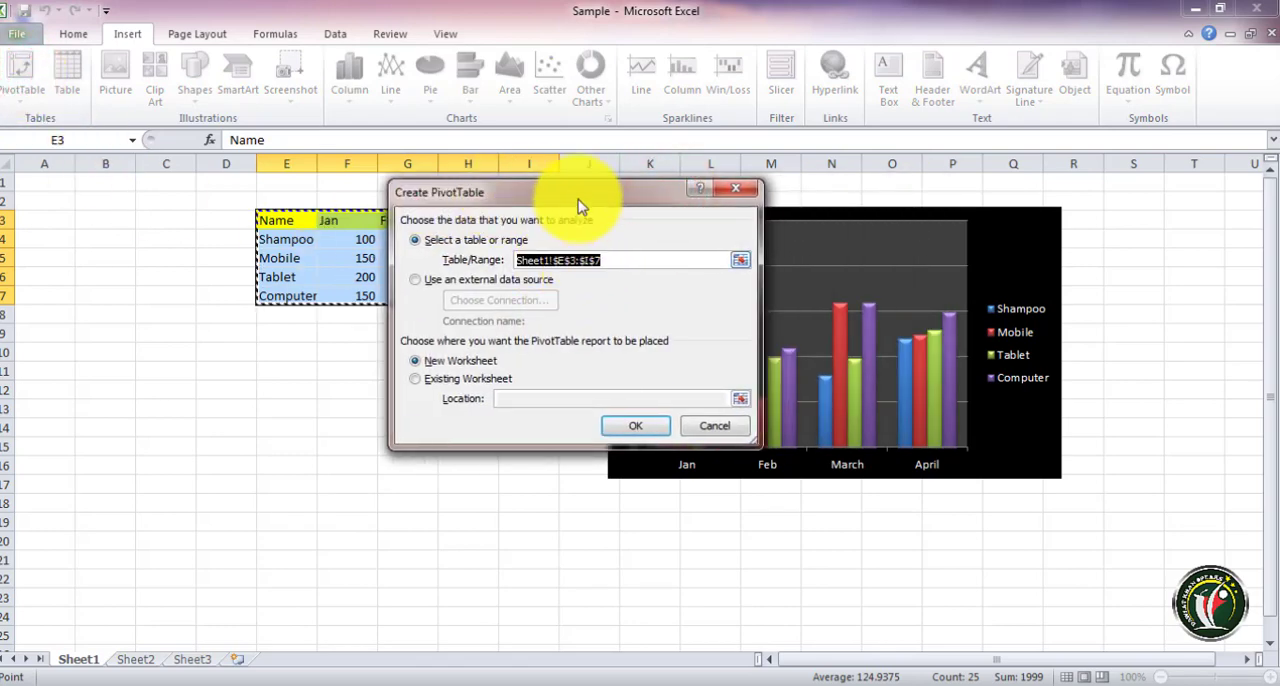
pyautogui.moveTo(580, 205); pyautogui.dragTo(778, 197)
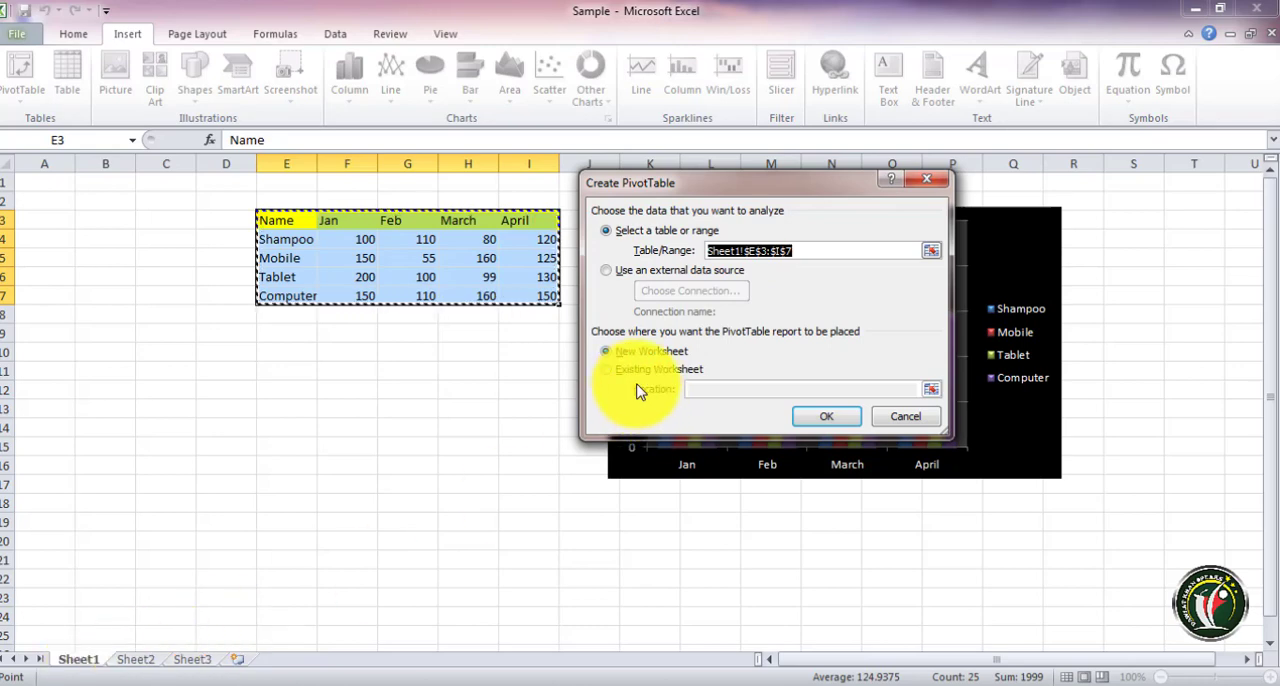
pyautogui.click(837, 418)
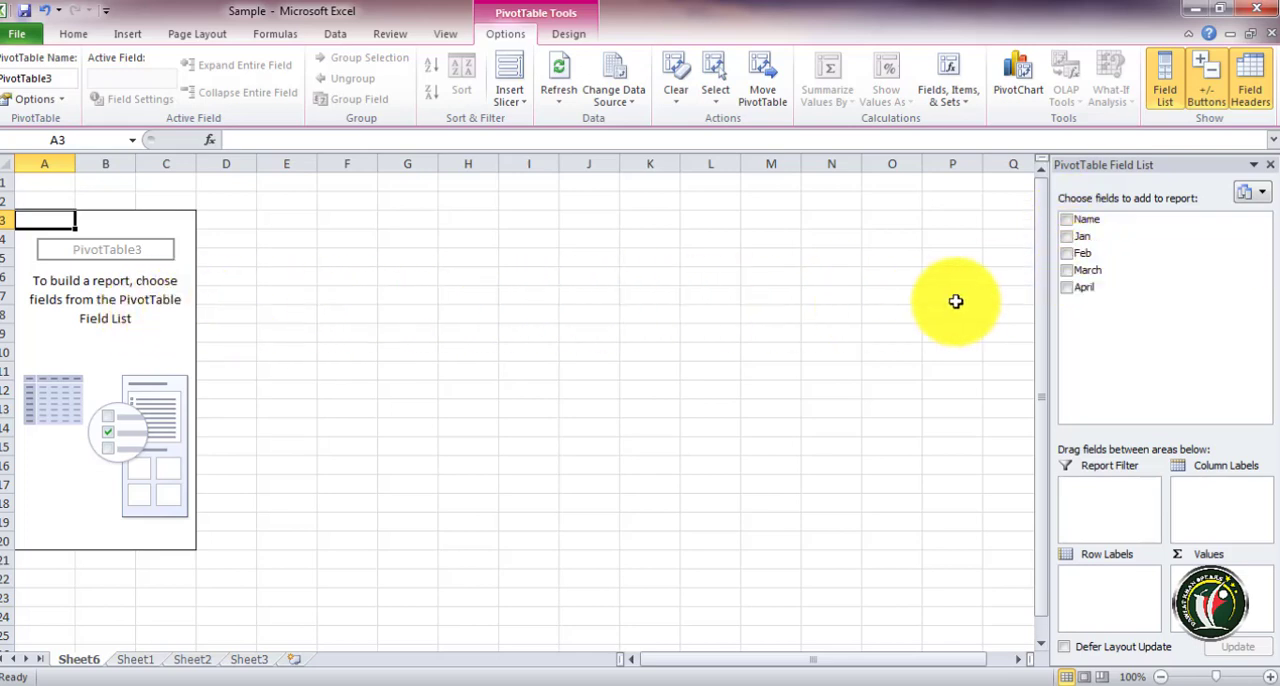
# Add the Name field to the PivotTable's row labels
pyautogui.click(1068, 224)
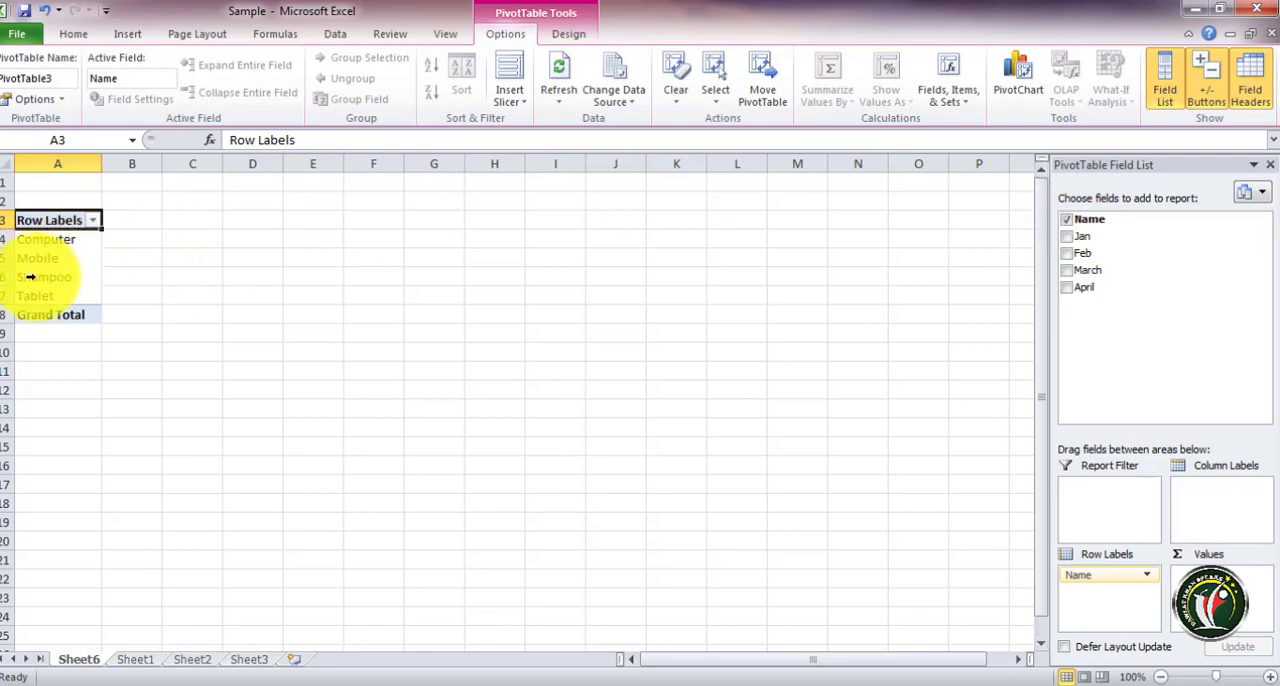
pyautogui.click(135, 659)
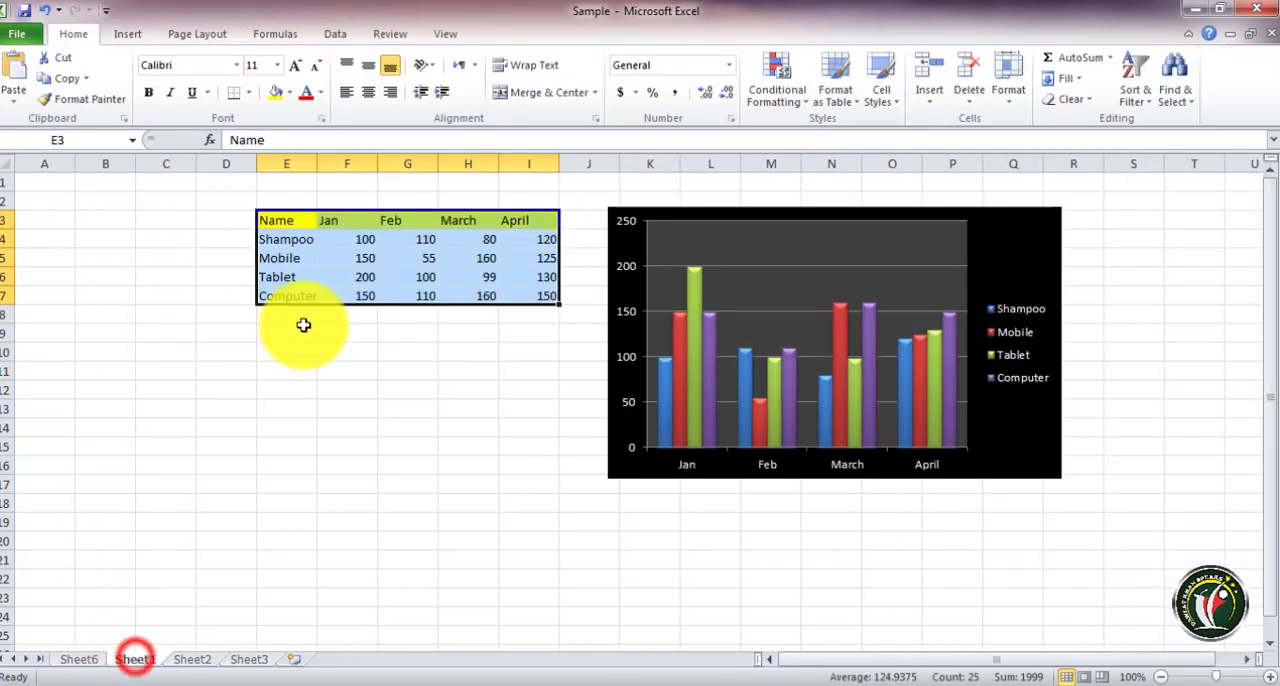
pyautogui.click(76, 659)
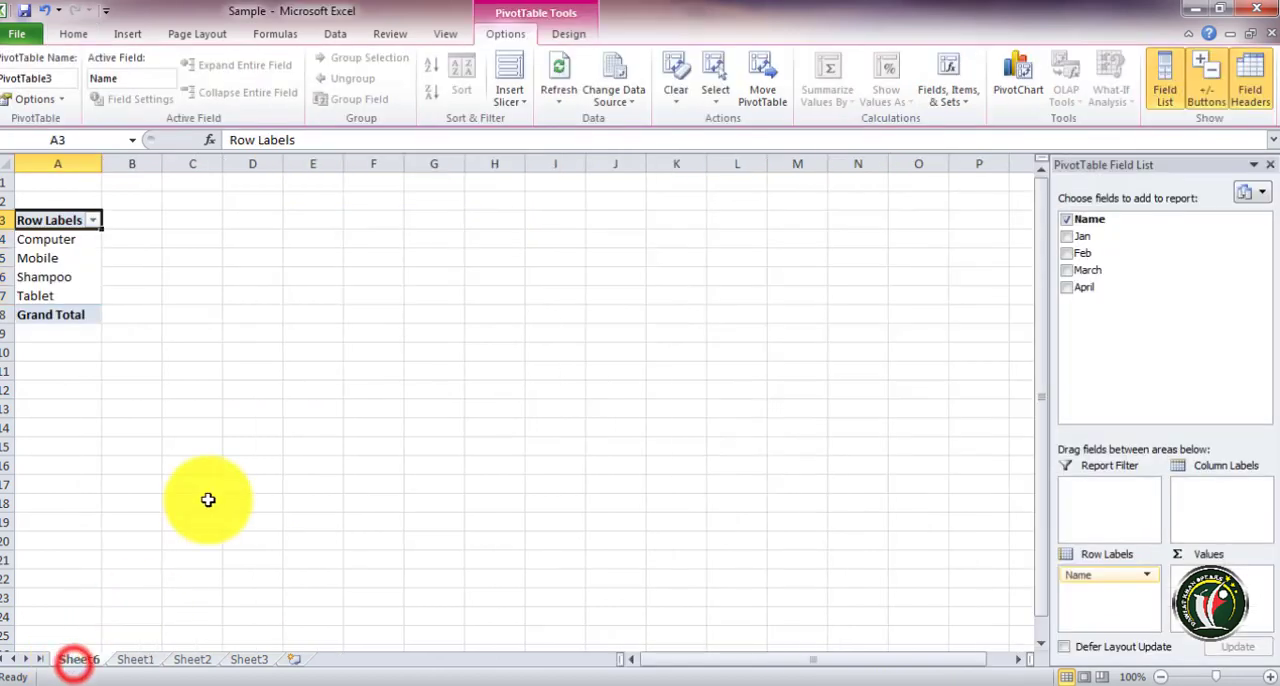
# Add the Jan, Feb, March and April fields to the PivotTable values
pyautogui.click(1066, 236)
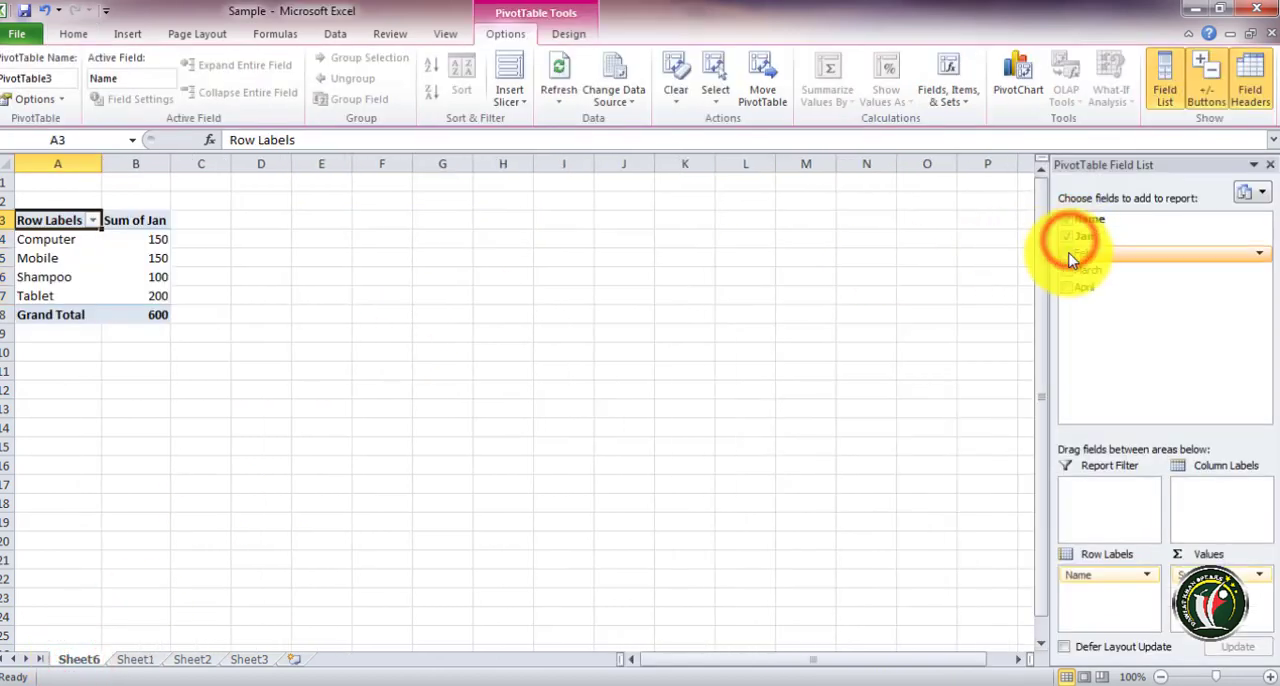
pyautogui.click(1067, 253)
pyautogui.click(1067, 270)
pyautogui.click(1067, 287)
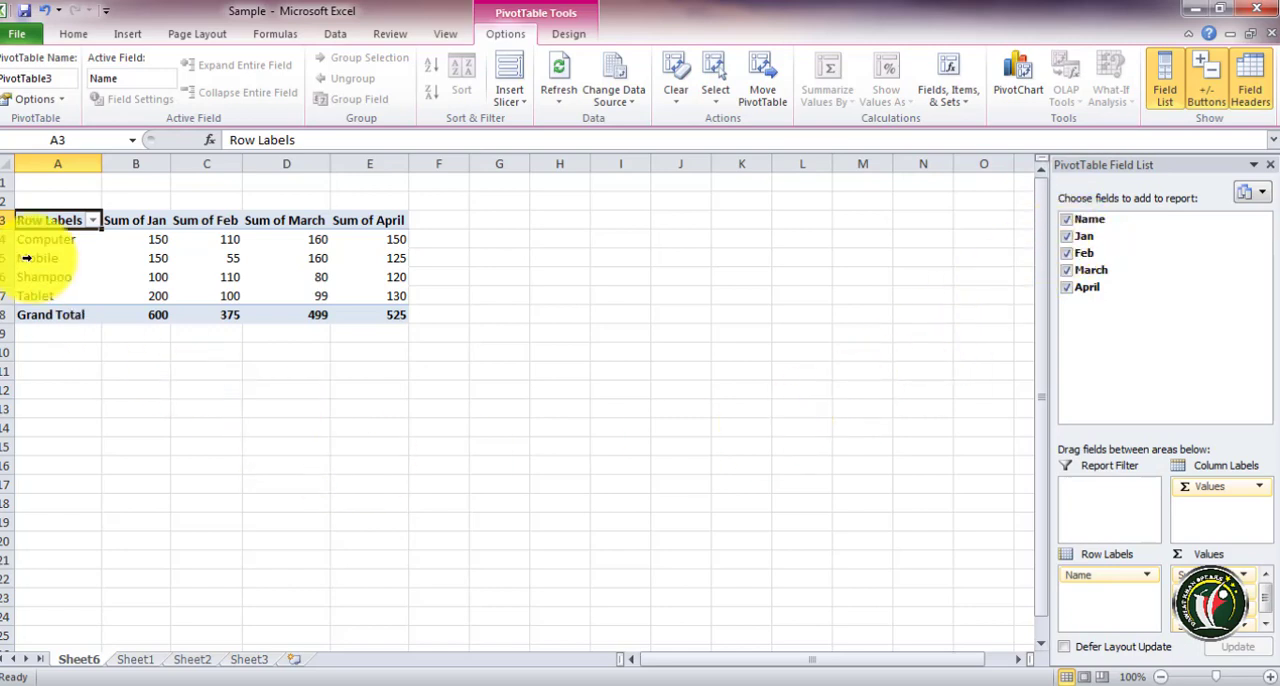
# Filter the PivotTable row labels to hide Computer
pyautogui.click(92, 220)
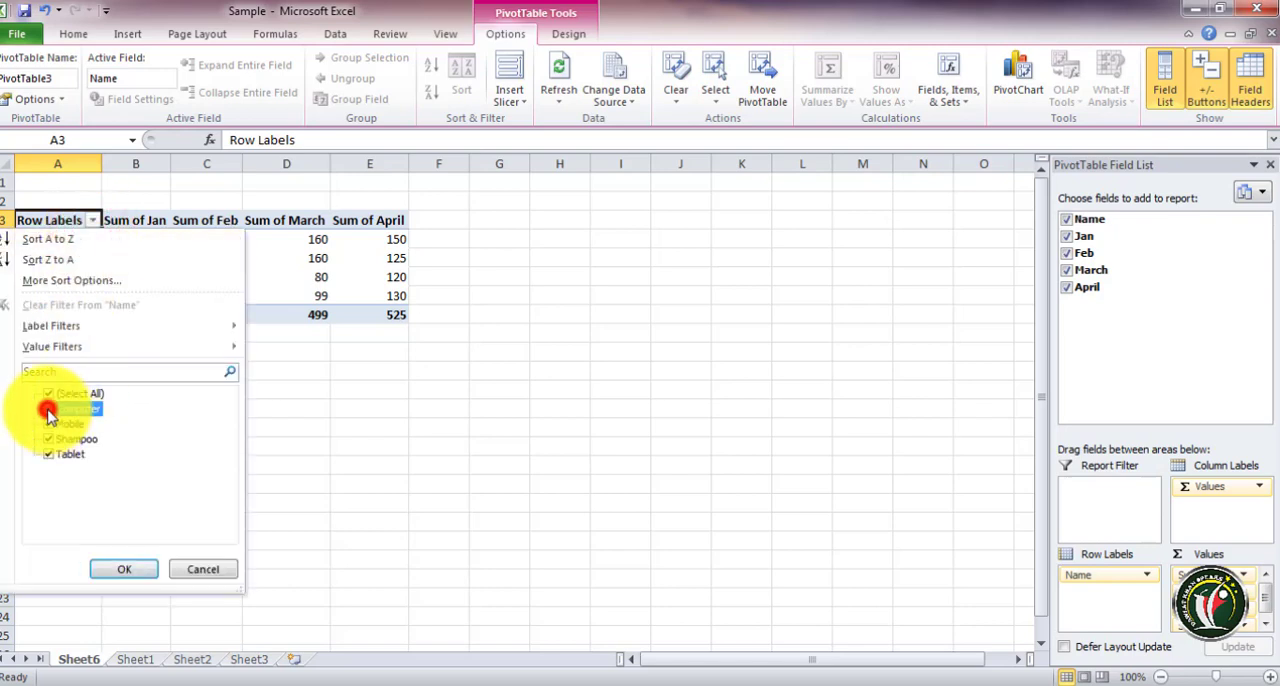
pyautogui.click(92, 220)
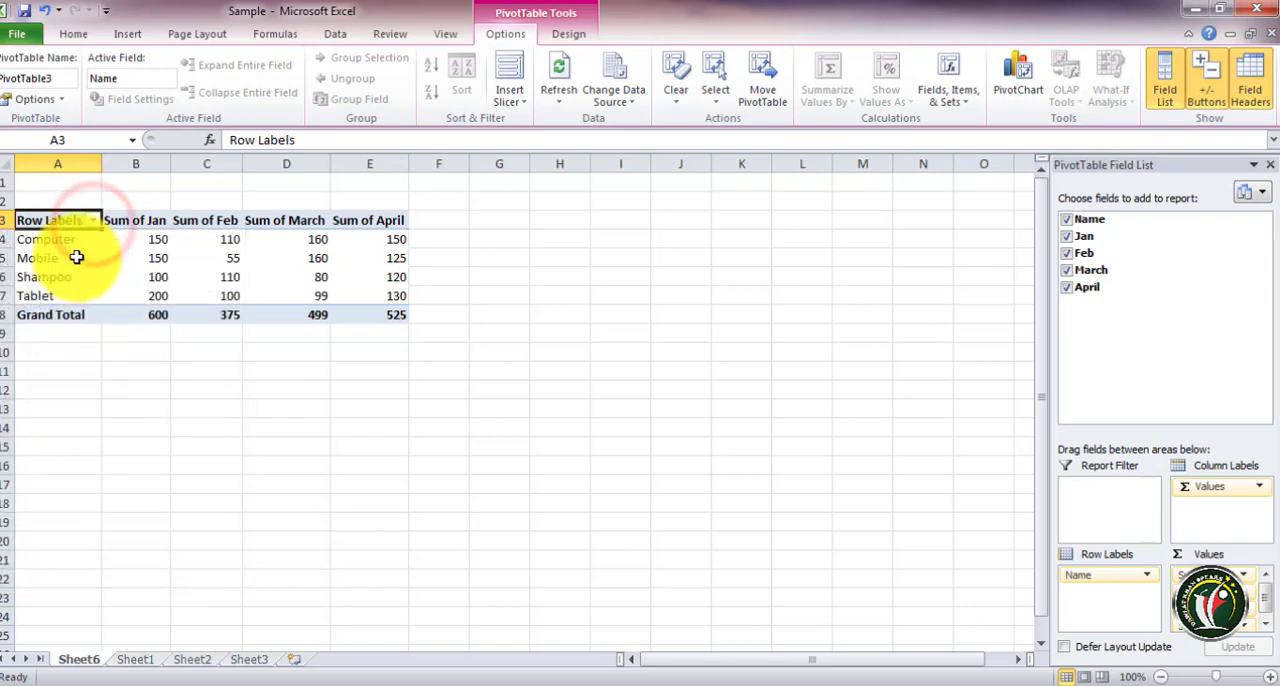
pyautogui.click(92, 220)
pyautogui.click(47, 409)
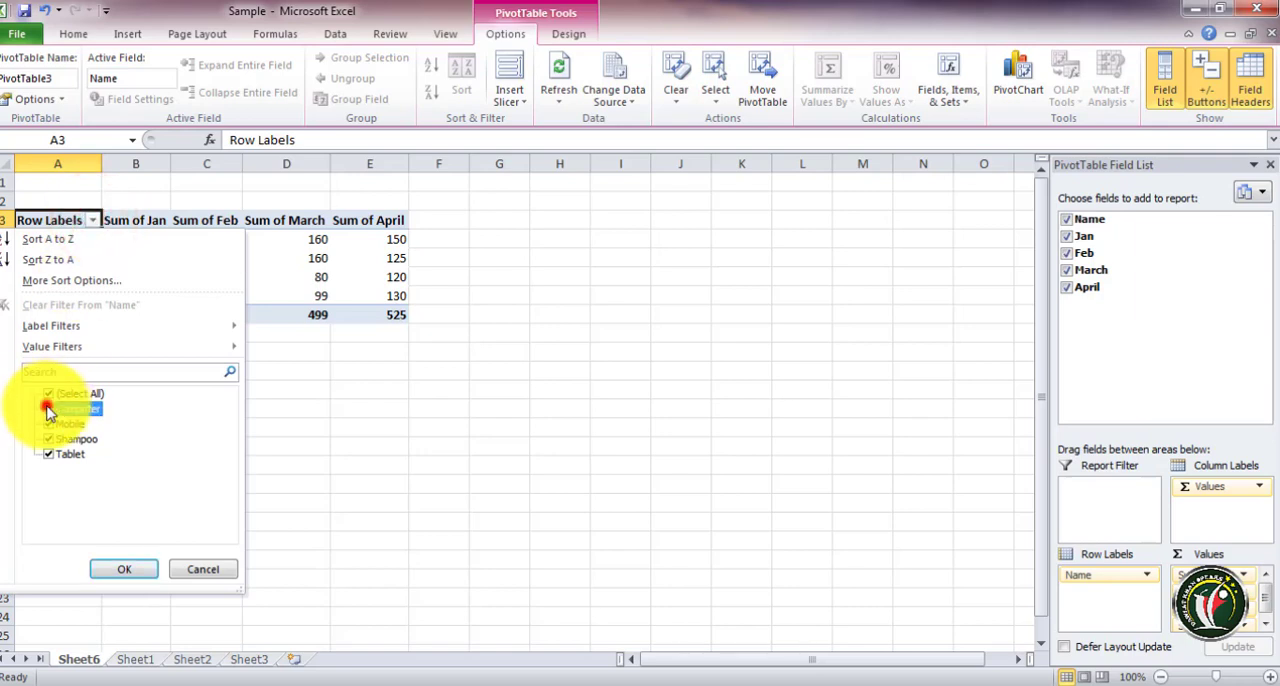
pyautogui.click(124, 568)
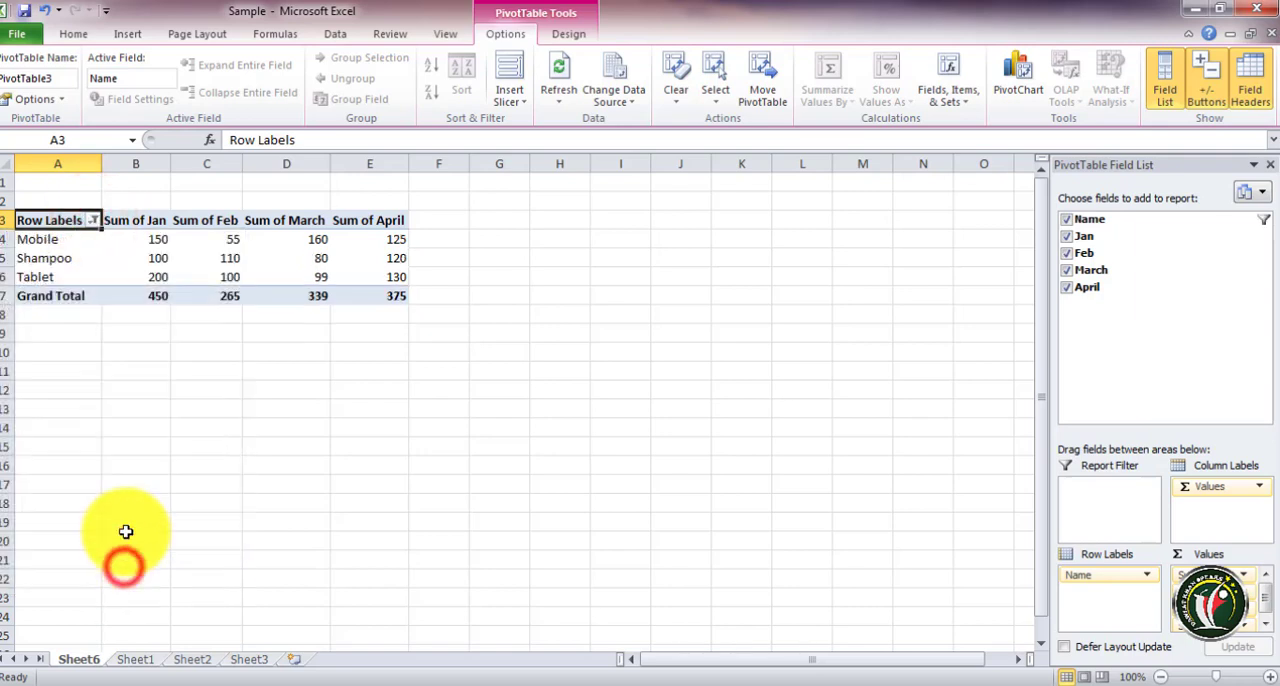
# Re-include Computer in the row label filter
pyautogui.click(93, 221)
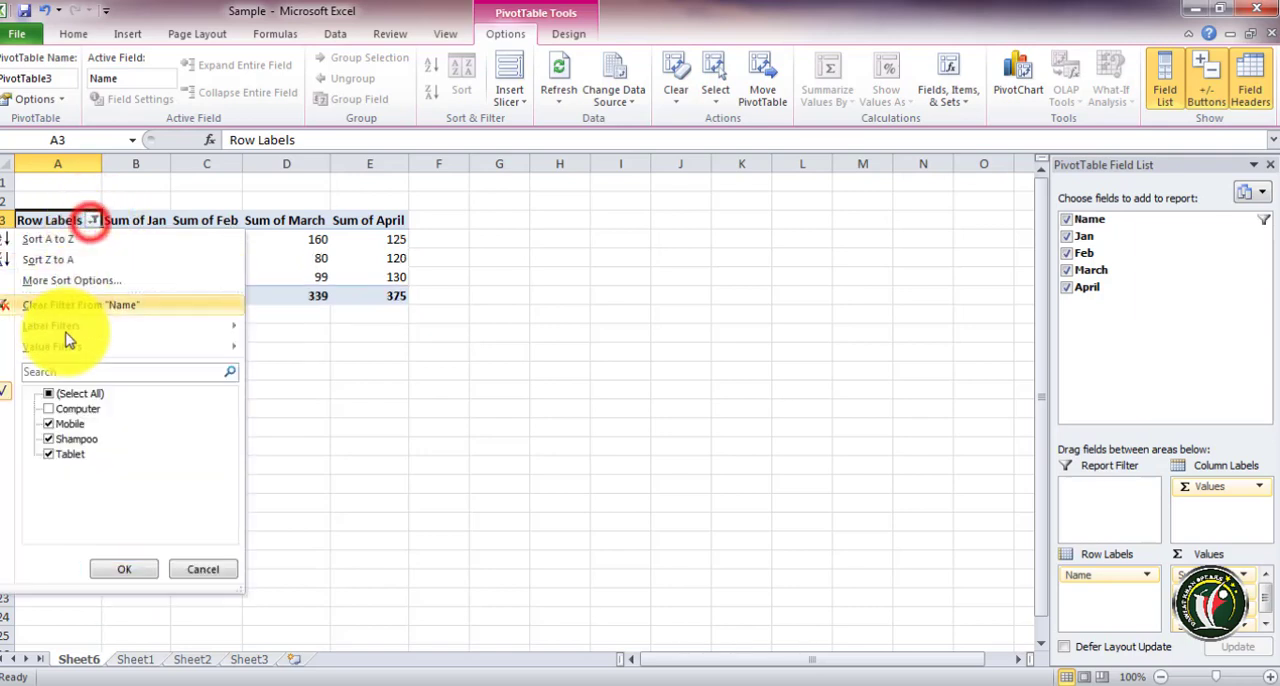
pyautogui.click(49, 411)
pyautogui.click(124, 568)
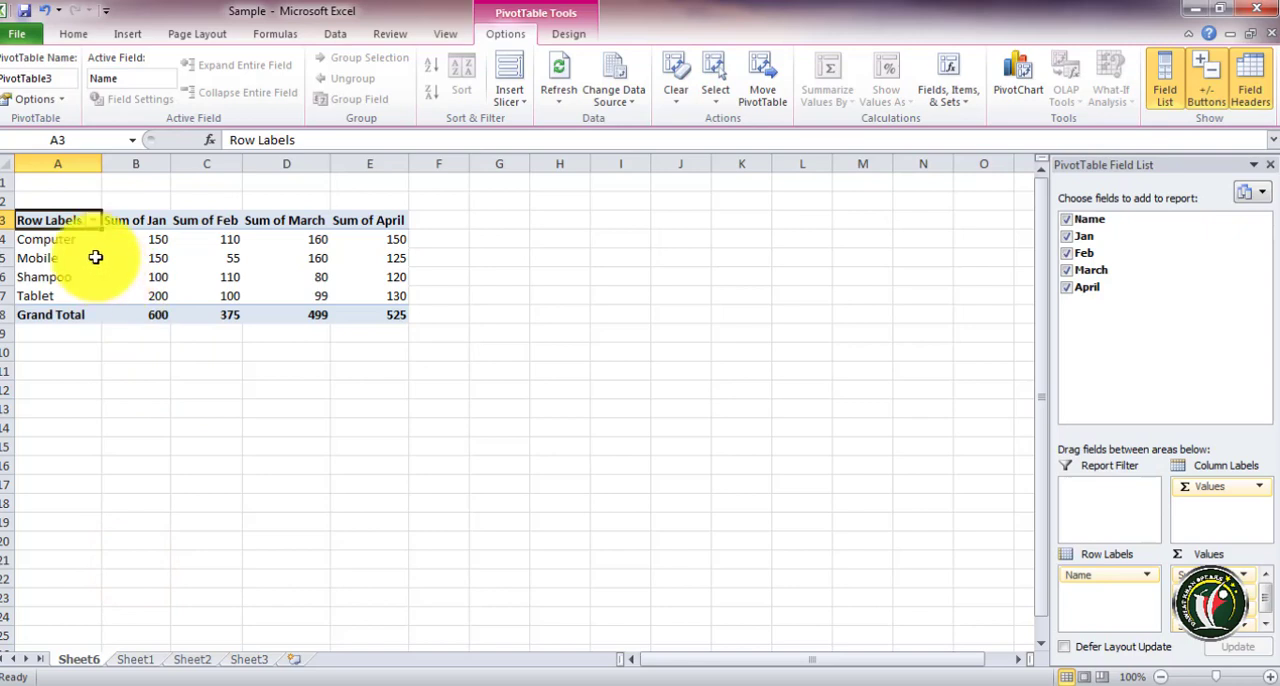
# Rename the PivotTable with a new name and review it in the PivotTable Options dialog without changing anything
pyautogui.click(58, 82)
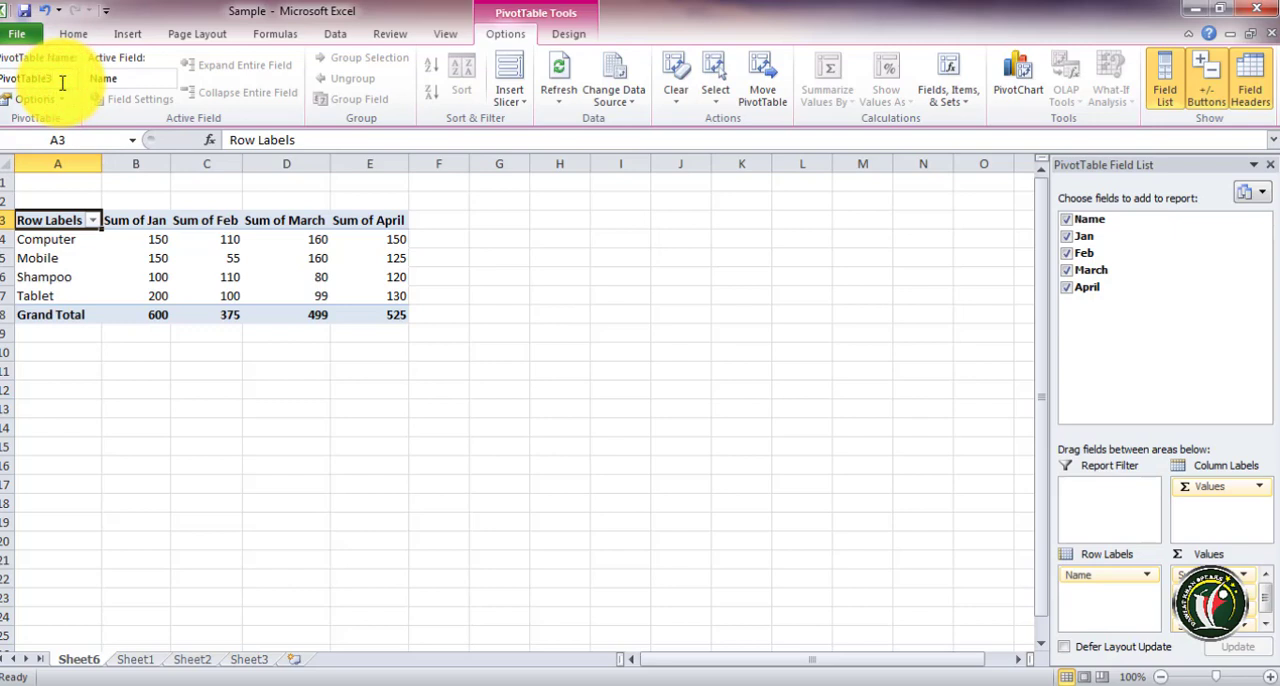
pyautogui.moveTo(62, 82); pyautogui.dragTo(2, 81)
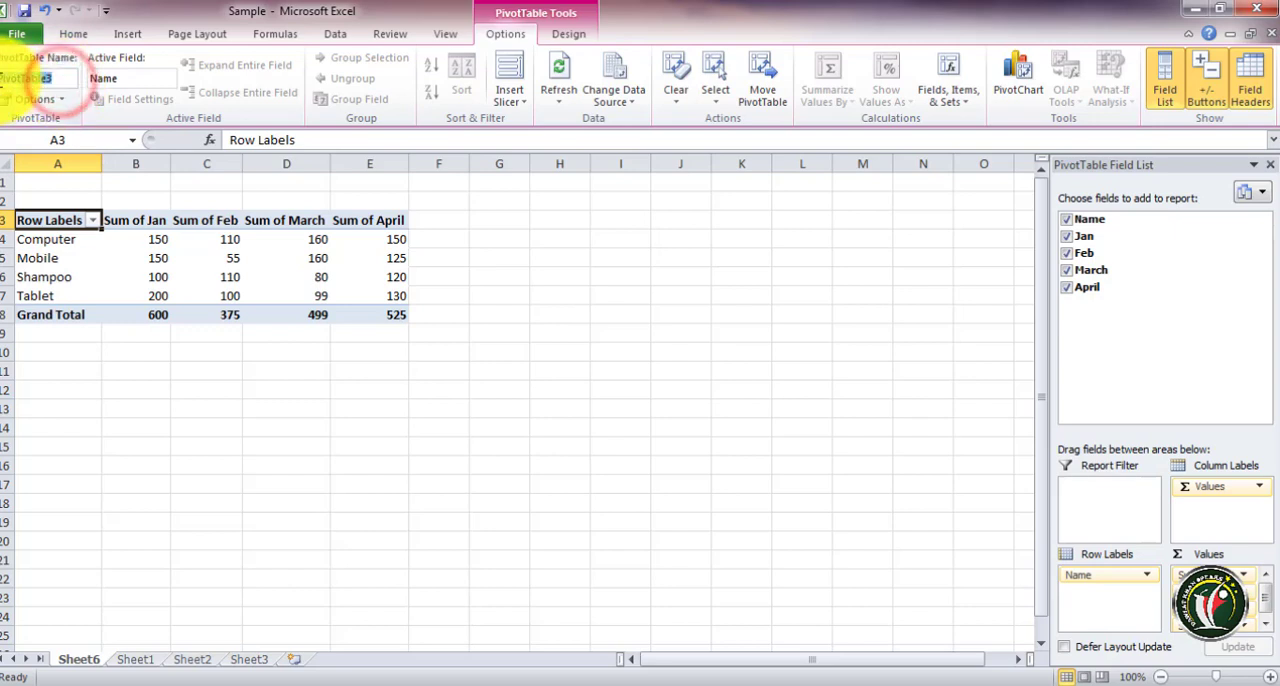
pyautogui.press('BackSpace')
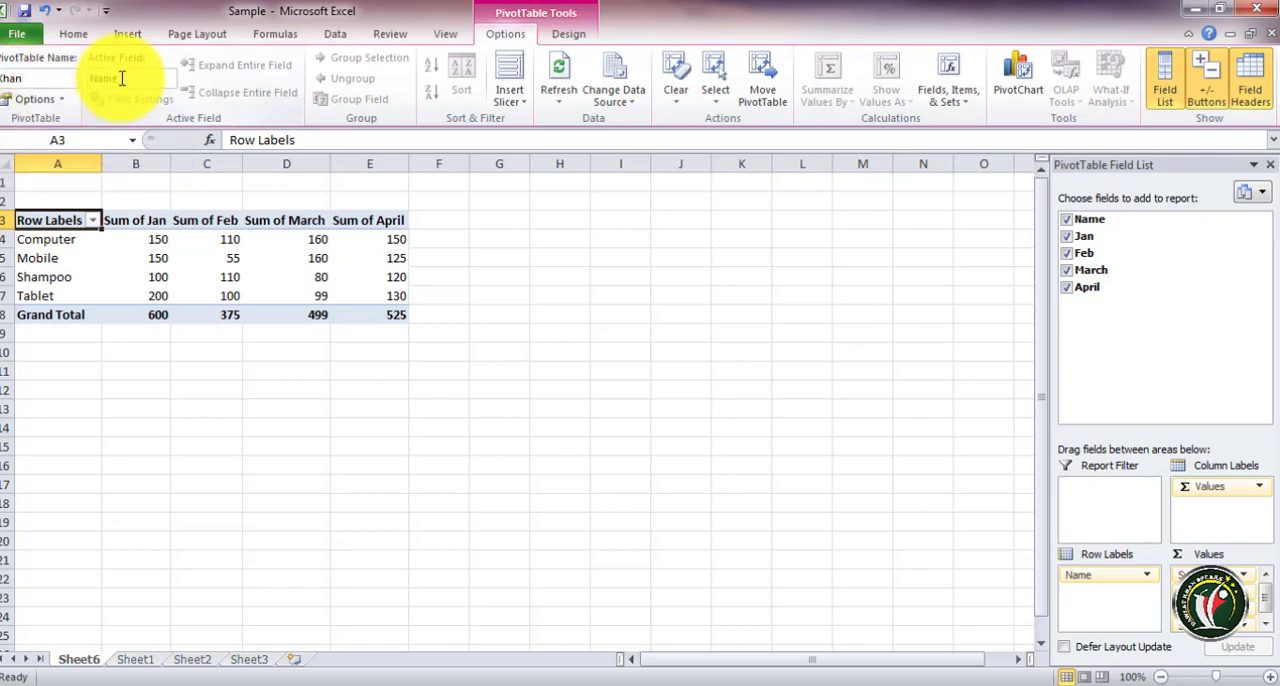
pyautogui.click(35, 98)
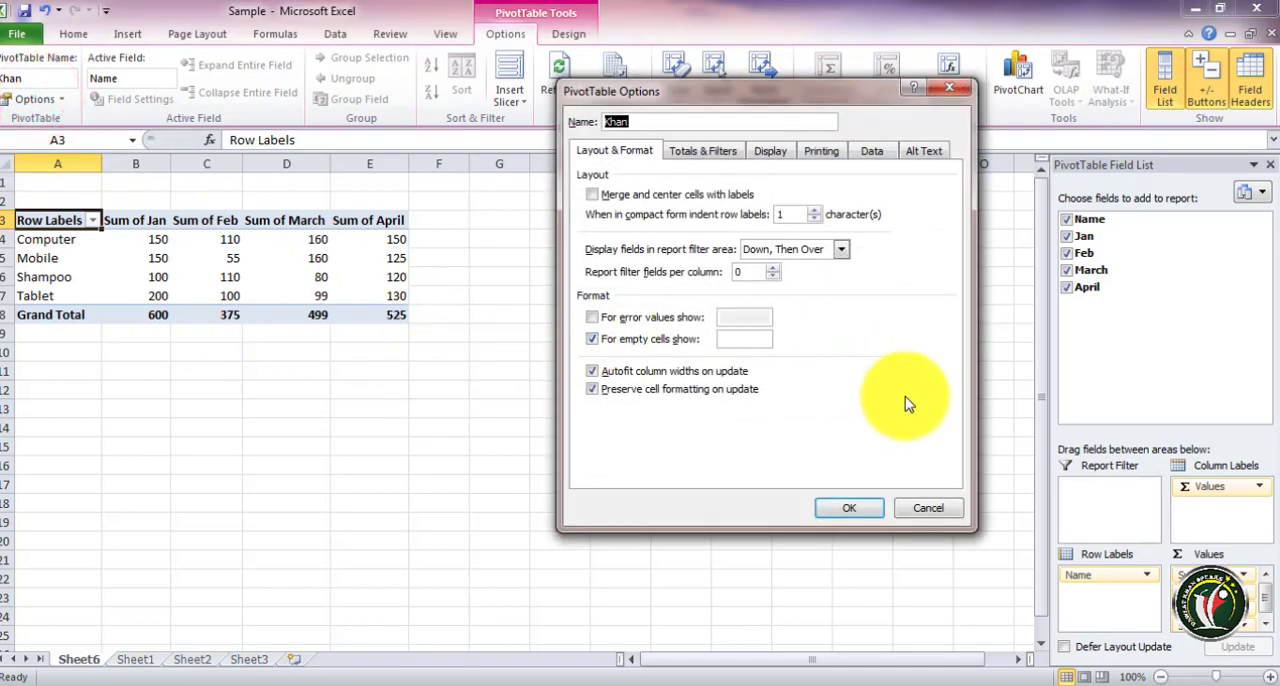
pyautogui.click(930, 510)
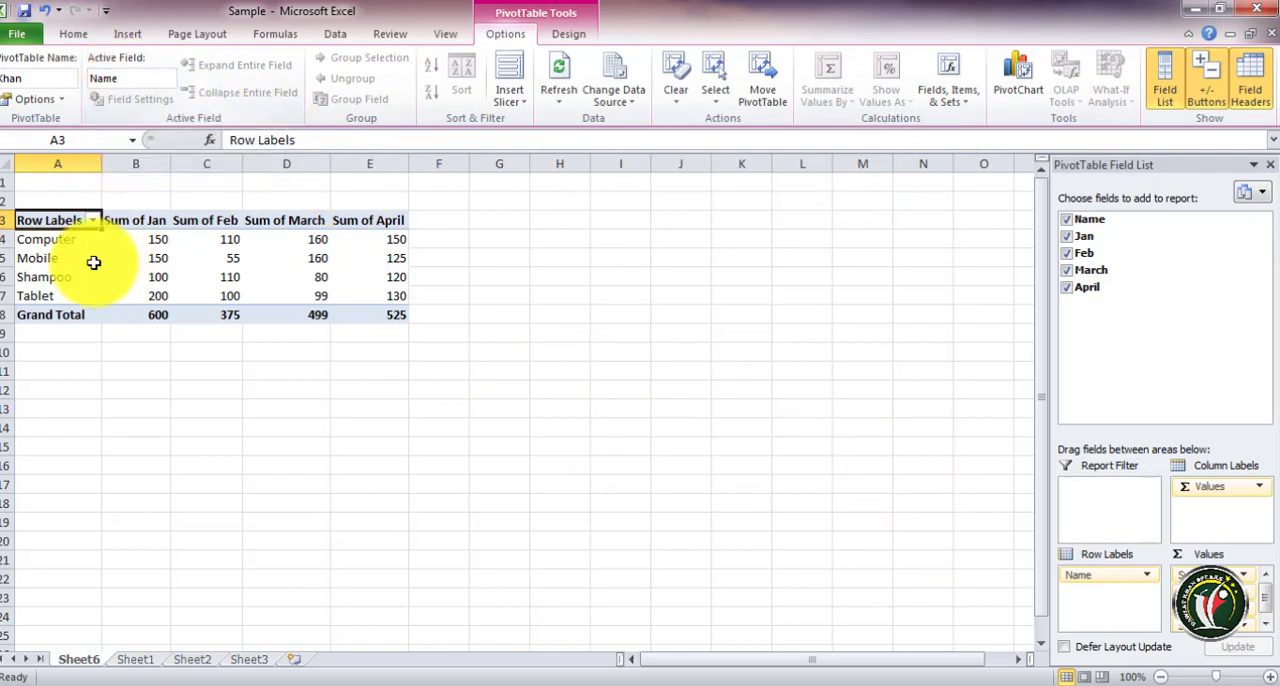
# Rename the Name row field of the PivotTable as Khan
pyautogui.click(49, 241)
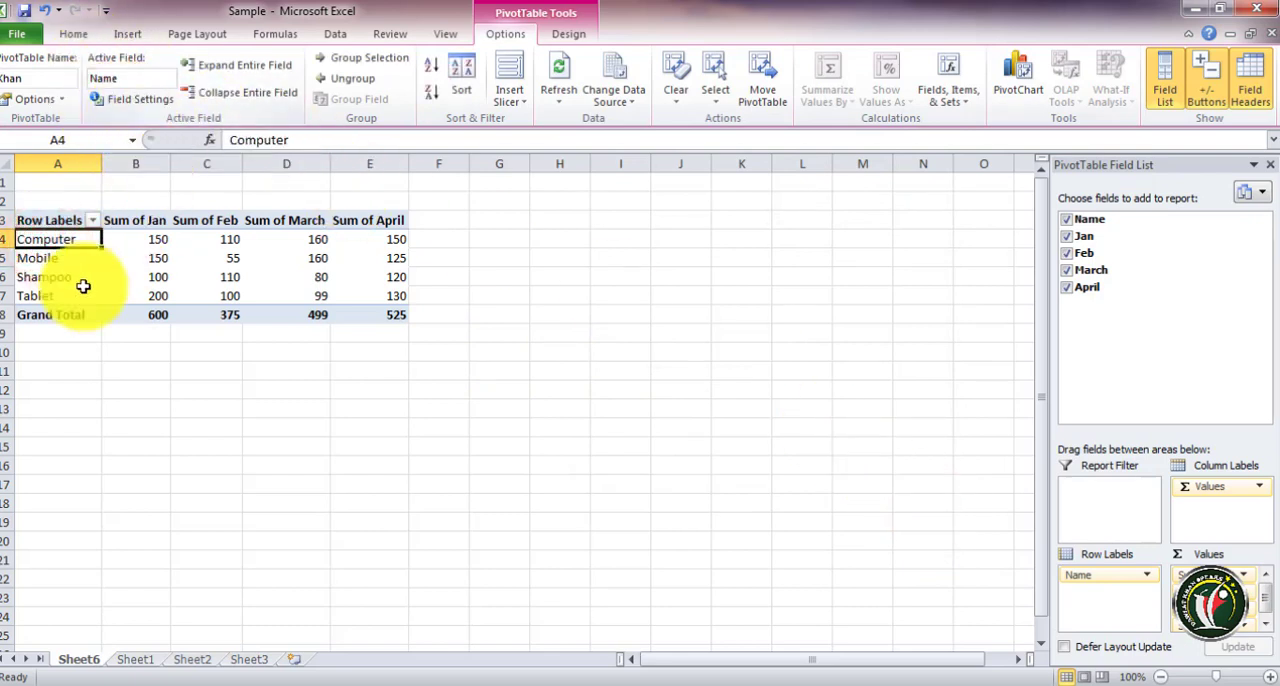
pyautogui.click(115, 77)
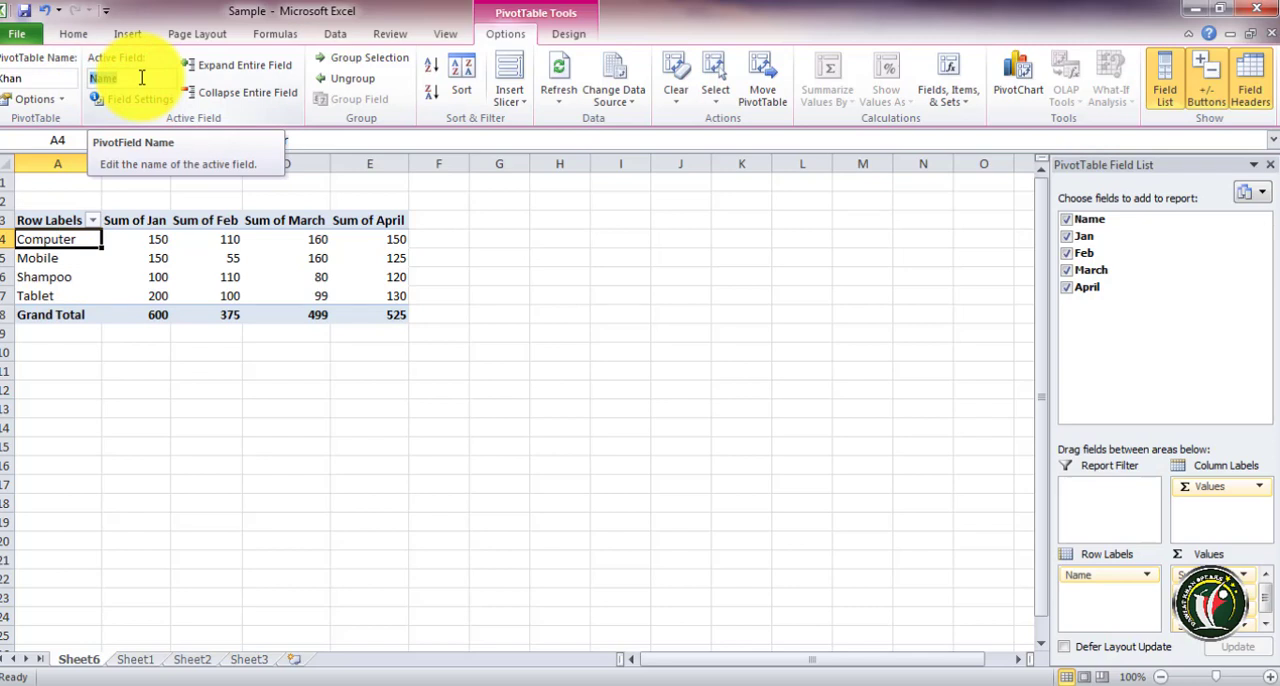
pyautogui.write('Khan')
pyautogui.press('Return')
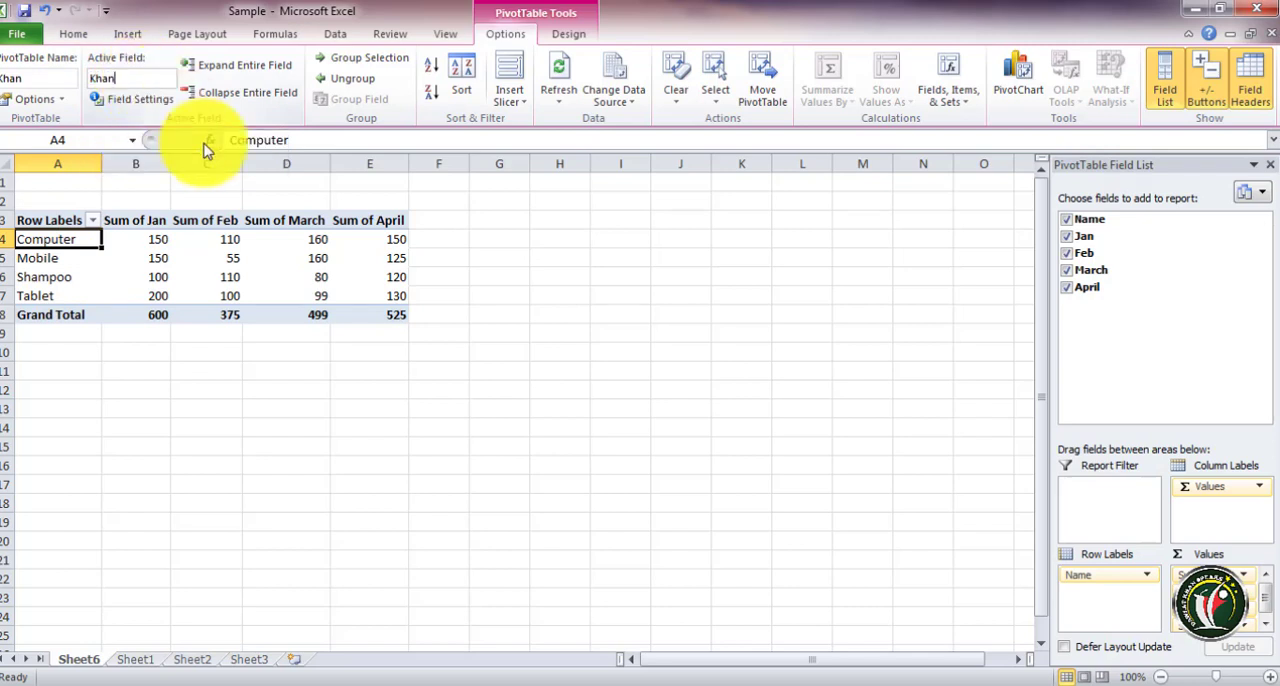
# Review the Khan field's subtotal options in Field Settings, leaving subtotals on Automatic
pyautogui.click(140, 79)
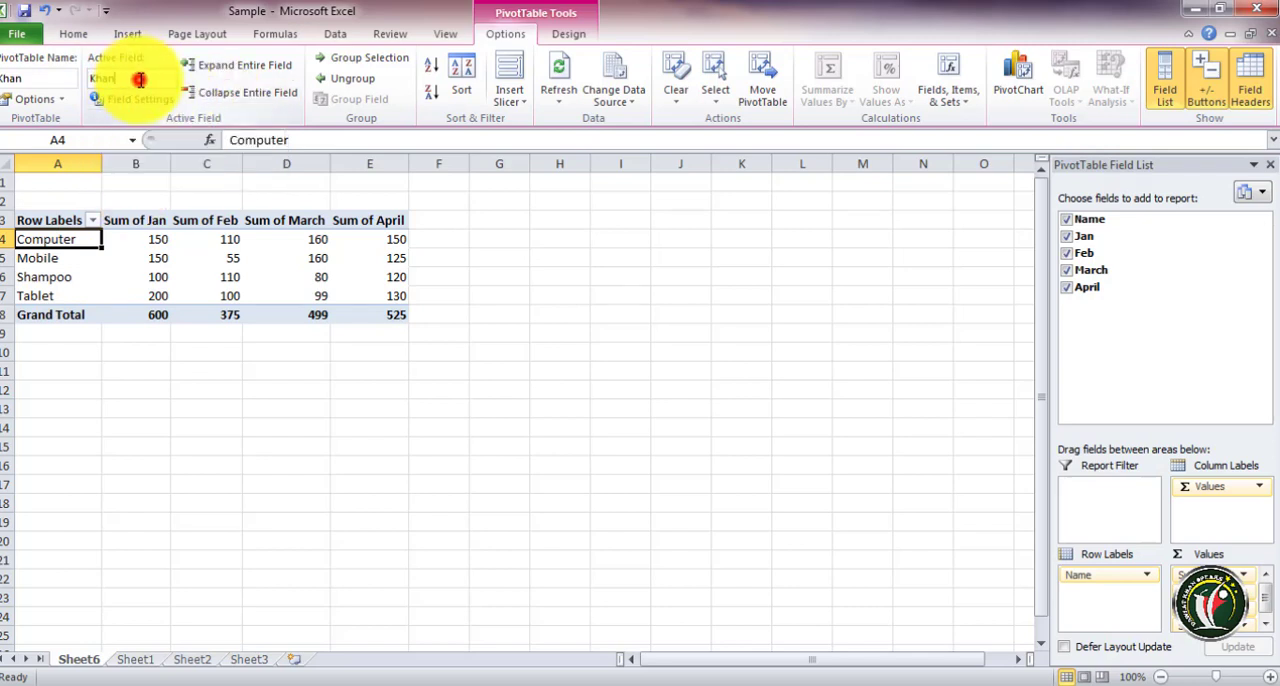
pyautogui.click(146, 105)
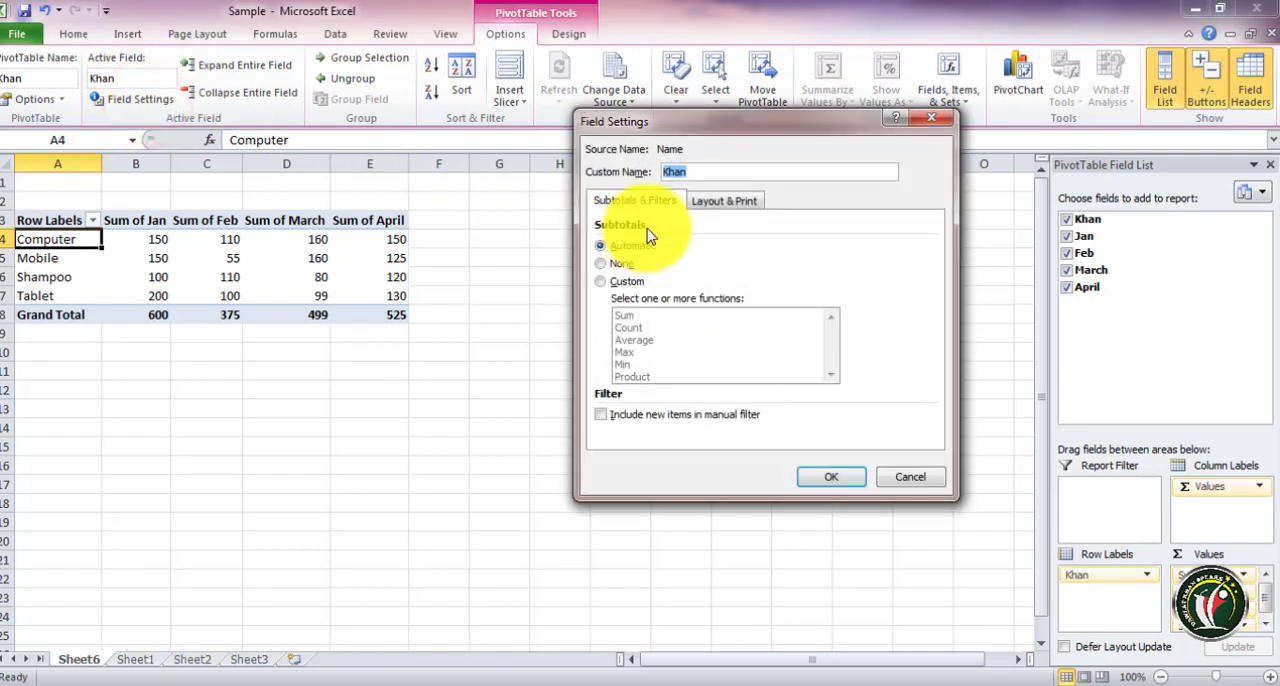
pyautogui.click(603, 281)
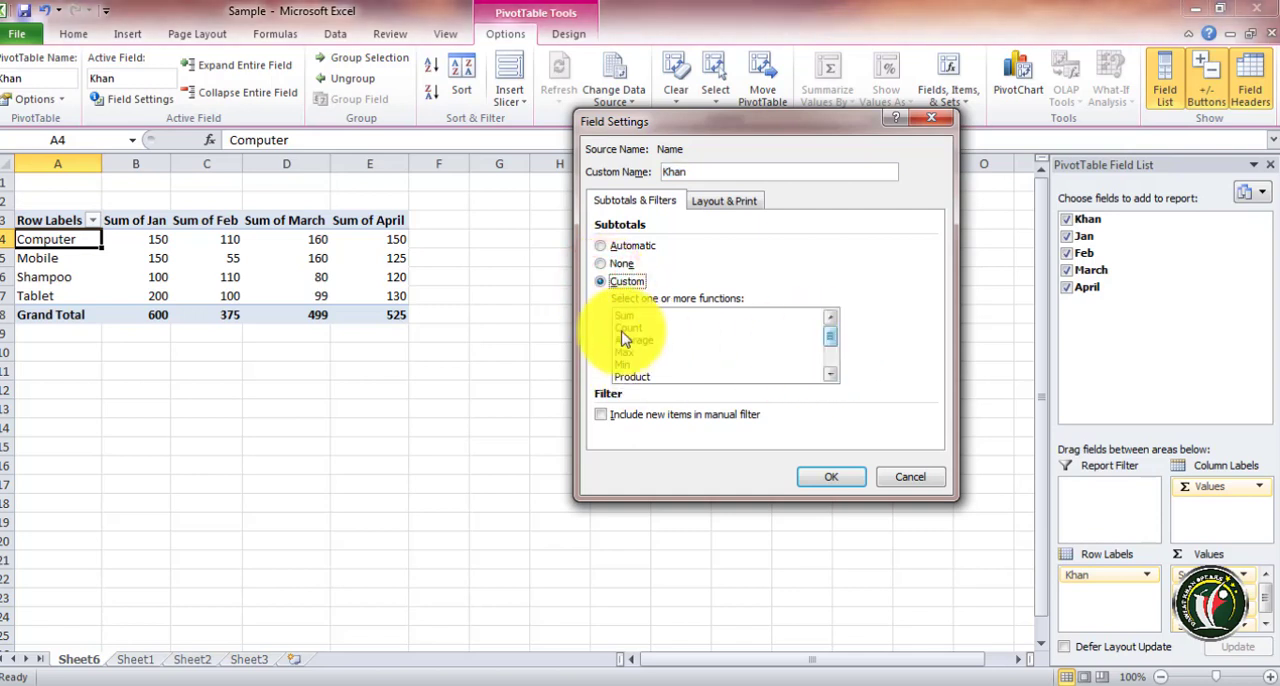
pyautogui.click(603, 249)
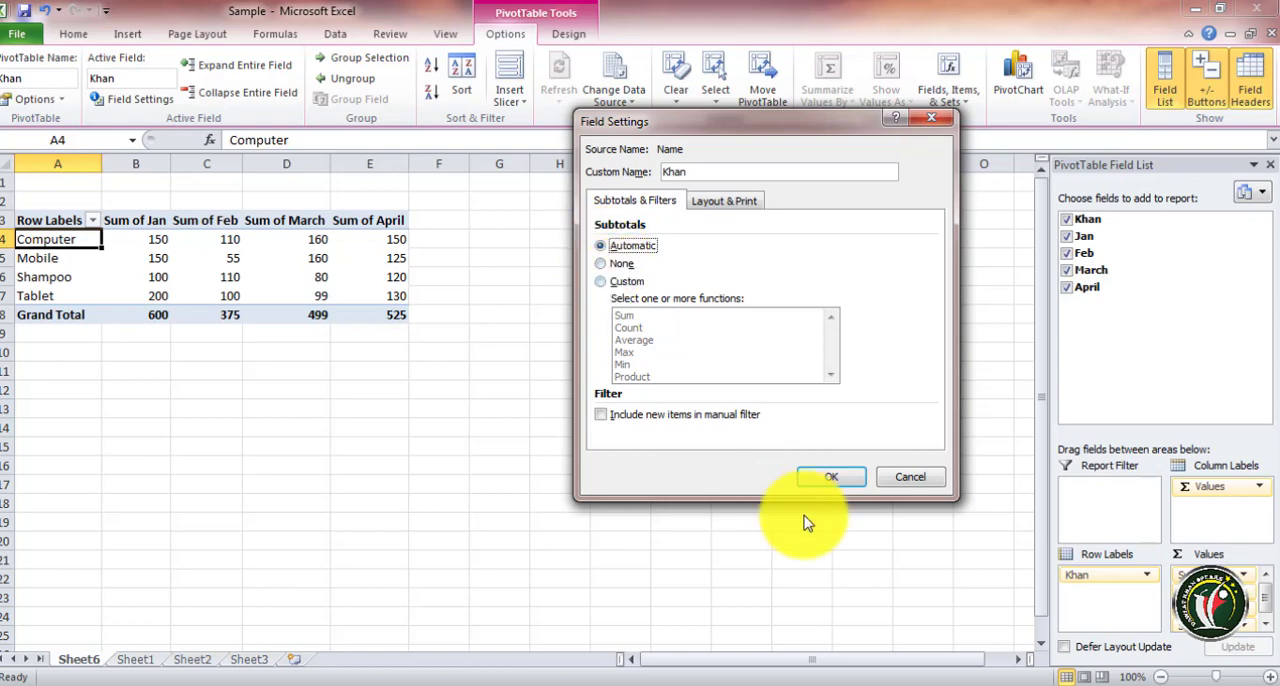
pyautogui.click(840, 480)
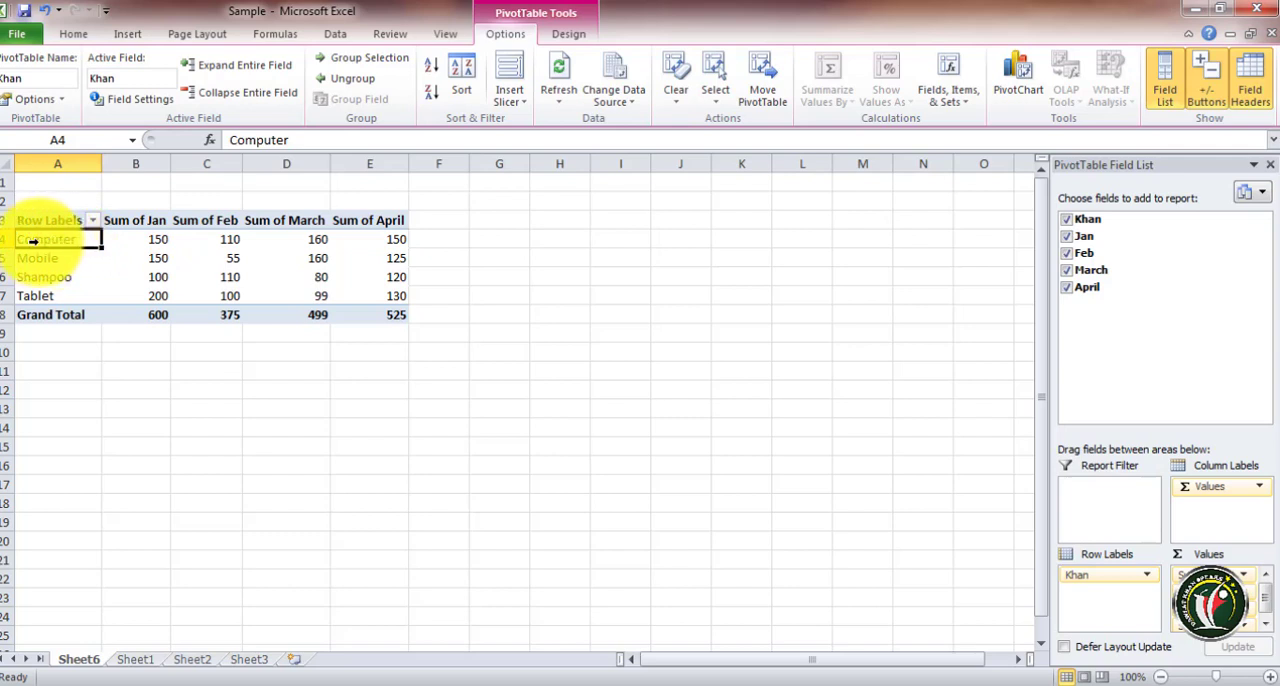
# Expand the Khan field to show Jan detail beneath each product row
pyautogui.click(229, 64)
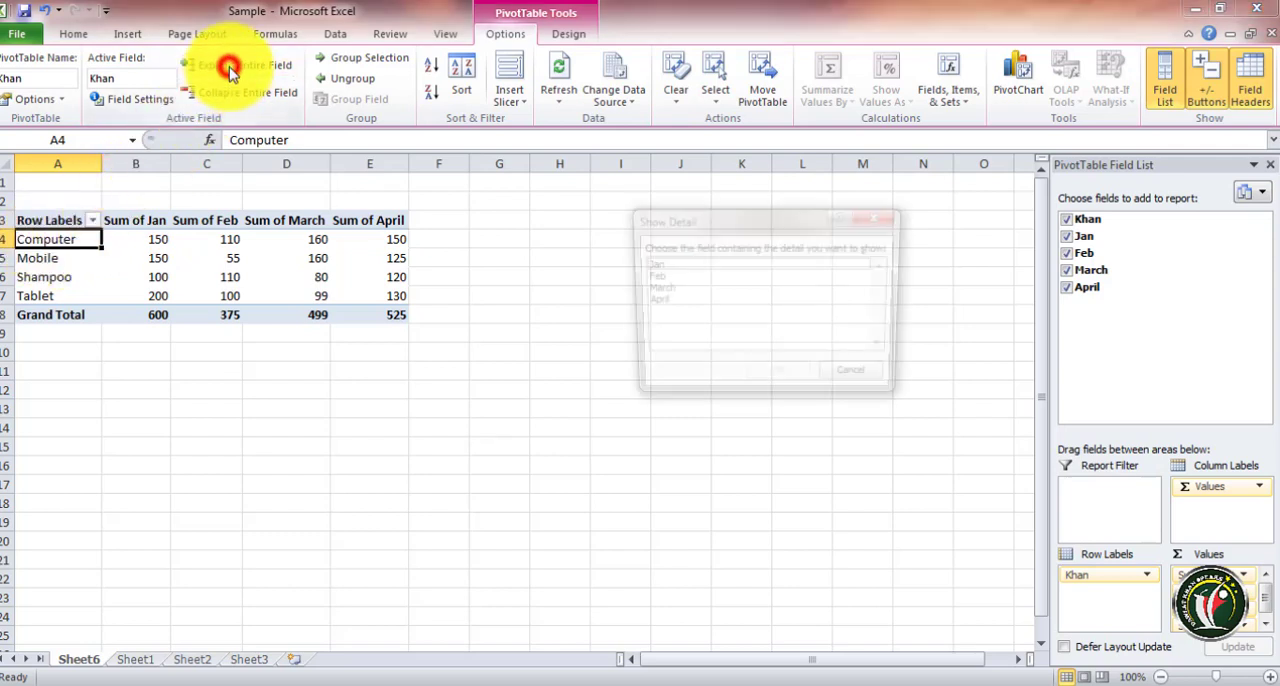
pyautogui.click(649, 265)
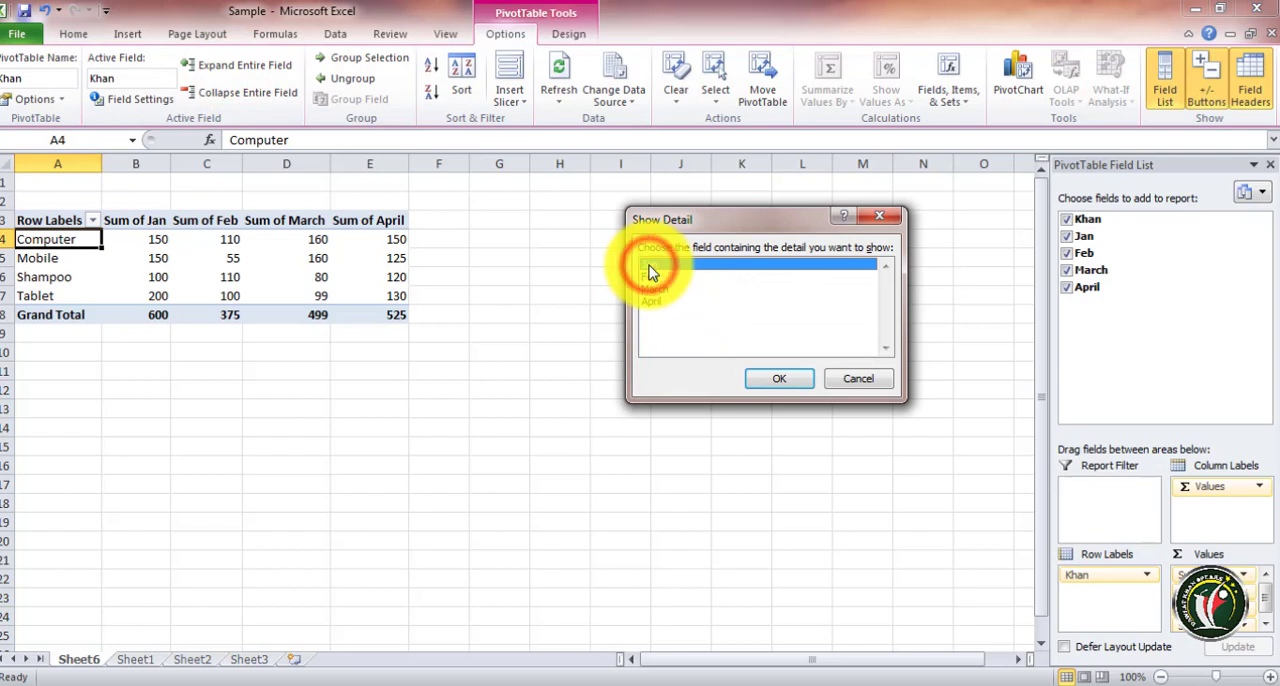
pyautogui.click(779, 378)
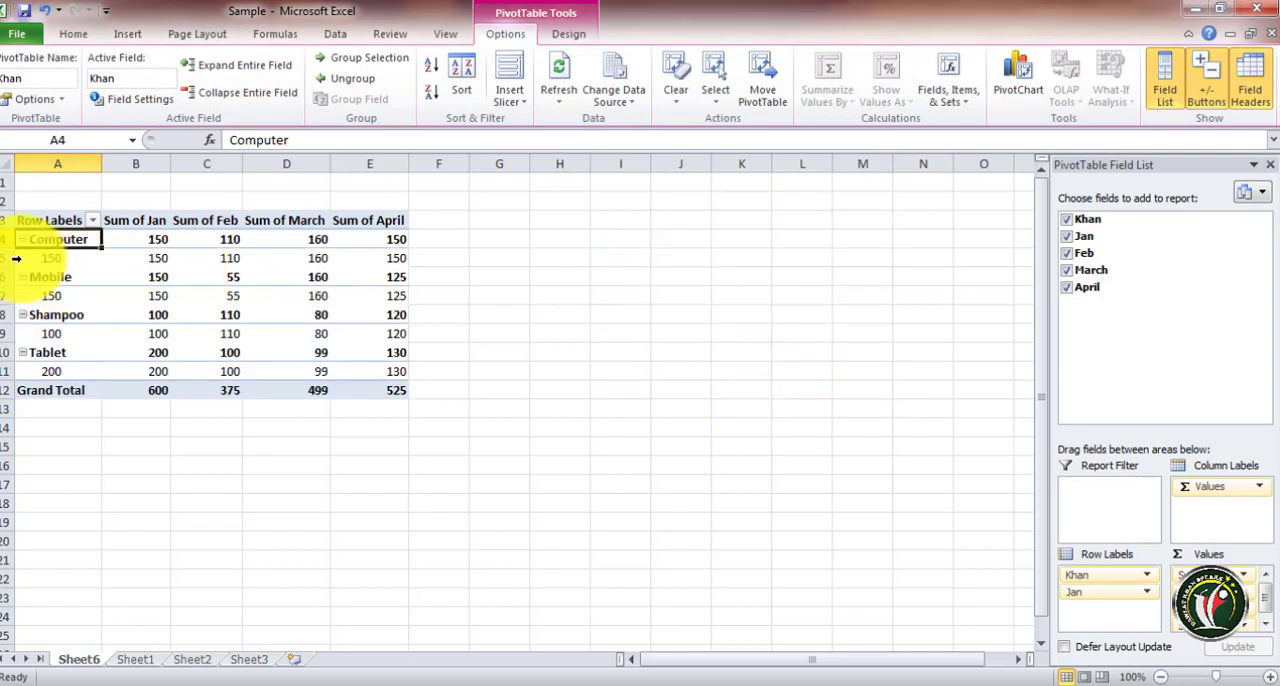
# Collapse and re-expand the whole field and the Computer item's detail rows
pyautogui.click(198, 90)
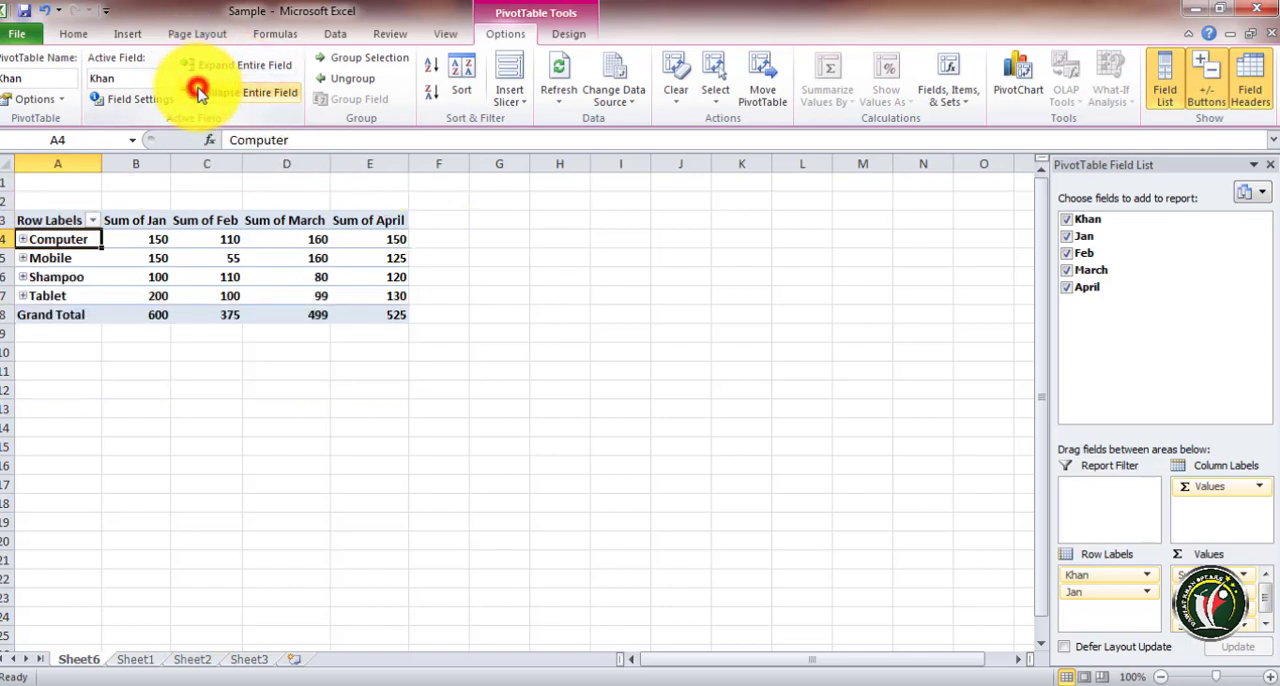
pyautogui.click(196, 70)
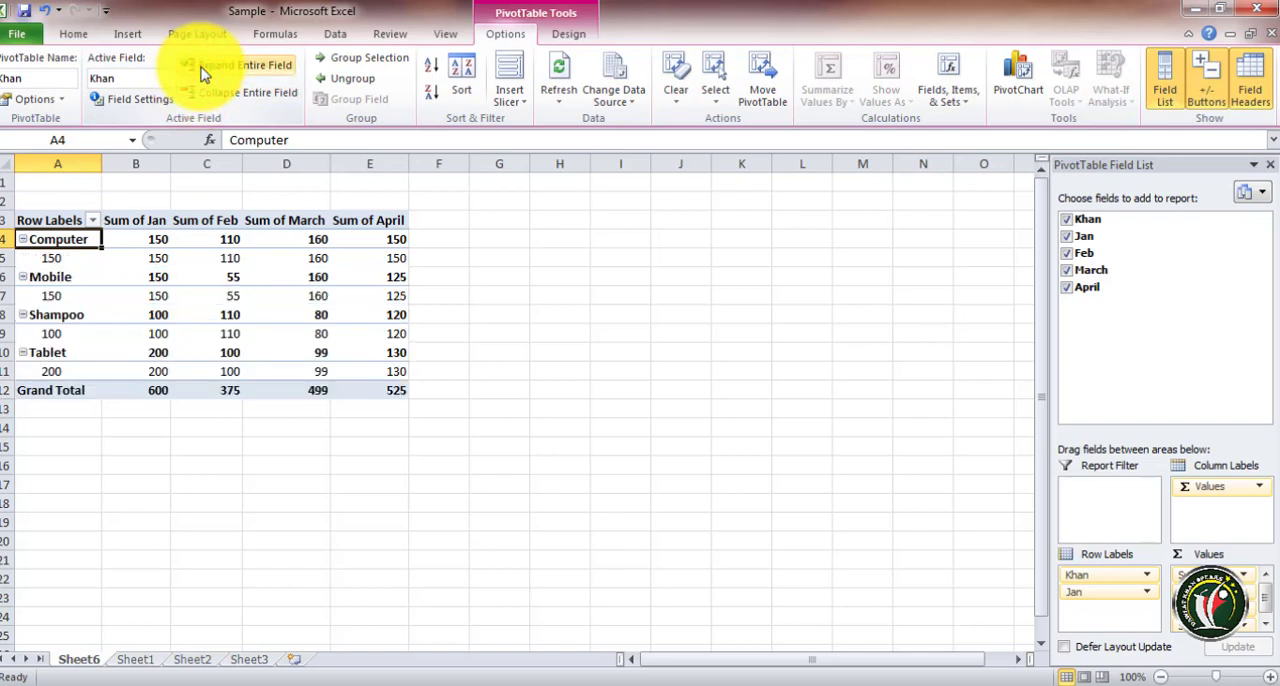
pyautogui.click(24, 244)
pyautogui.click(24, 244)
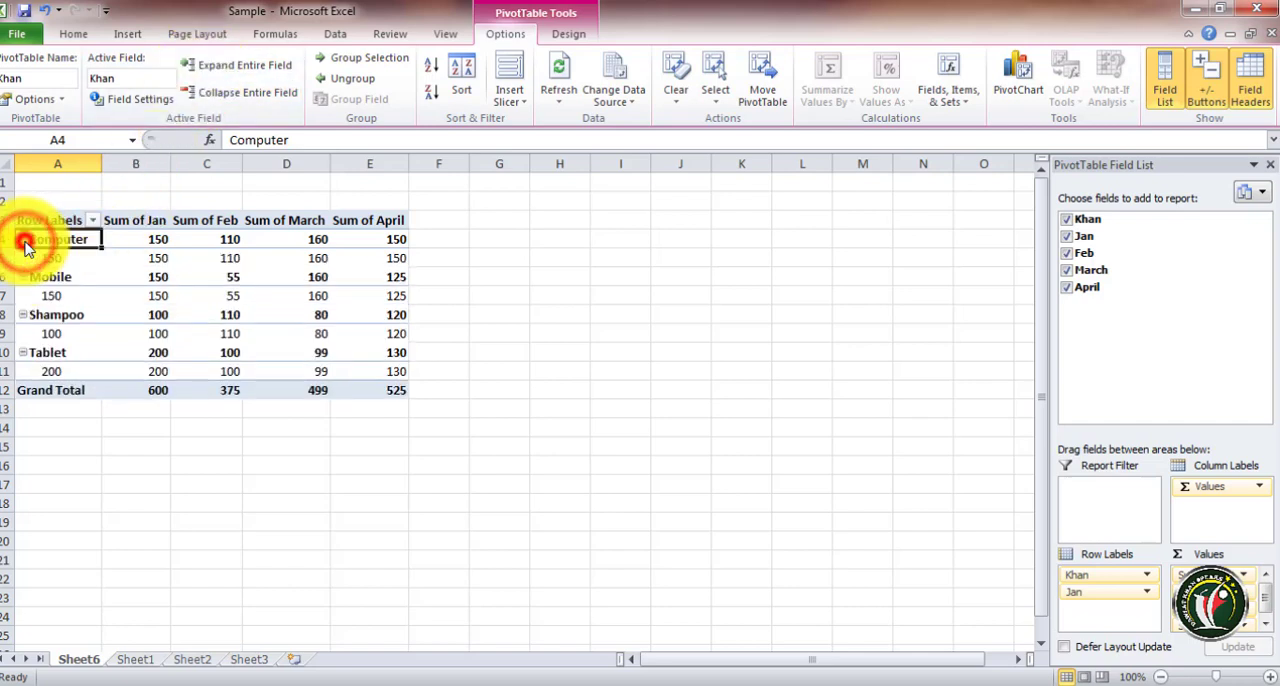
pyautogui.click(24, 244)
pyautogui.click(24, 244)
pyautogui.click(24, 244)
pyautogui.click(24, 244)
pyautogui.click(24, 244)
pyautogui.click(24, 244)
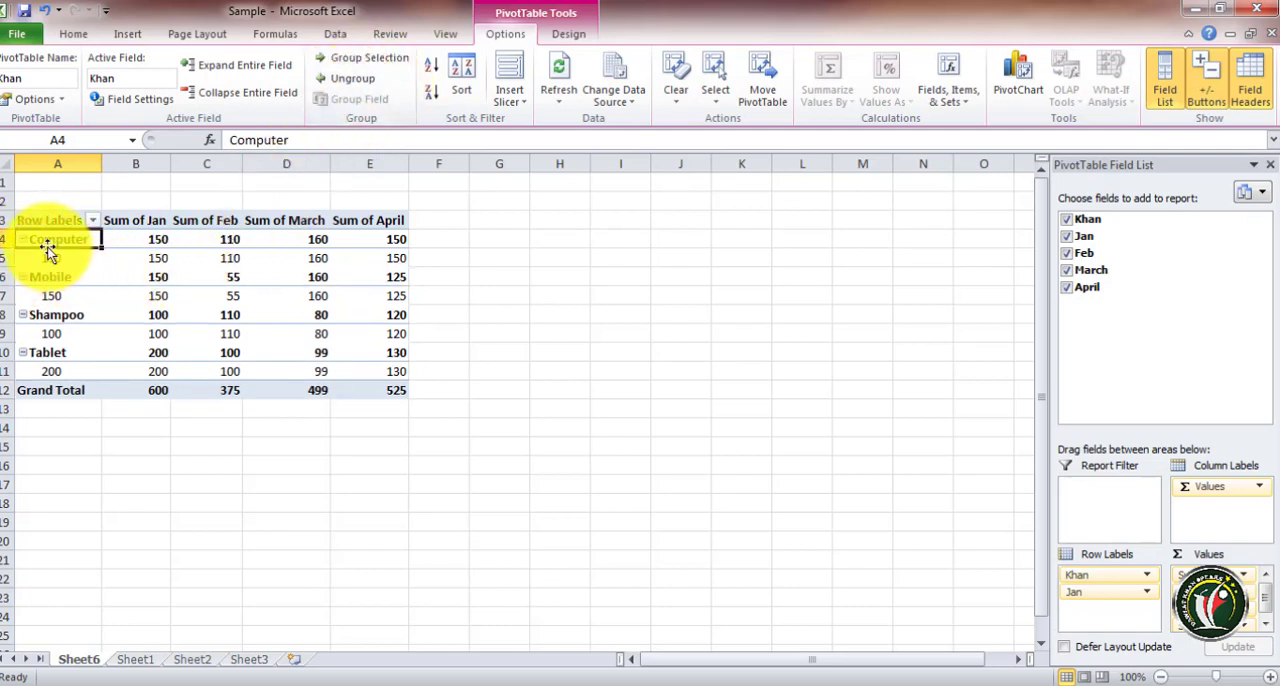
# Group all the product rows of the PivotTable into a single group
pyautogui.moveTo(47, 241); pyautogui.dragTo(375, 366)
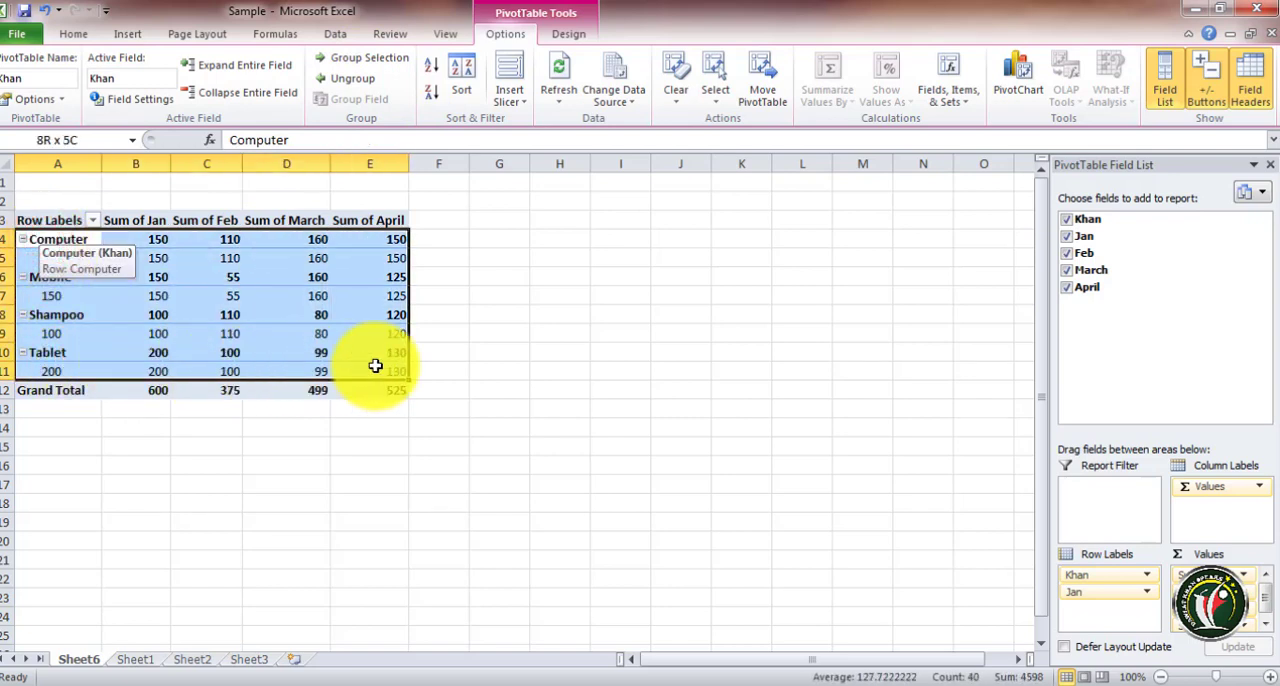
pyautogui.click(358, 58)
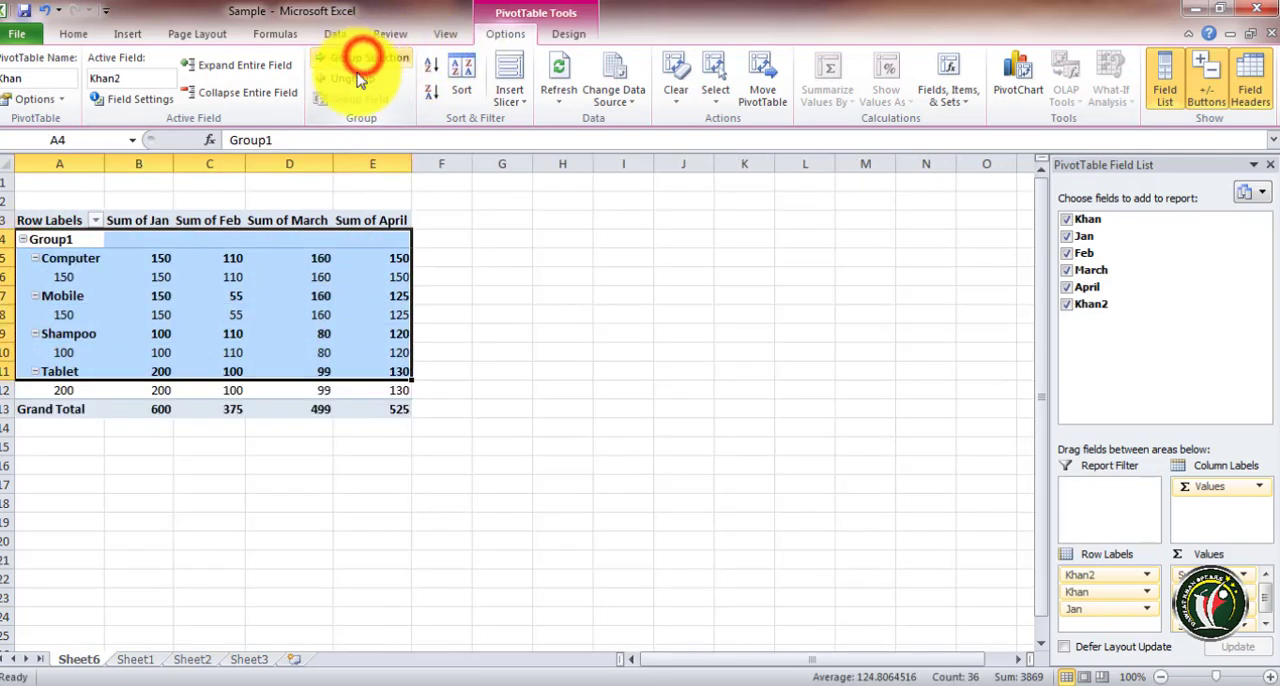
pyautogui.click(45, 295)
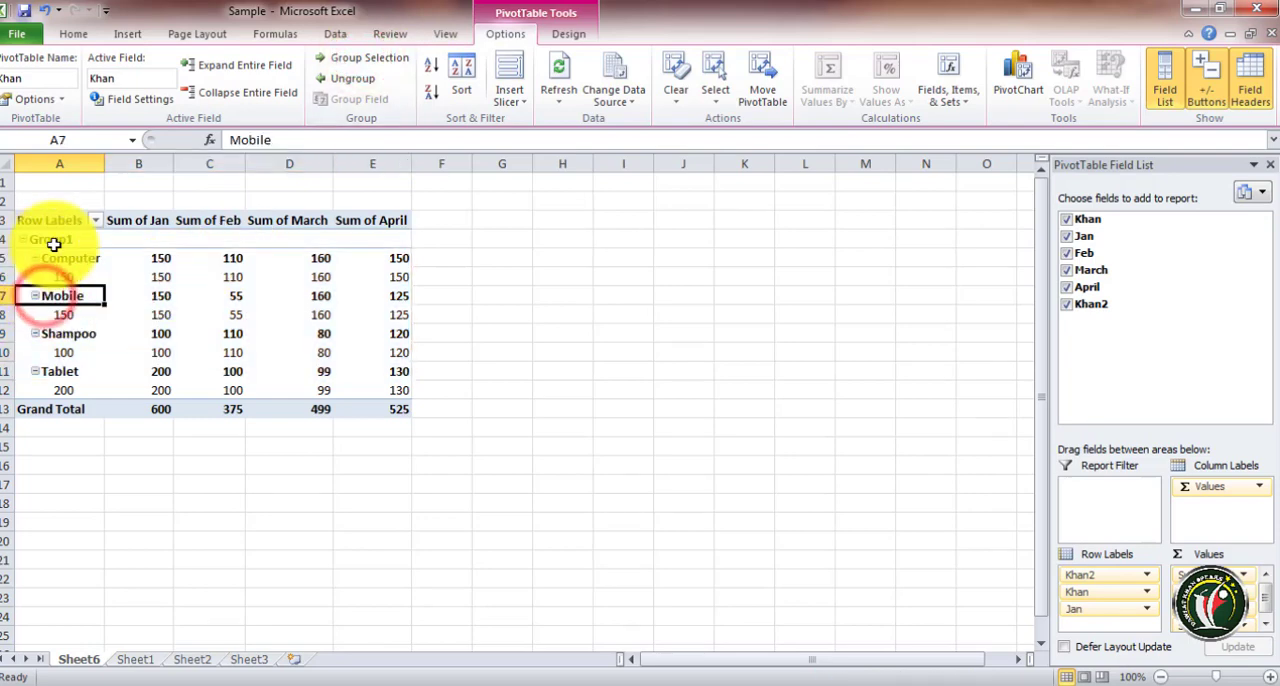
# Collapse the new group and then ungroup it
pyautogui.click(22, 240)
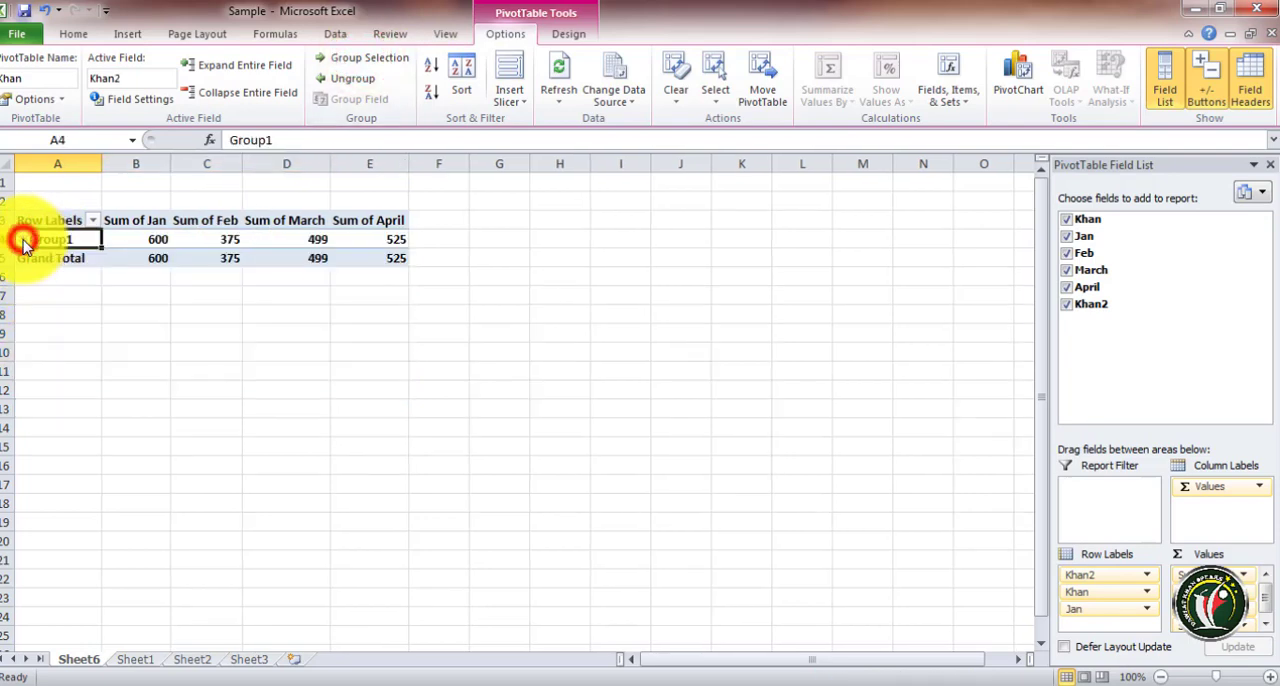
pyautogui.click(20, 240)
pyautogui.click(20, 240)
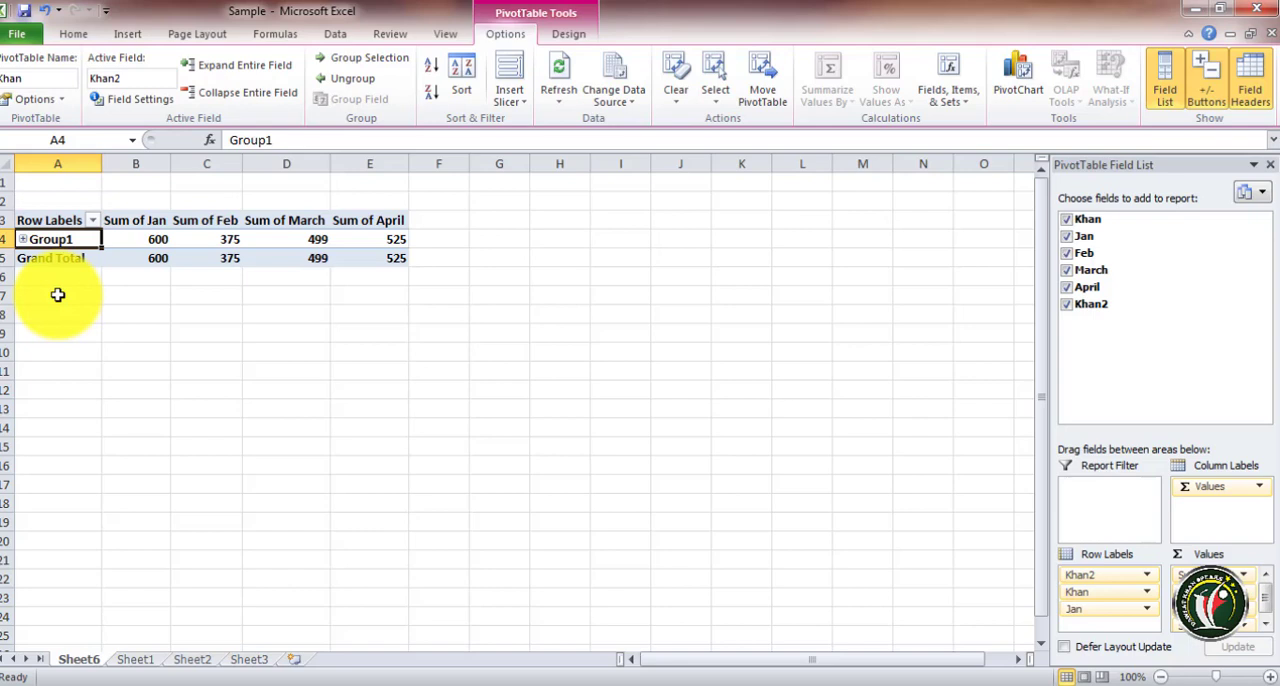
pyautogui.click(343, 79)
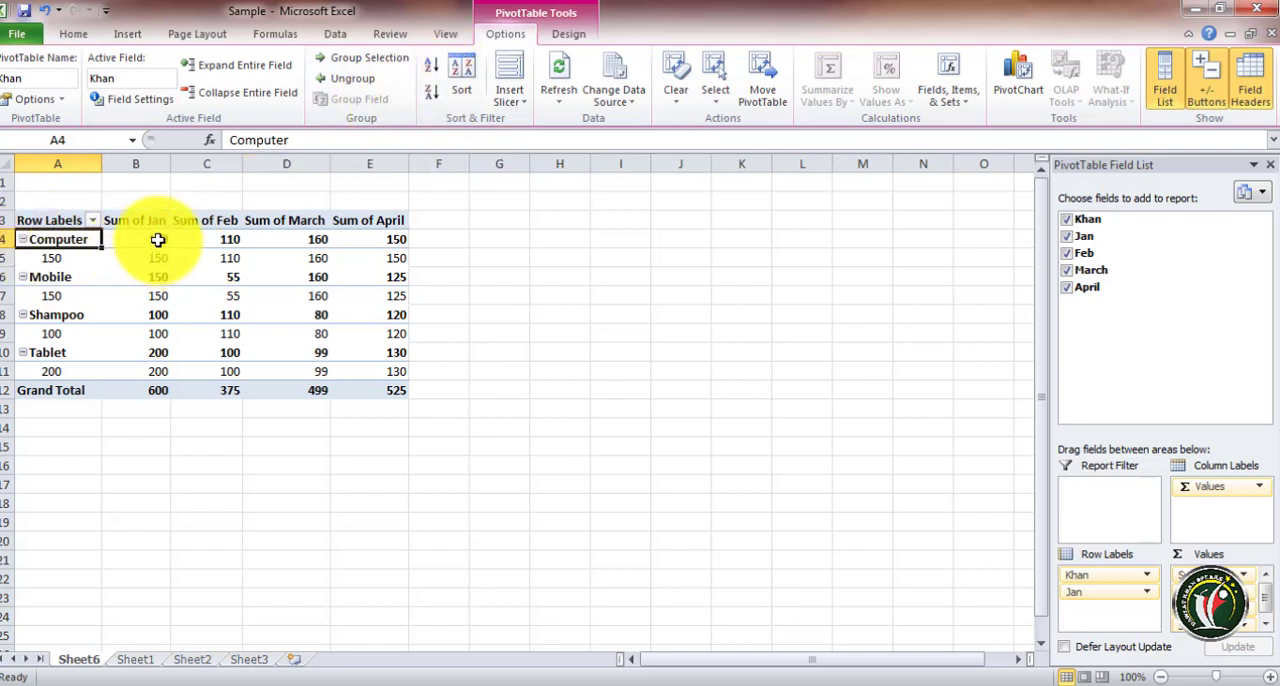
# Sort the product row labels descending, then back to ascending order
pyautogui.moveTo(158, 239); pyautogui.dragTo(162, 368)
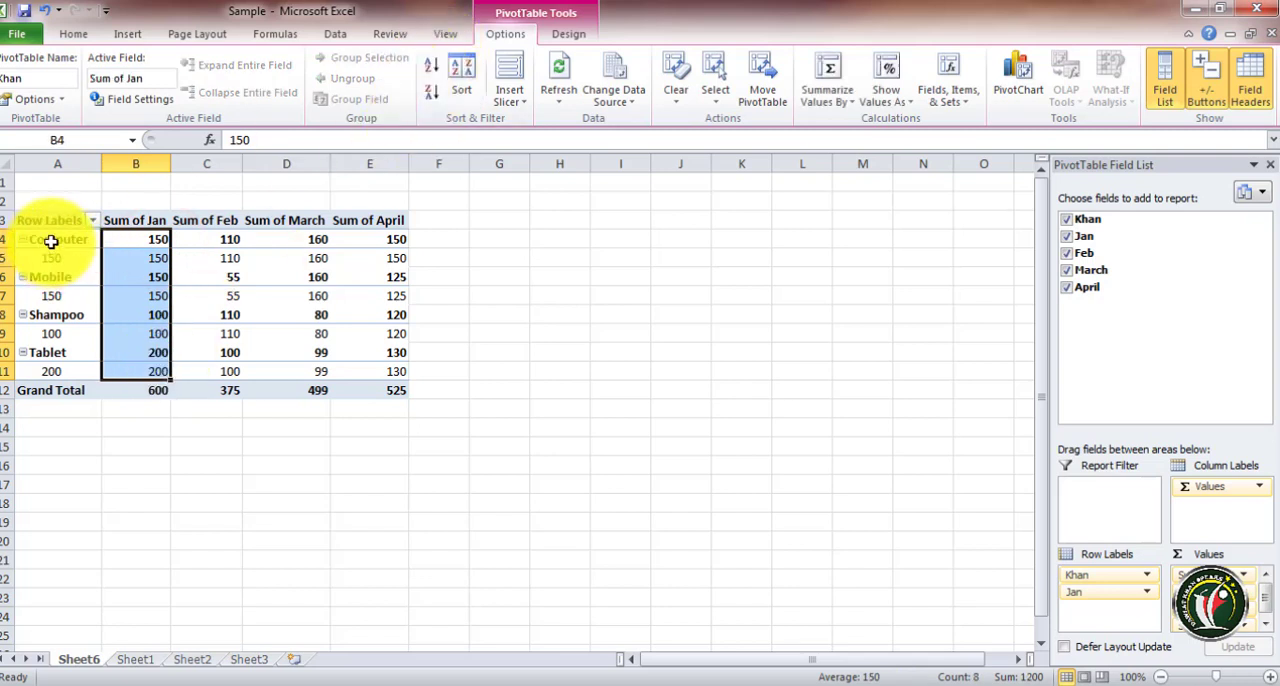
pyautogui.moveTo(51, 242); pyautogui.dragTo(53, 366)
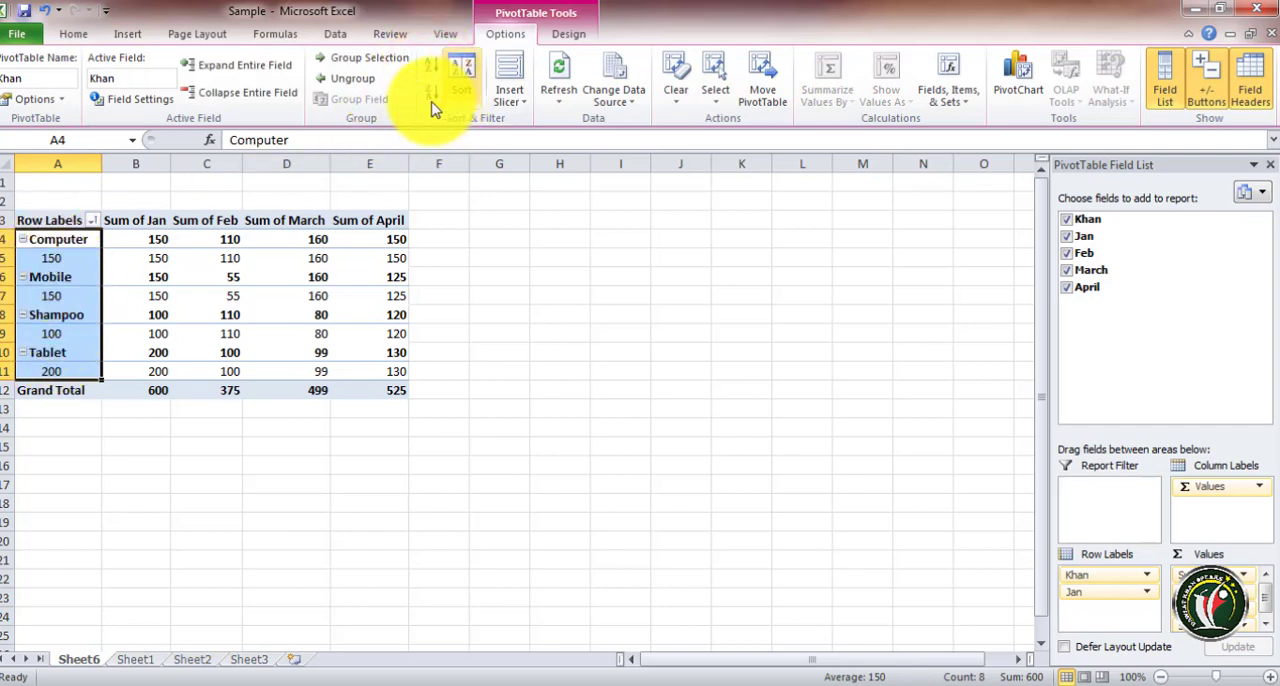
pyautogui.click(432, 95)
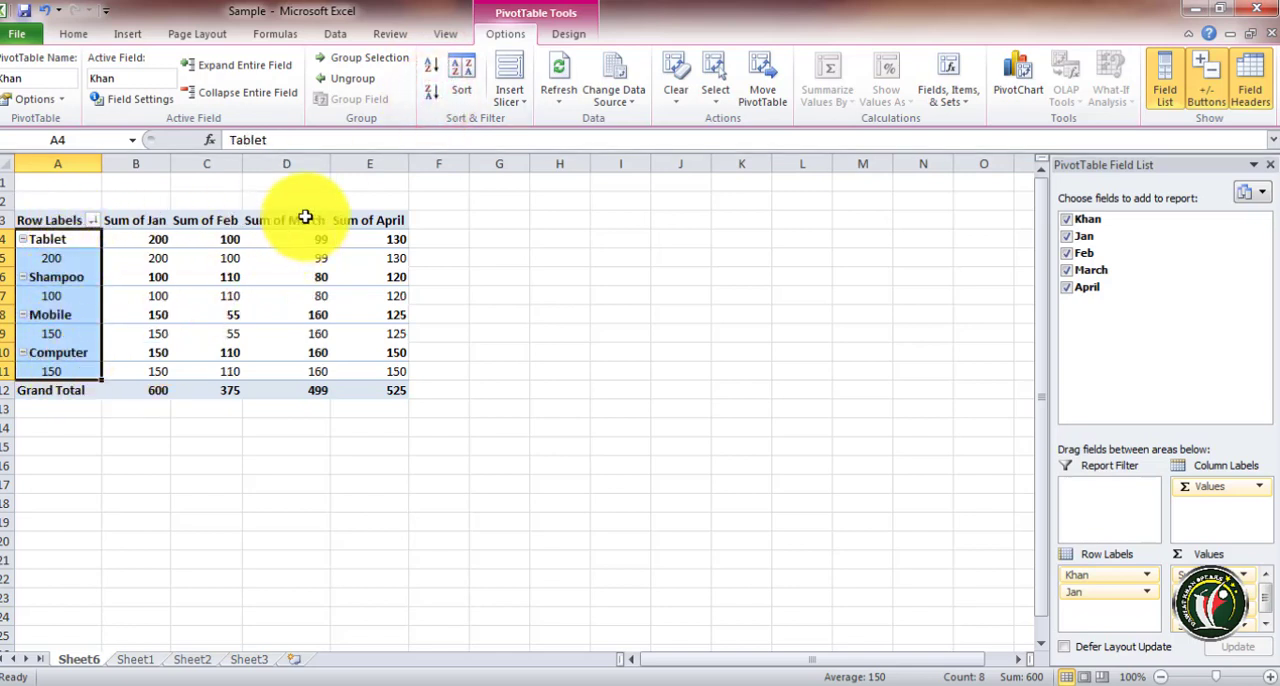
pyautogui.click(432, 65)
# Try sorting Khan by Sum of March and in descending order in the Sort dialog, then cancel
pyautogui.click(458, 65)
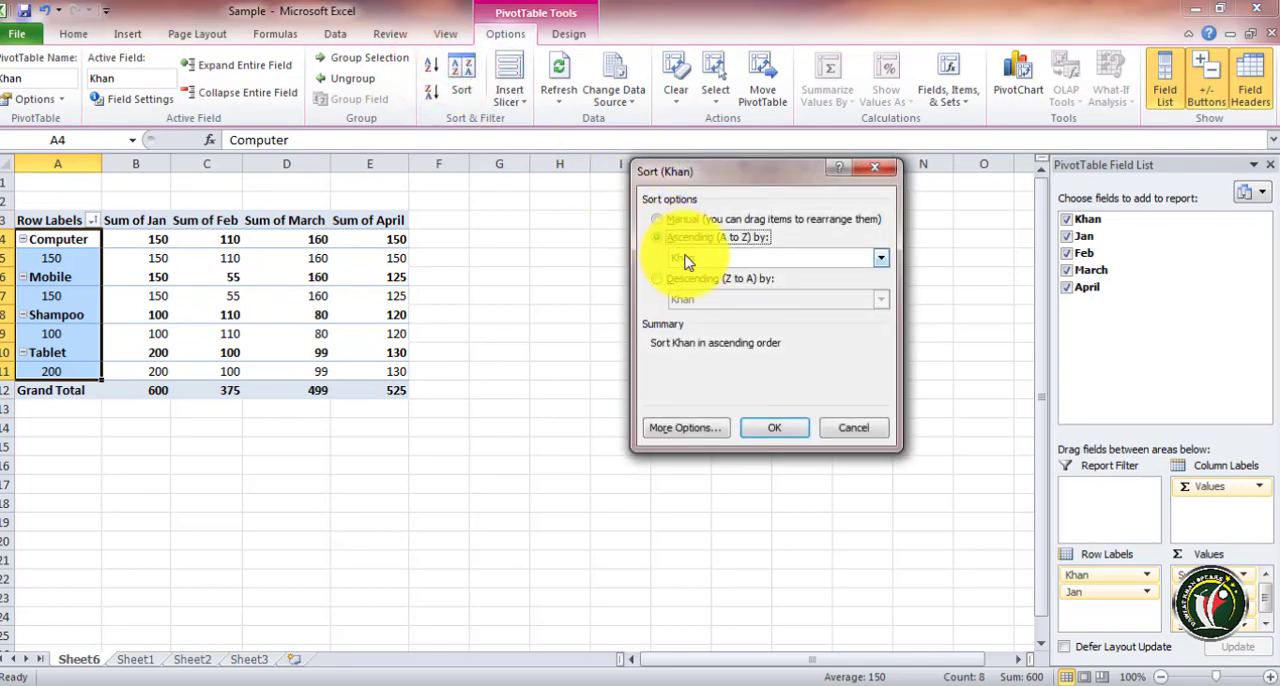
pyautogui.click(881, 258)
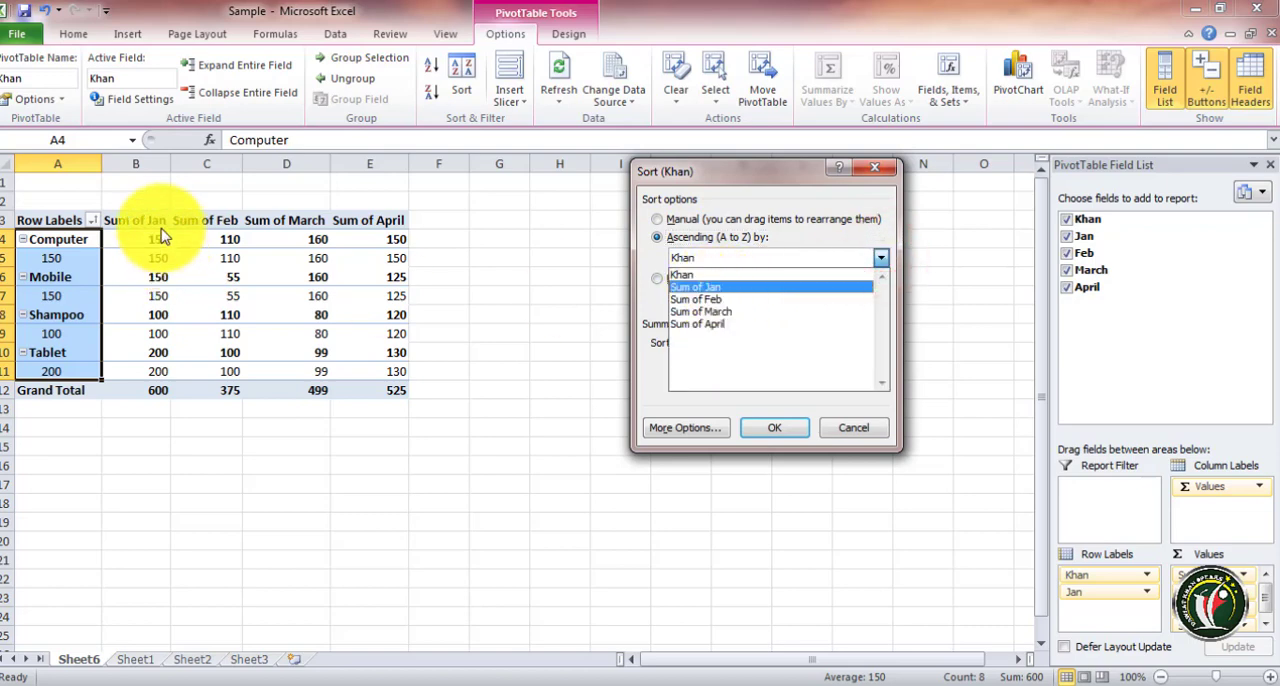
pyautogui.click(724, 300)
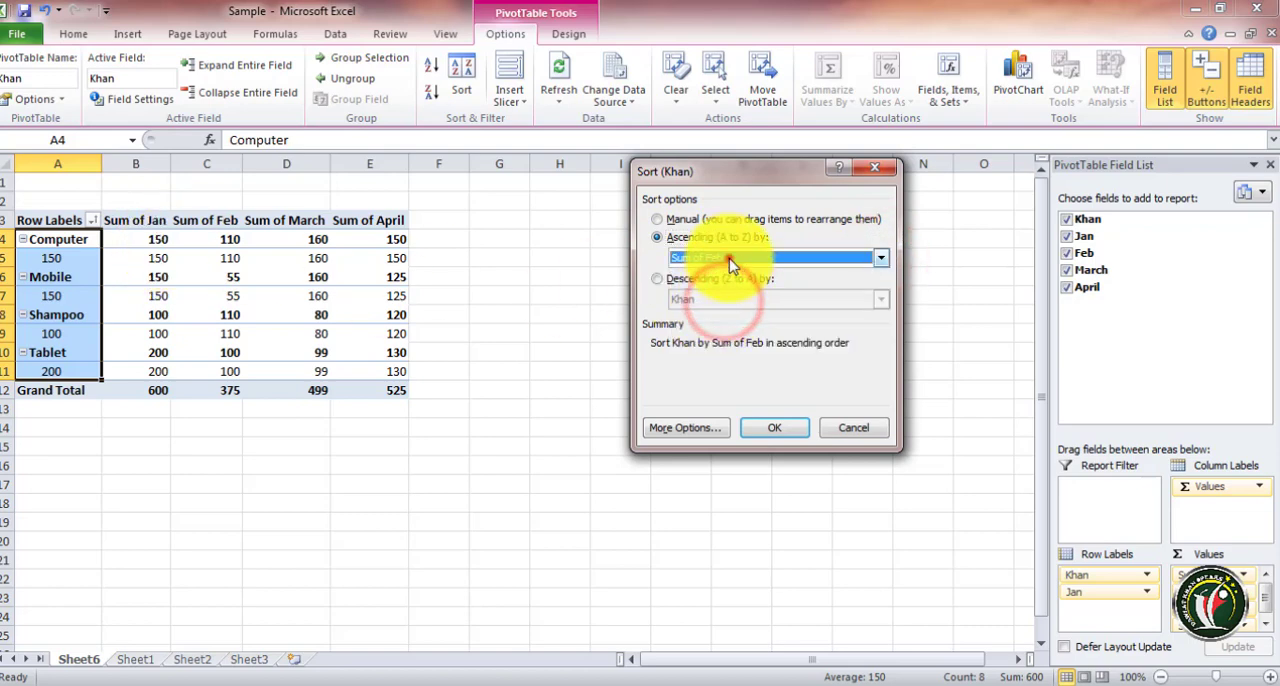
pyautogui.click(729, 257)
pyautogui.click(710, 316)
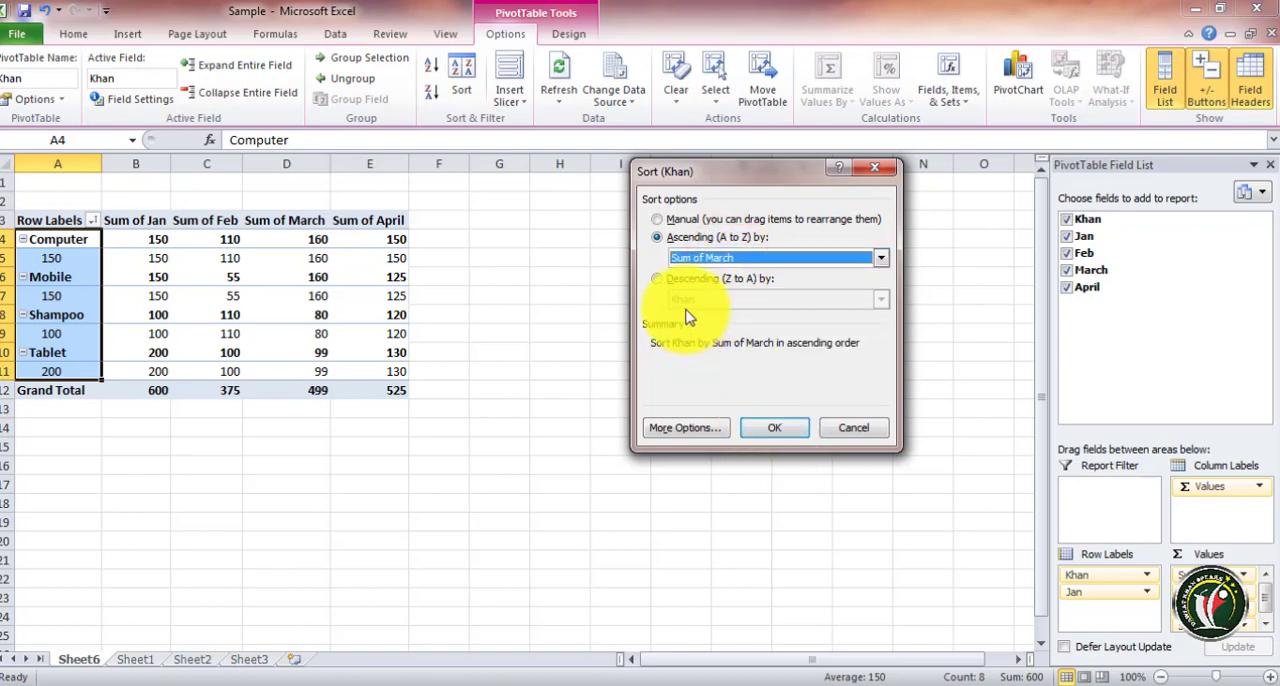
pyautogui.click(657, 279)
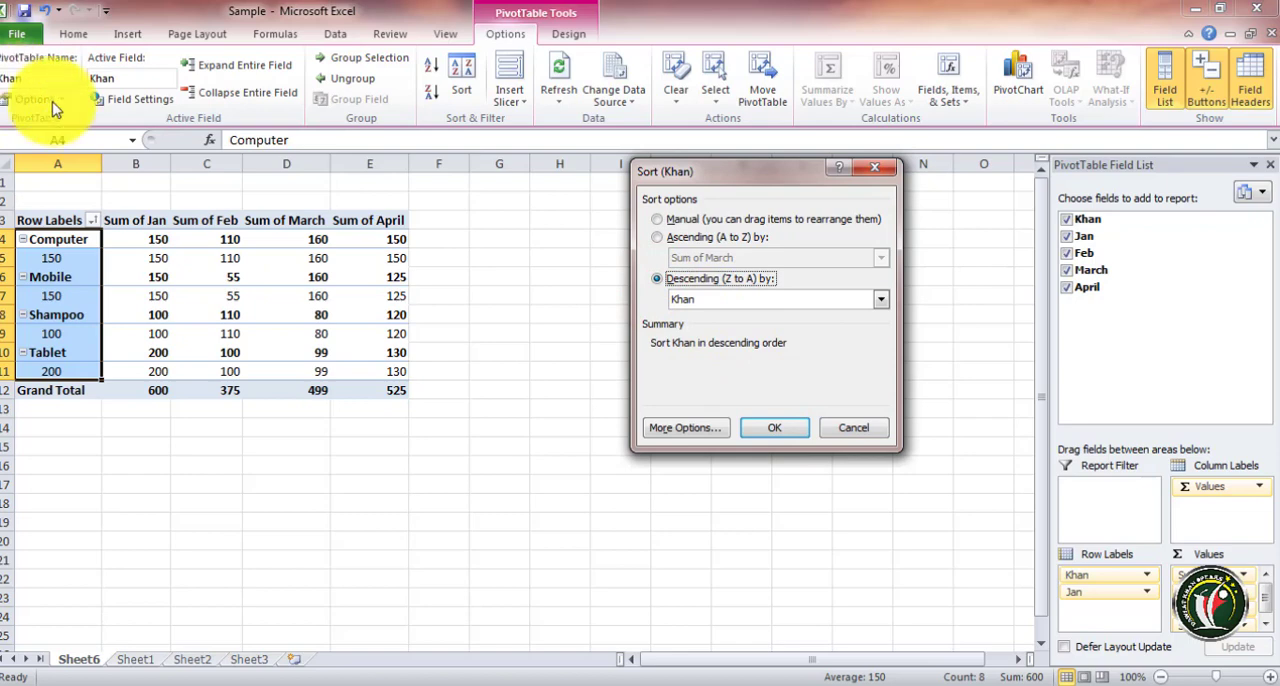
pyautogui.click(788, 425)
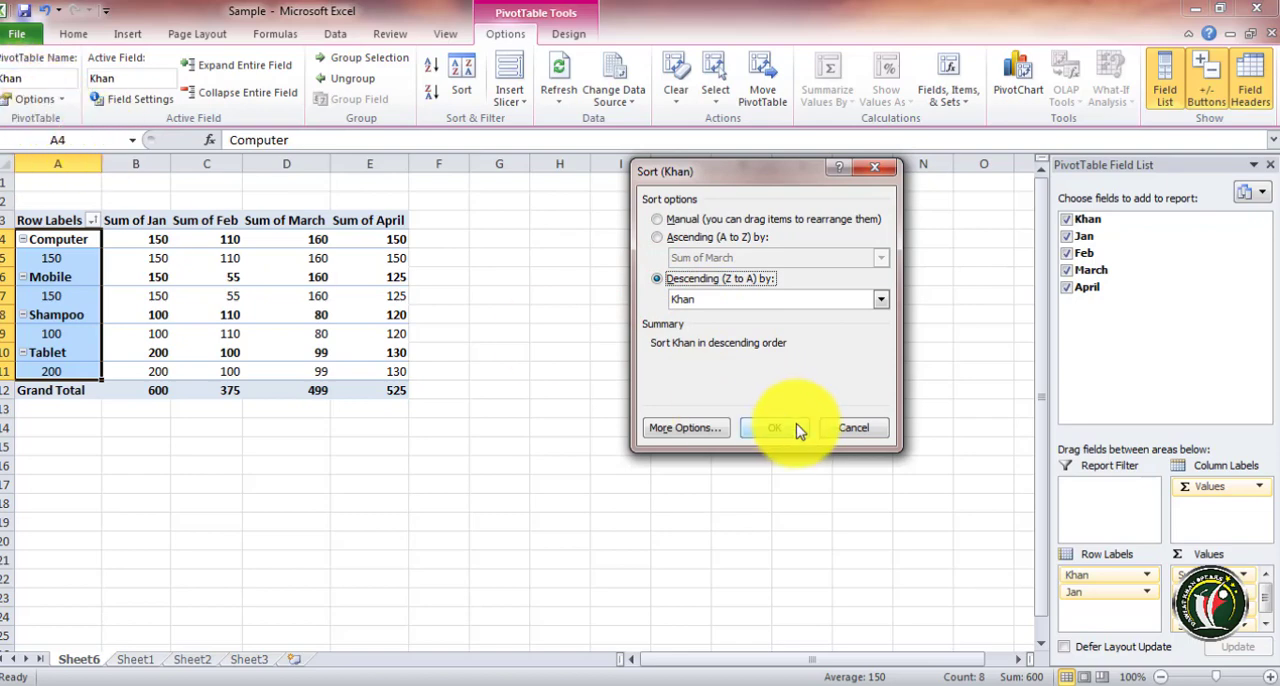
pyautogui.click(858, 432)
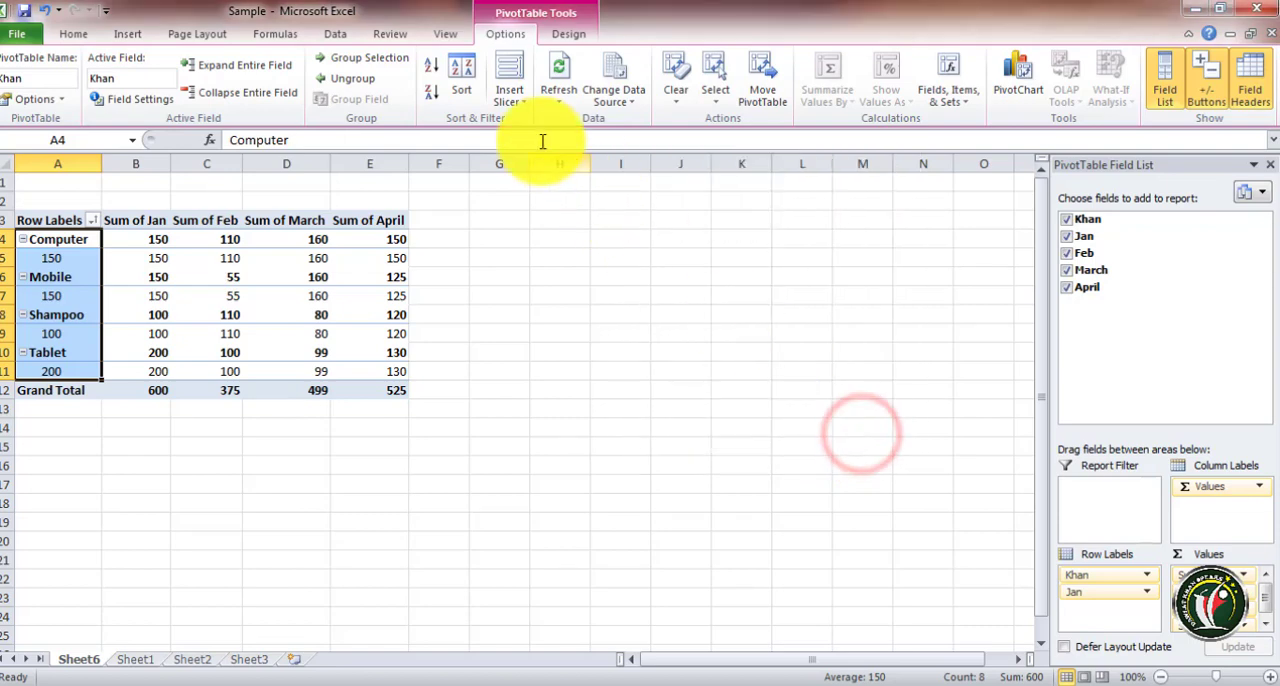
# Insert a Jan slicer beside the PivotTable and review its PivotTable connections
pyautogui.click(508, 70)
pyautogui.click(643, 209)
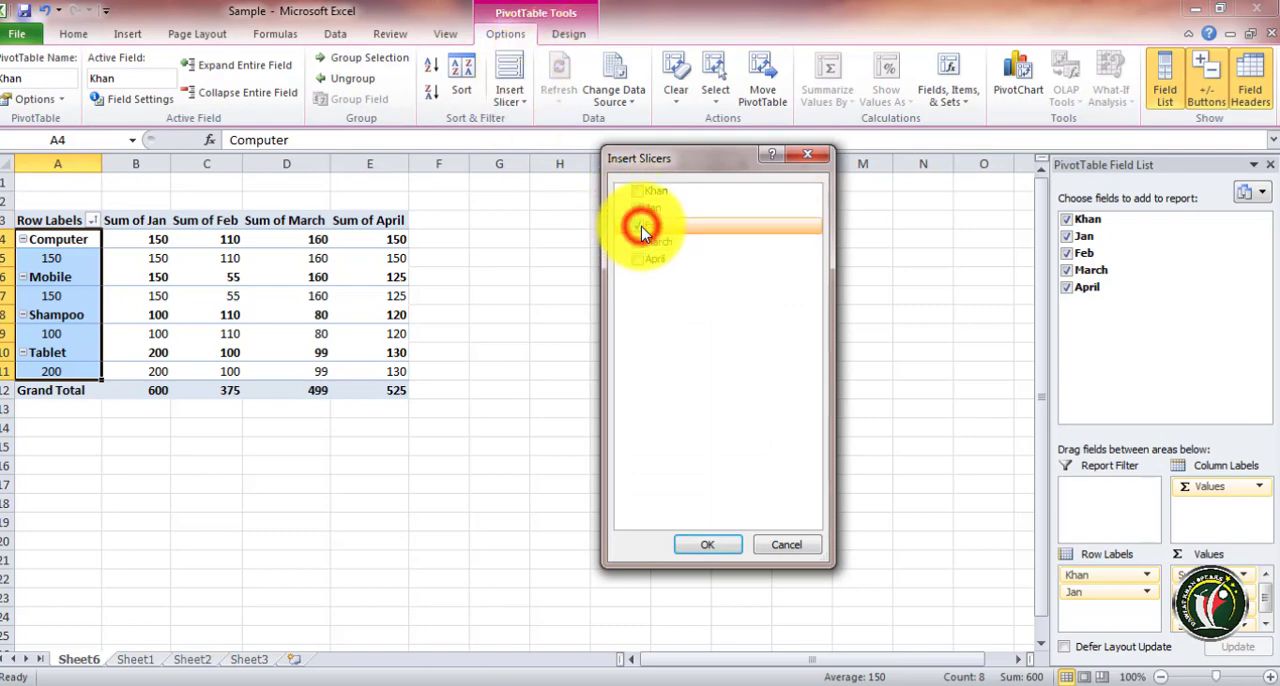
pyautogui.click(705, 546)
pyautogui.moveTo(528, 300); pyautogui.dragTo(699, 286)
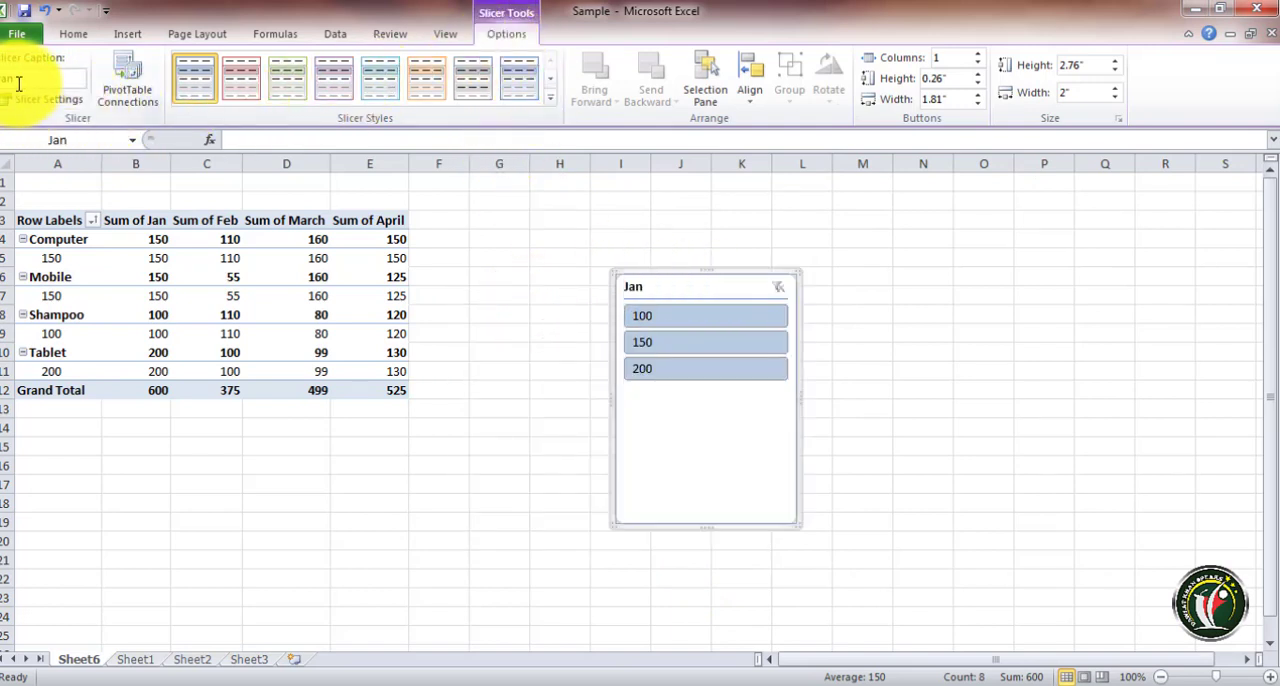
pyautogui.click(128, 80)
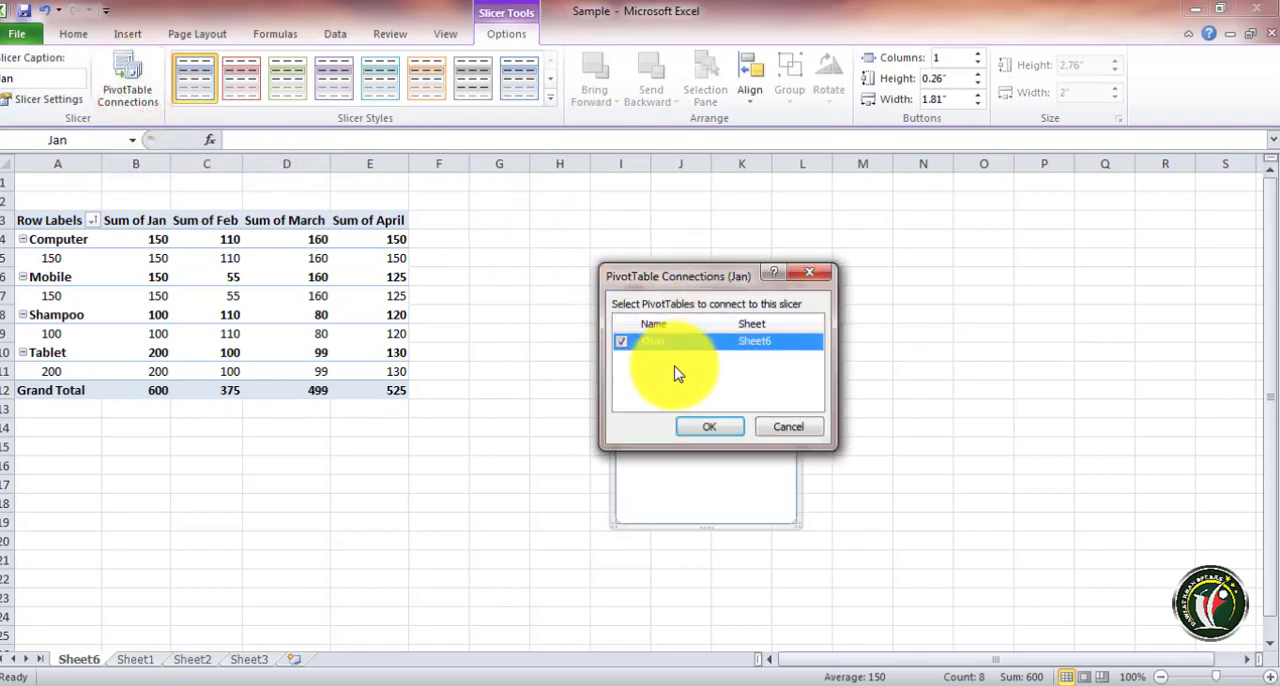
pyautogui.click(788, 428)
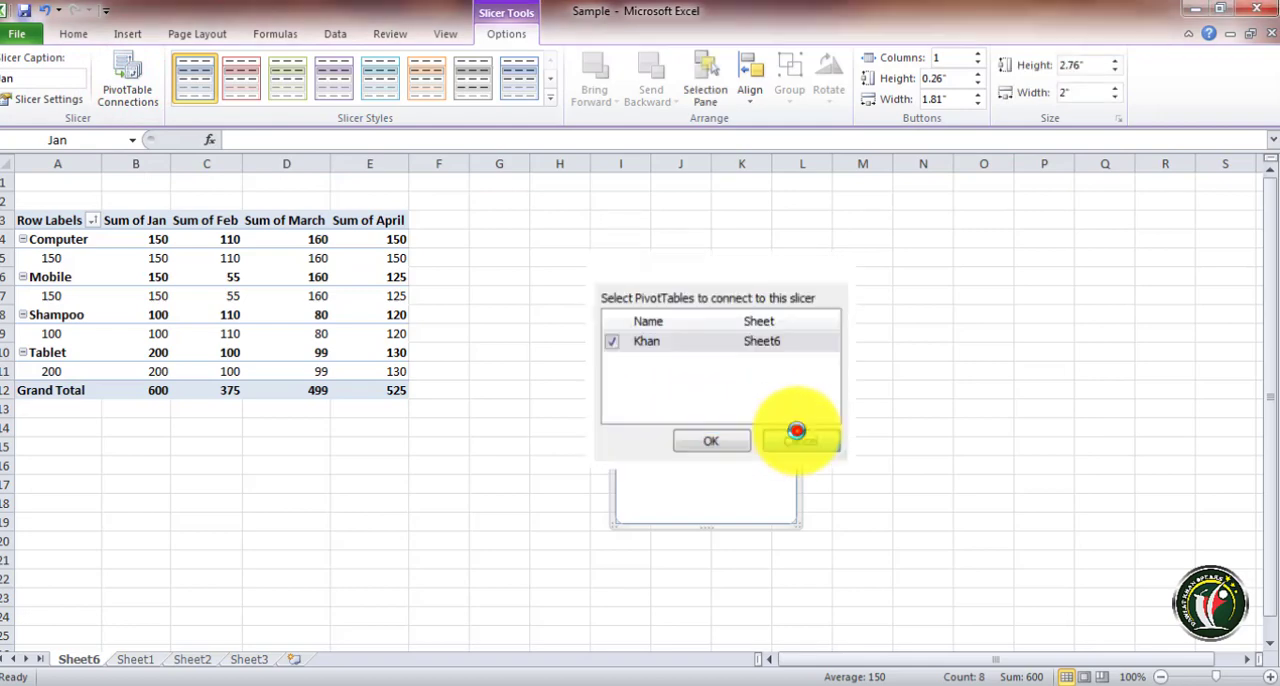
# Apply an orange slicer style to the Jan slicer
pyautogui.click(546, 100)
pyautogui.click(423, 152)
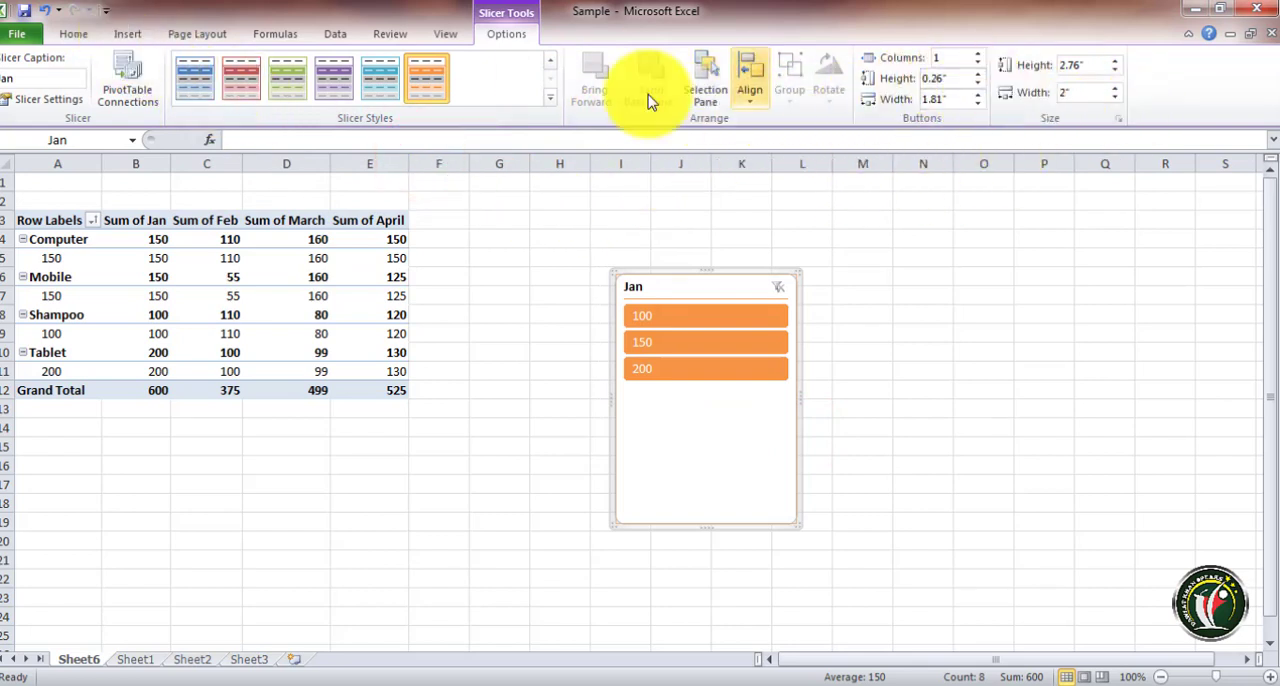
pyautogui.click(132, 36)
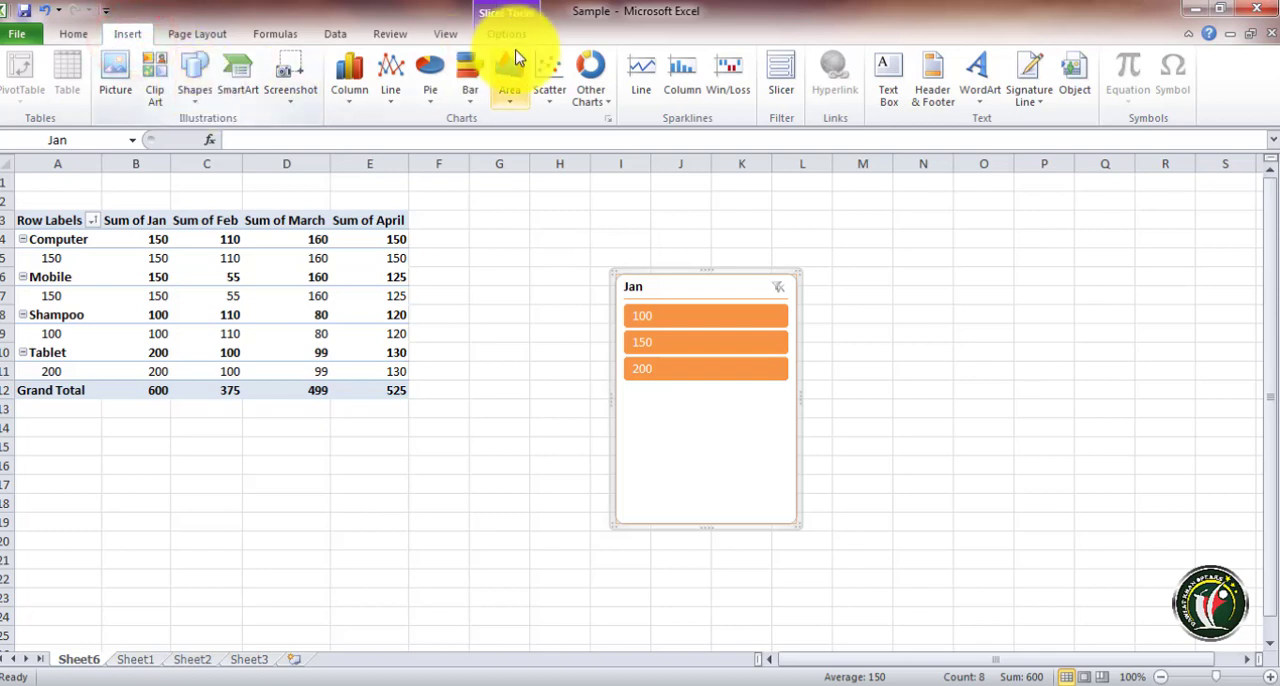
pyautogui.click(506, 34)
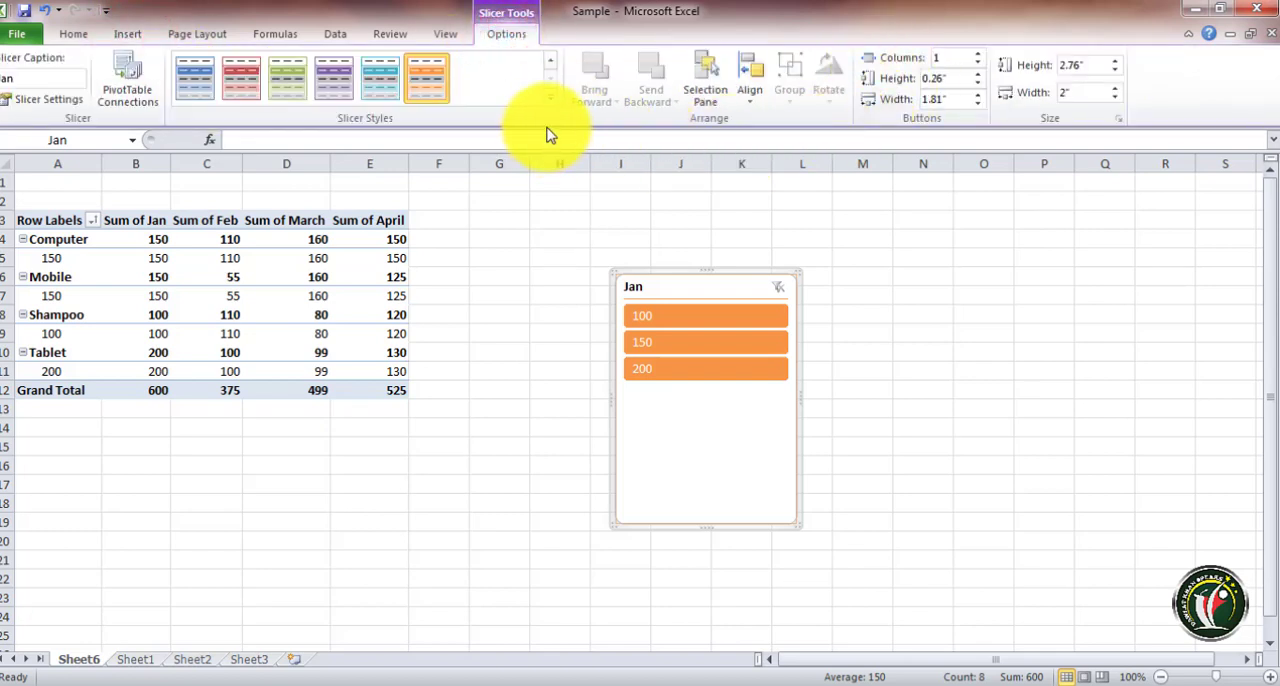
pyautogui.click(127, 34)
pyautogui.click(338, 292)
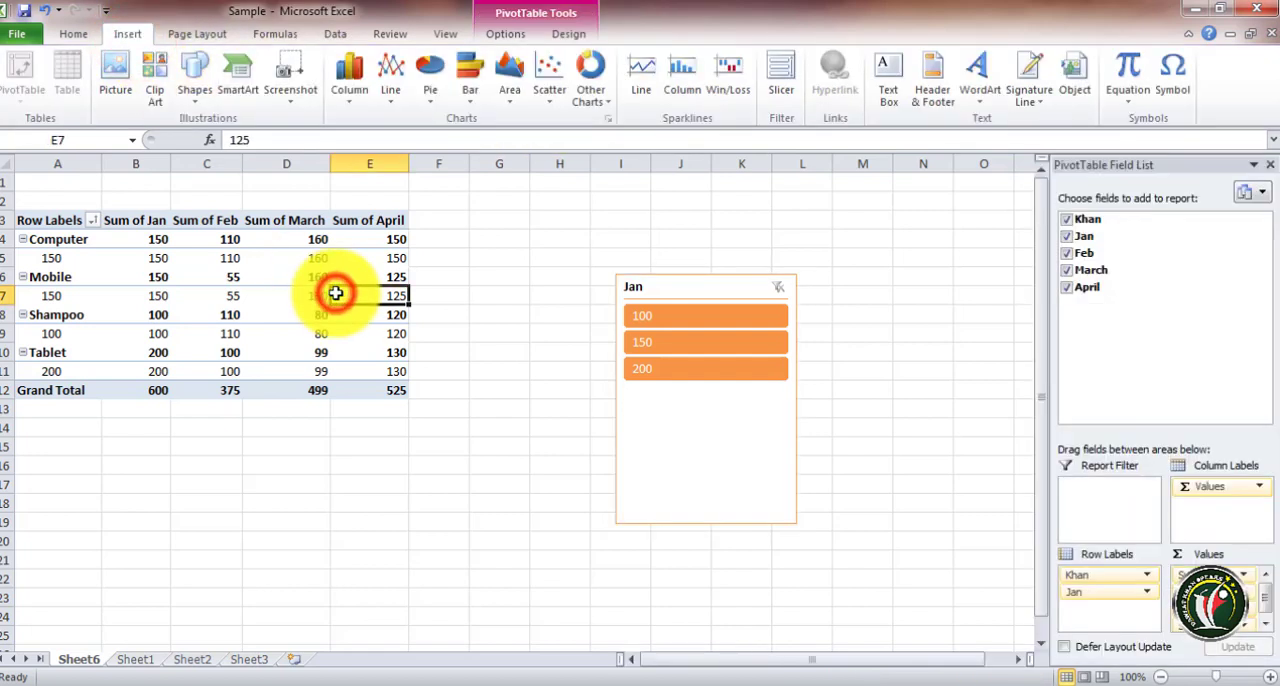
pyautogui.click(218, 277)
pyautogui.click(505, 34)
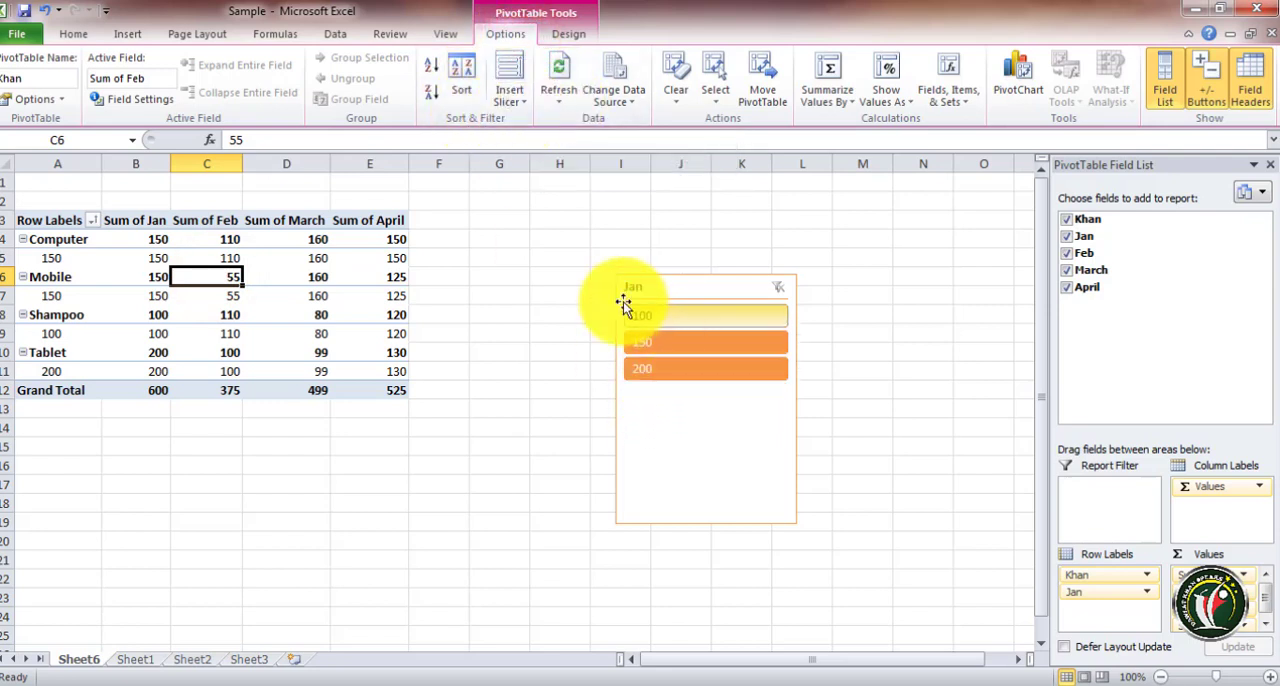
pyautogui.click(242, 310)
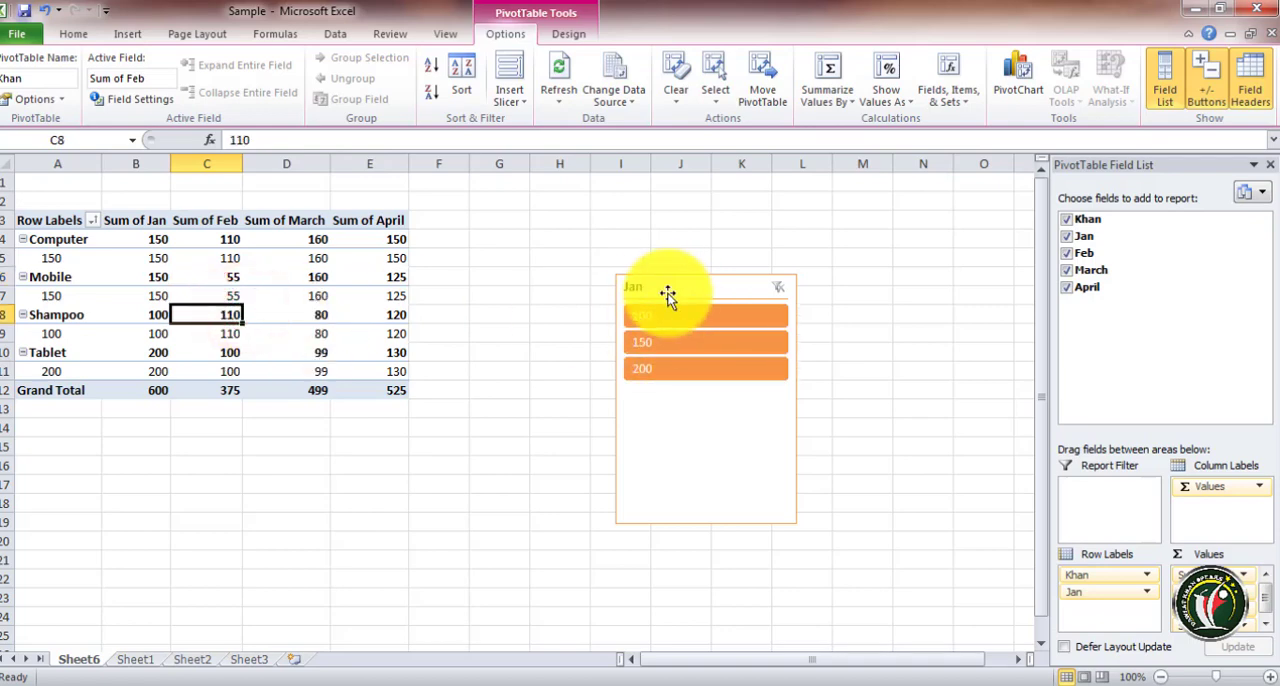
# Move the Jan slicer closer to the PivotTable
pyautogui.moveTo(662, 285)
pyautogui.mouseDown()
pyautogui.moveTo(500, 251)
pyautogui.moveTo(483, 225)
pyautogui.moveTo(585, 236)
pyautogui.mouseUp()
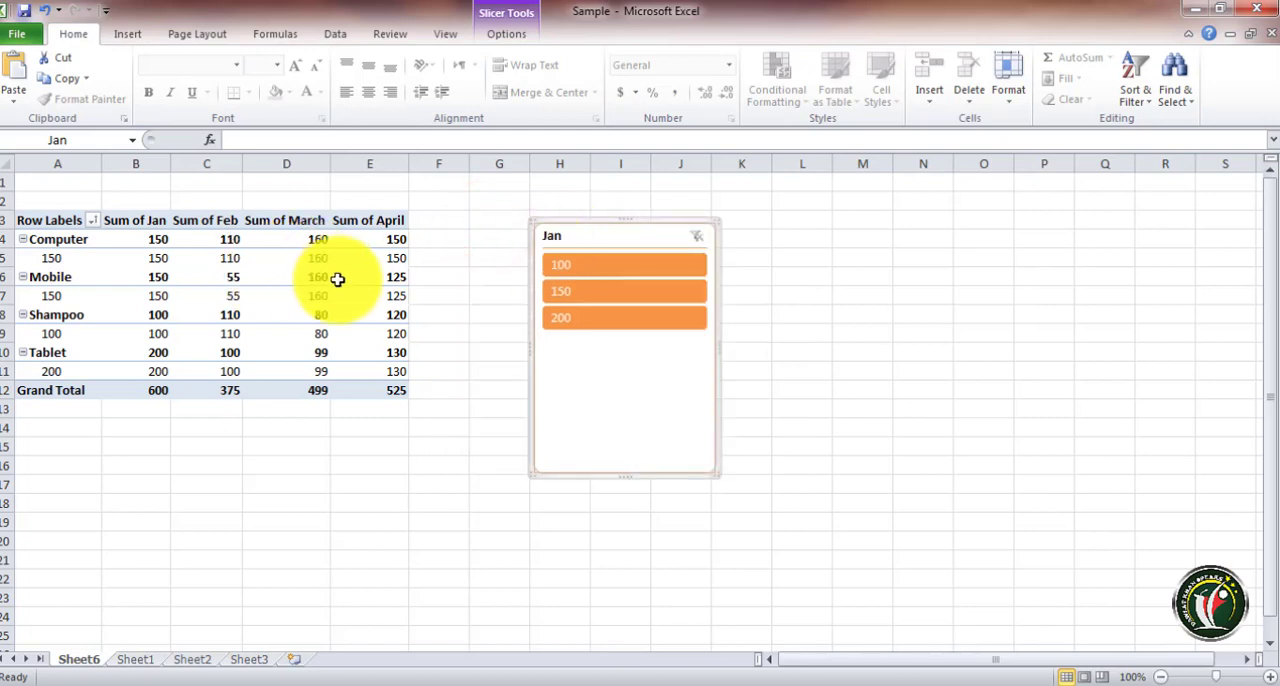
pyautogui.click(248, 298)
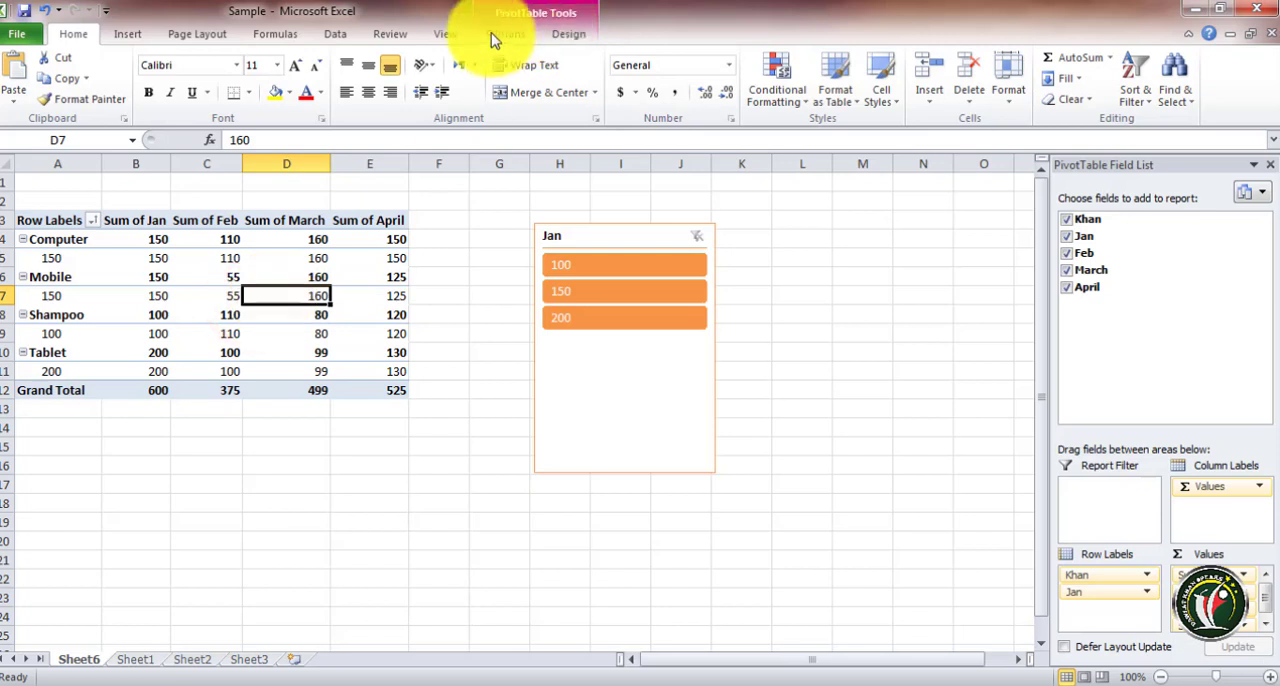
pyautogui.click(495, 35)
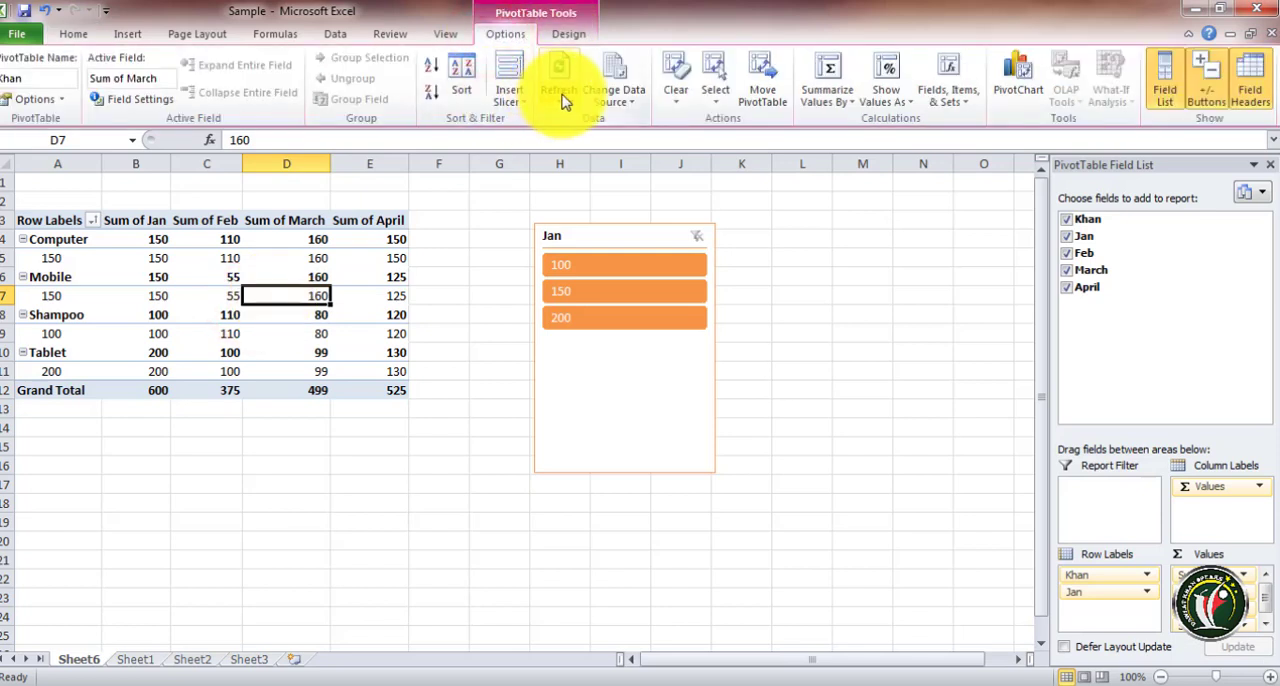
pyautogui.click(24, 238)
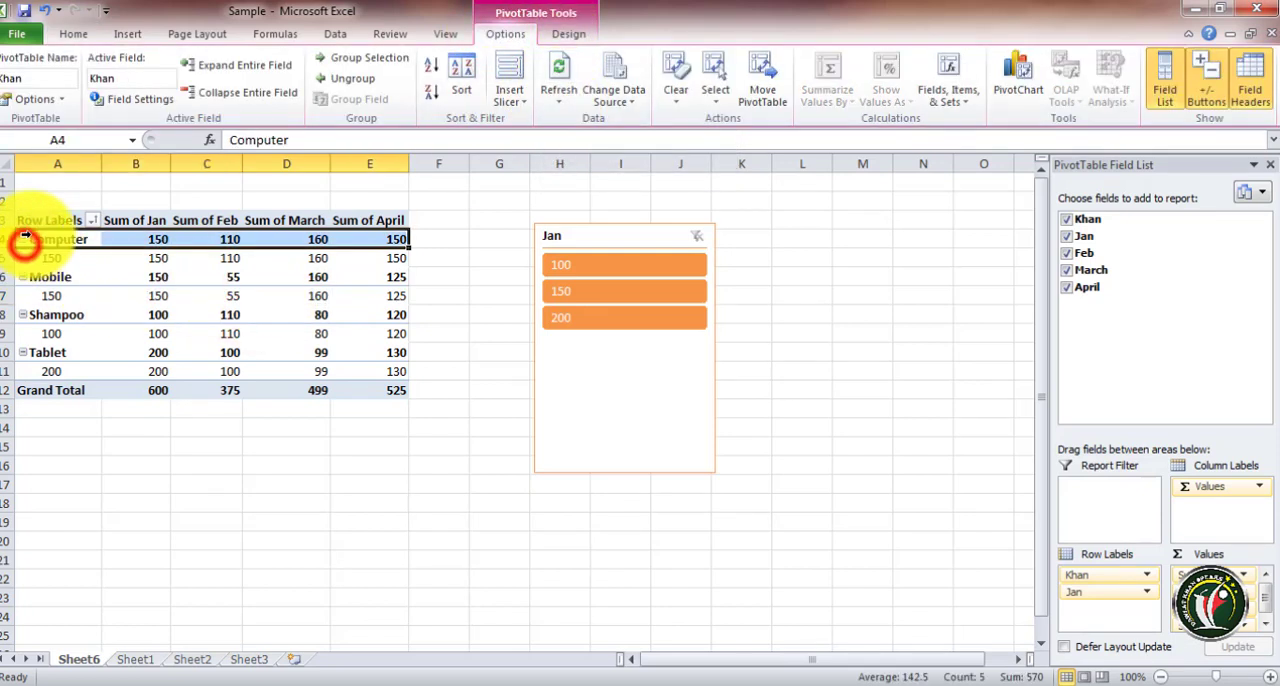
pyautogui.click(160, 323)
# Change Shampoo's Jan value on Sheet1 to 200, return to Sheet6 and refresh the PivotTable
pyautogui.click(135, 659)
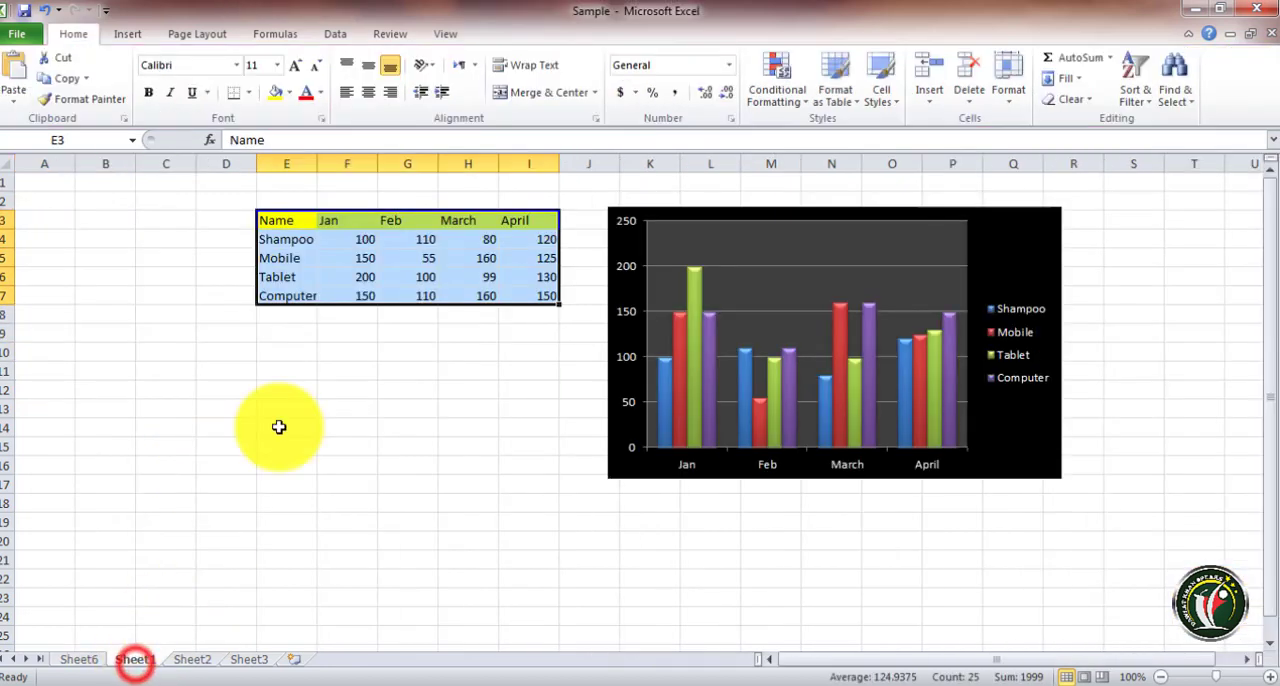
pyautogui.click(350, 277)
pyautogui.click(365, 239)
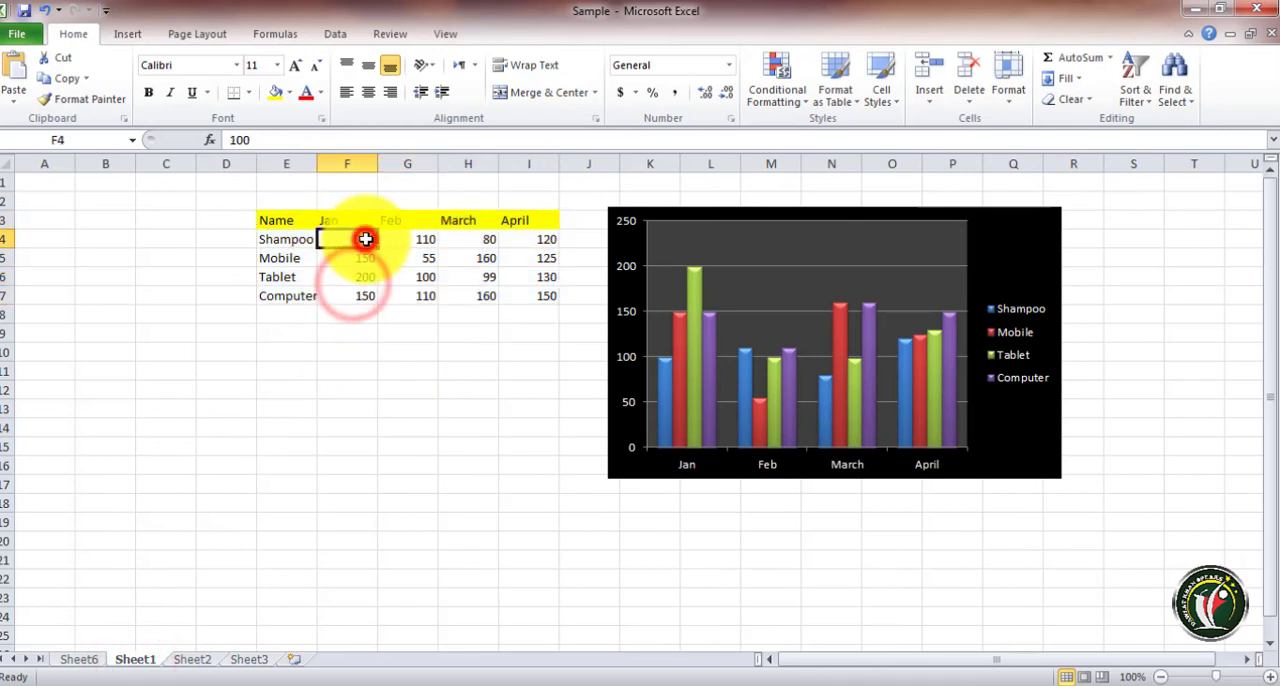
pyautogui.write('2')
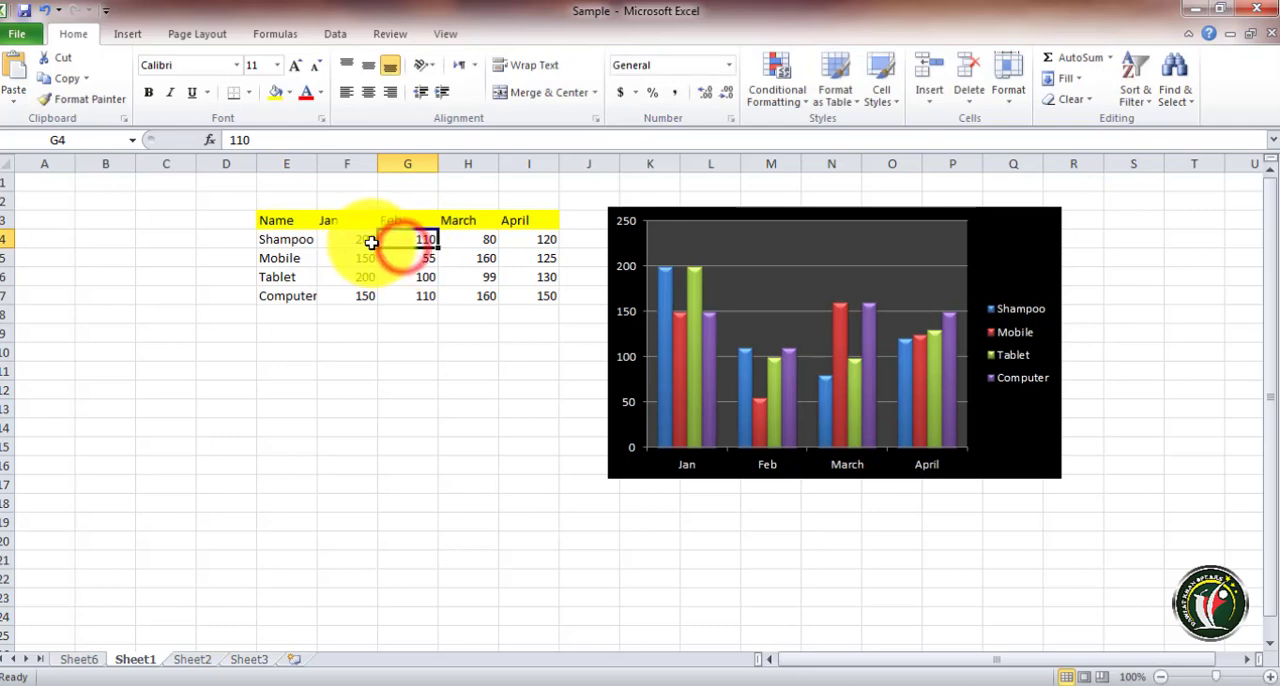
pyautogui.click(78, 659)
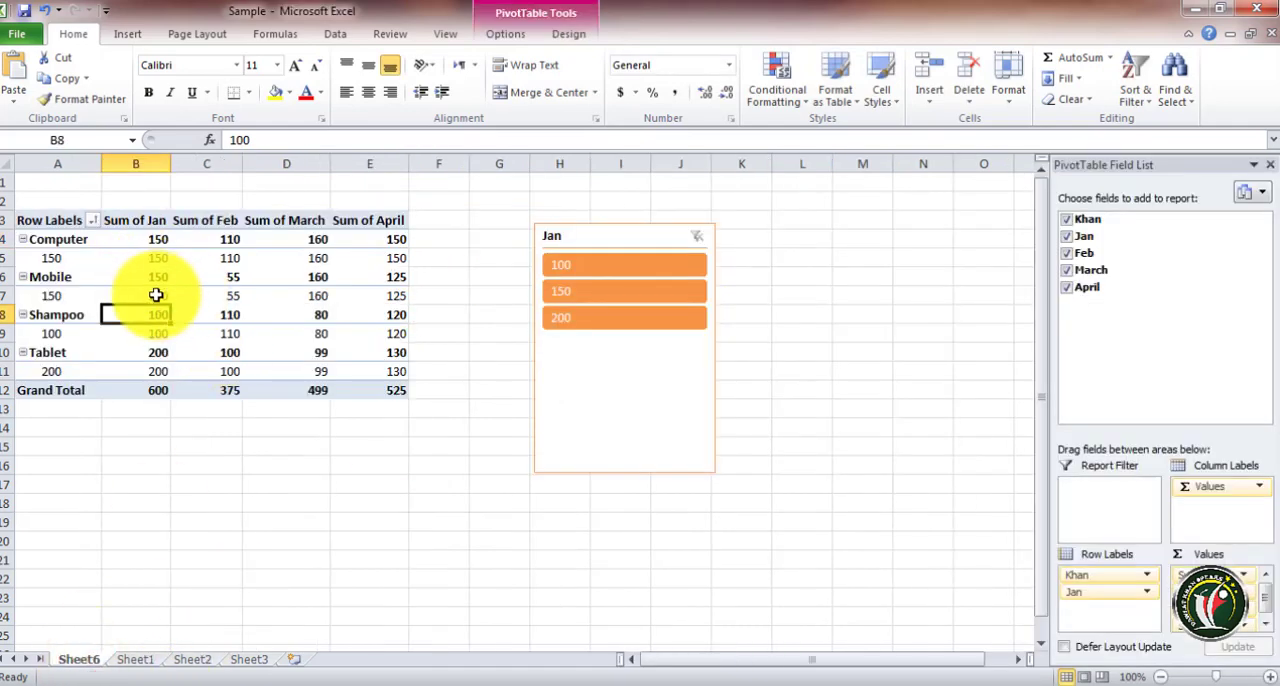
pyautogui.click(498, 32)
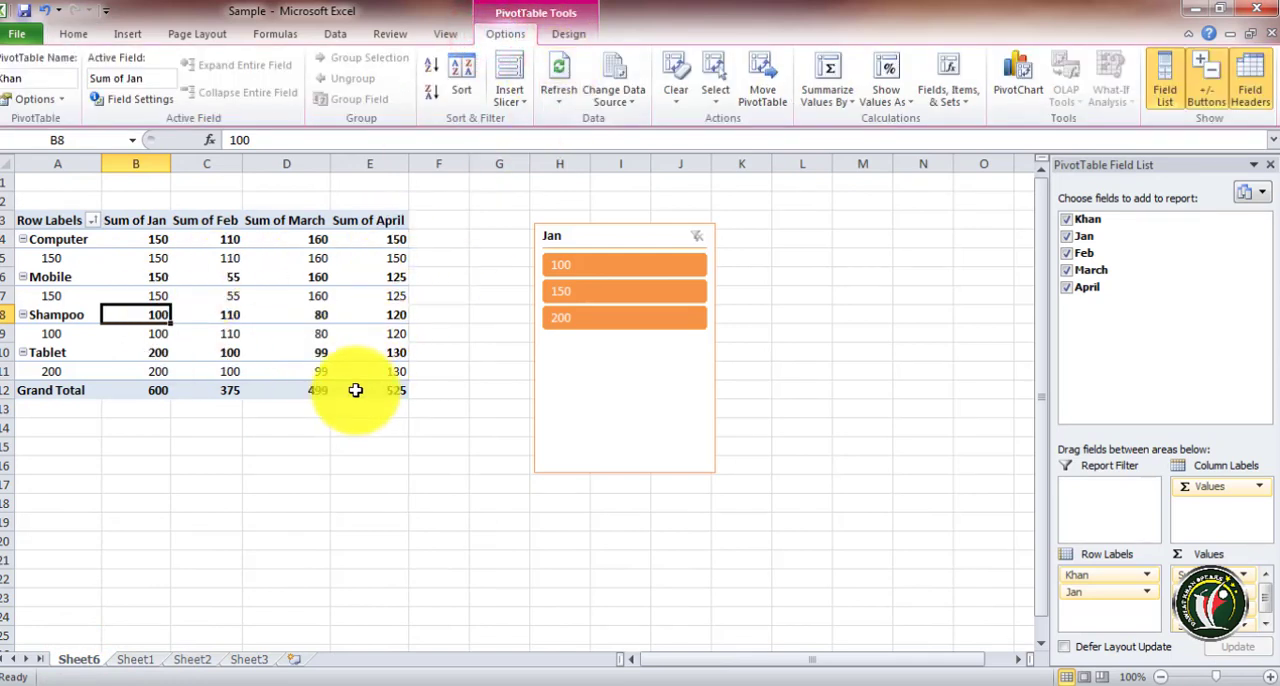
pyautogui.click(568, 72)
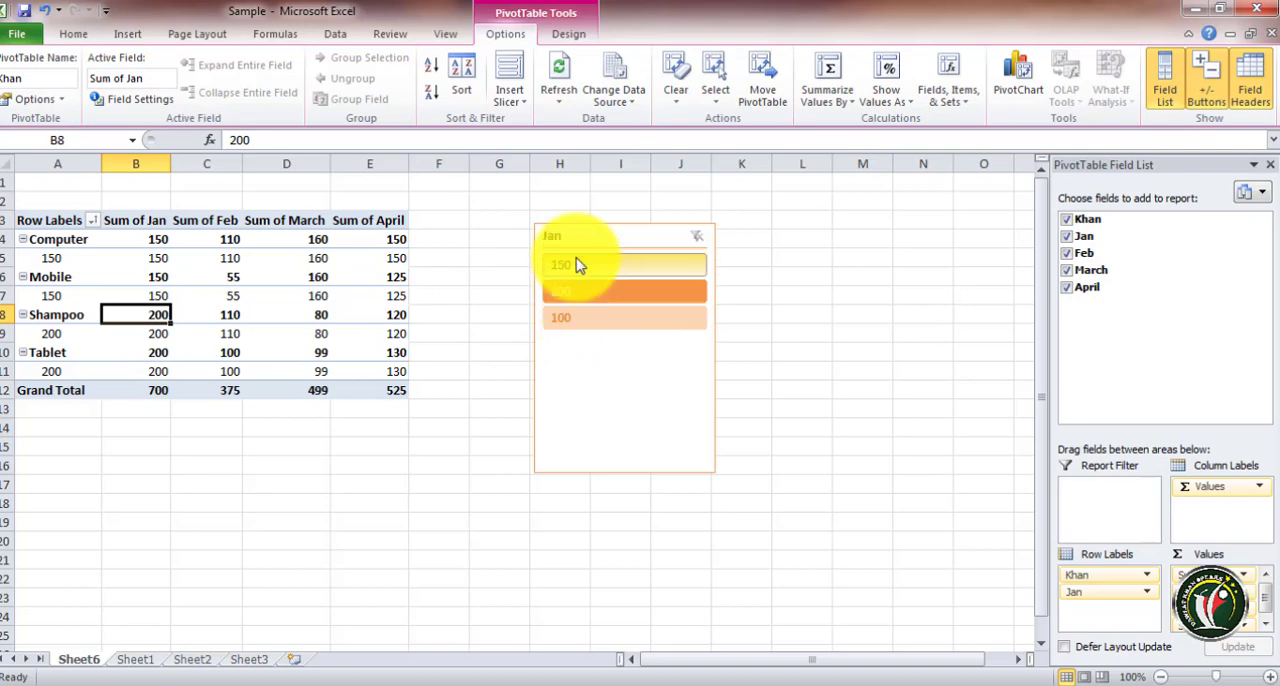
# Open the Change PivotTable Data Source dialog to review the source range, then cancel it
pyautogui.click(617, 82)
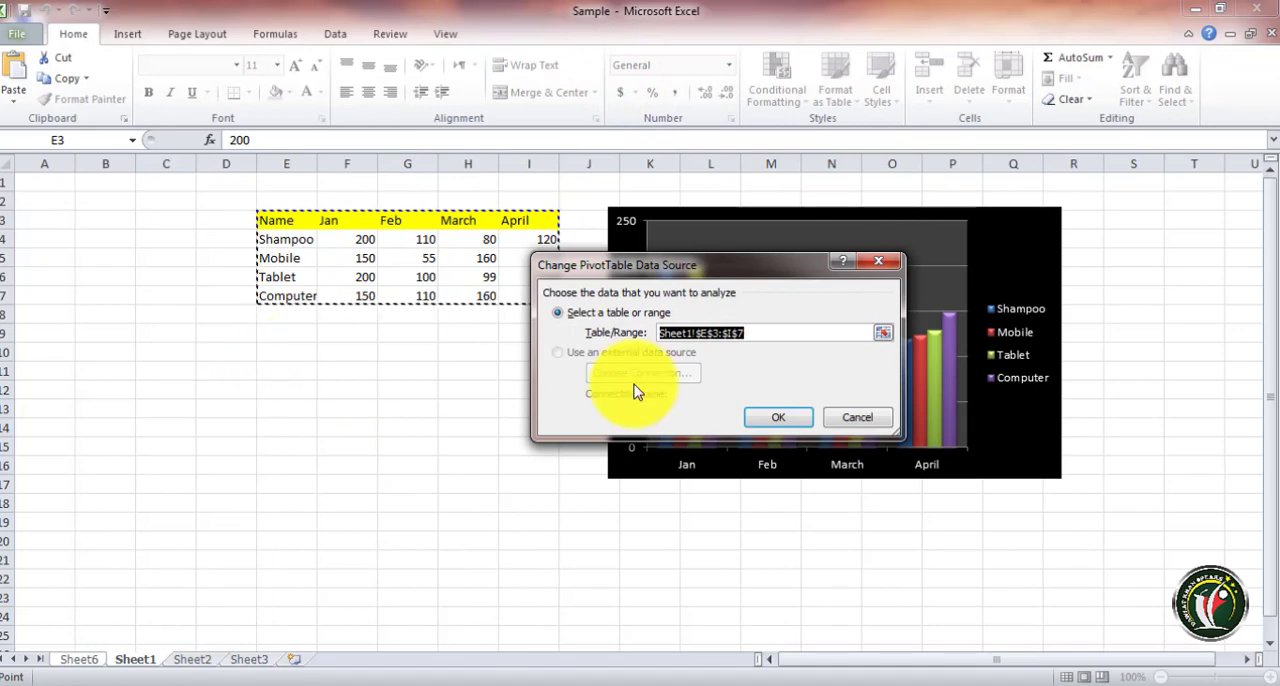
pyautogui.click(858, 418)
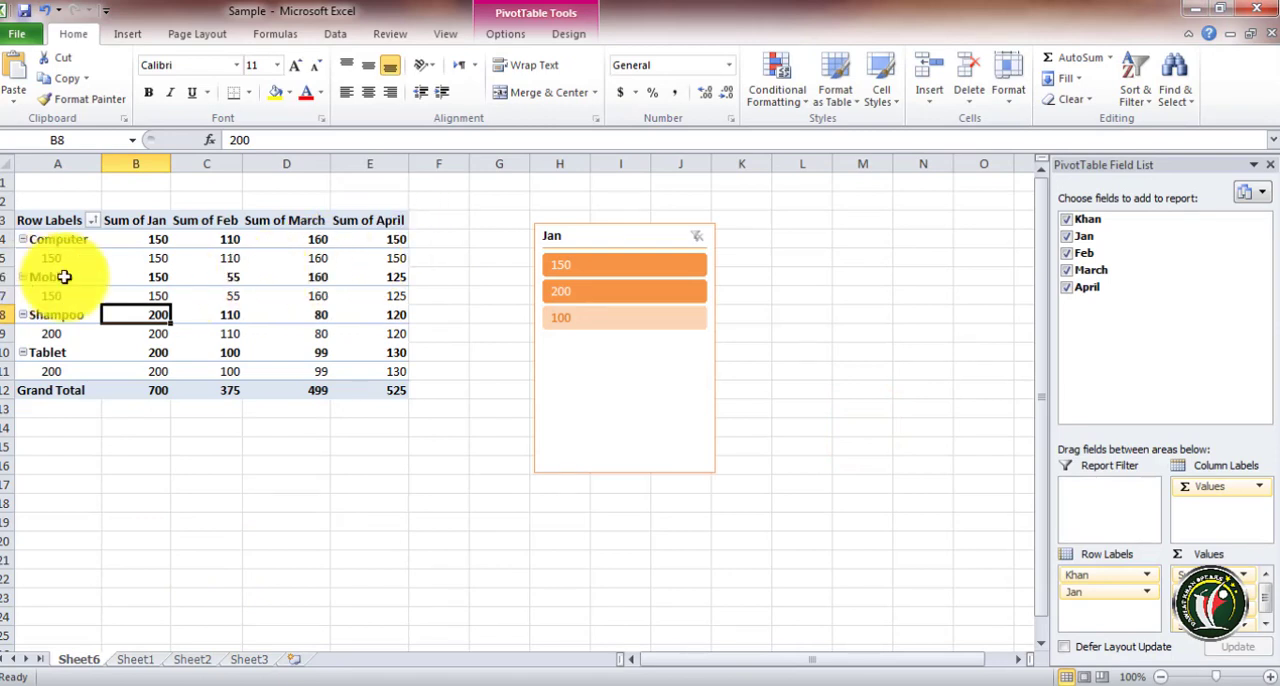
pyautogui.click(520, 30)
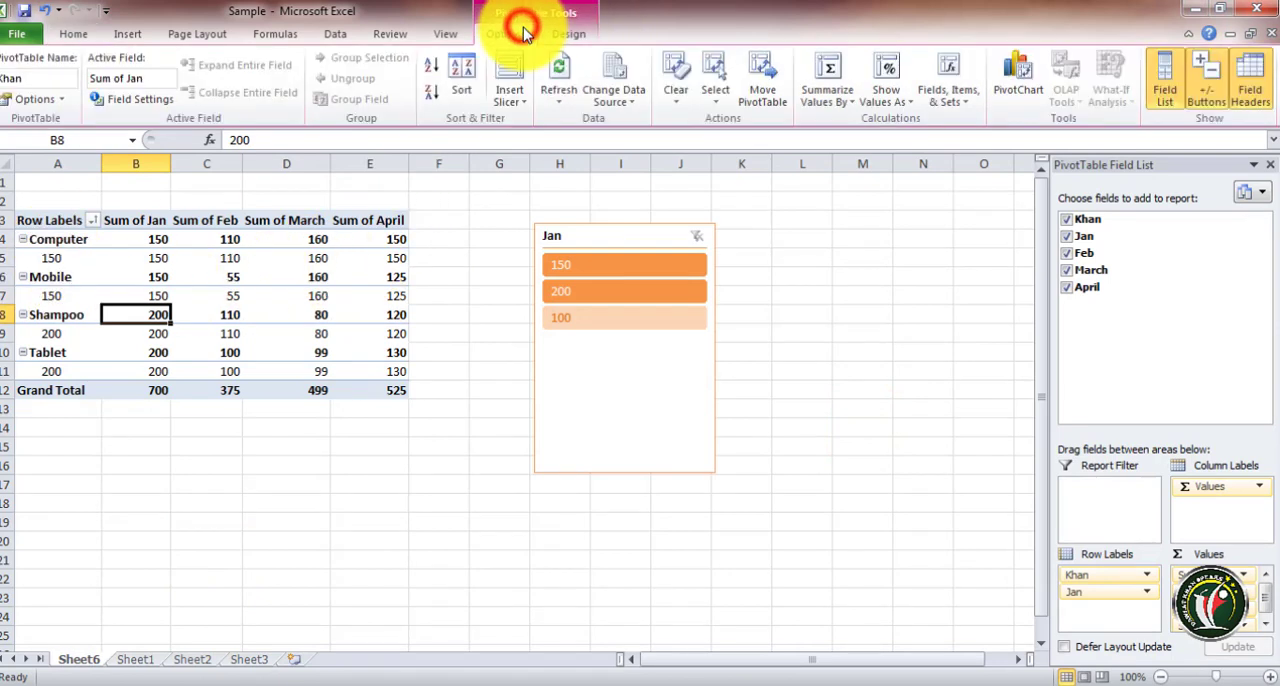
# Select the whole PivotTable and clear all of its fields
pyautogui.click(28, 277)
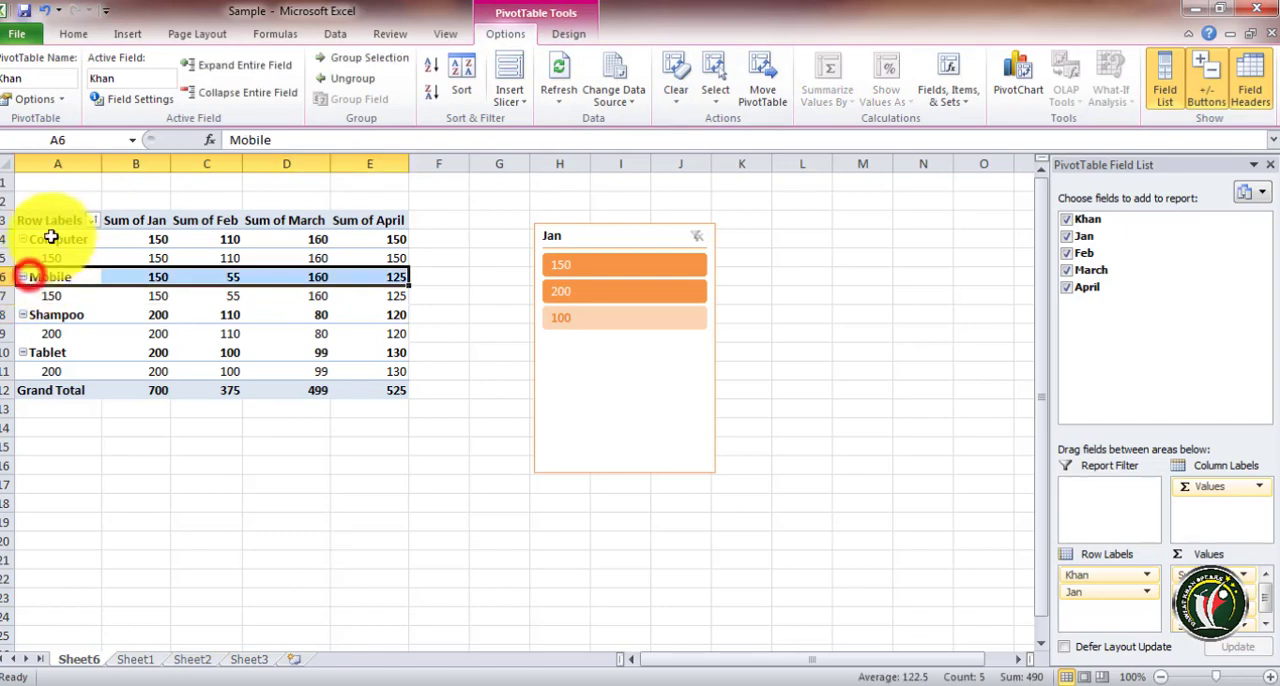
pyautogui.moveTo(33, 226); pyautogui.dragTo(368, 386)
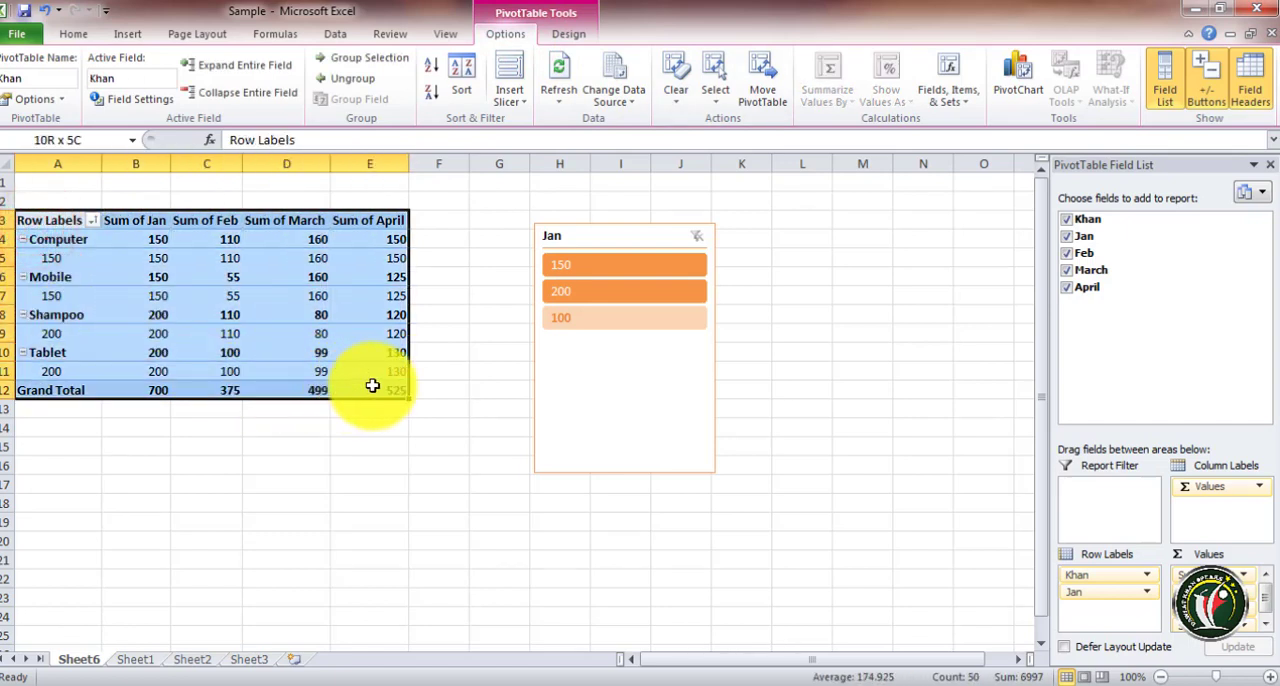
pyautogui.click(675, 85)
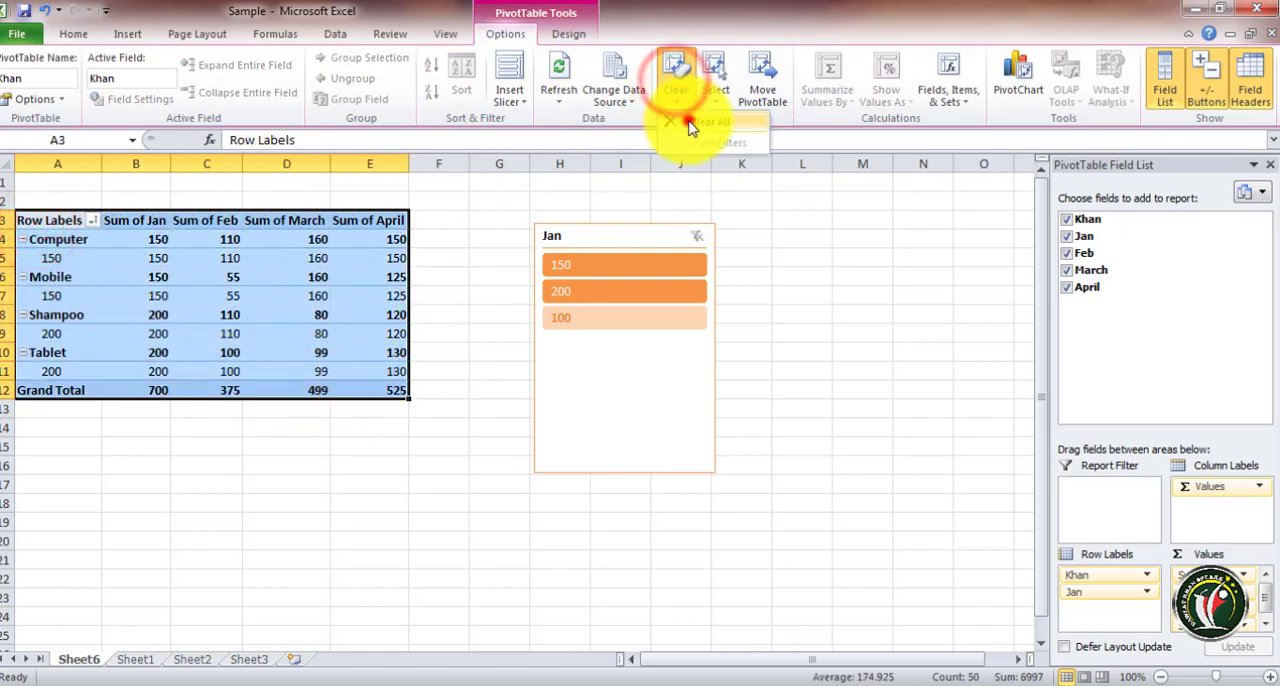
pyautogui.click(690, 124)
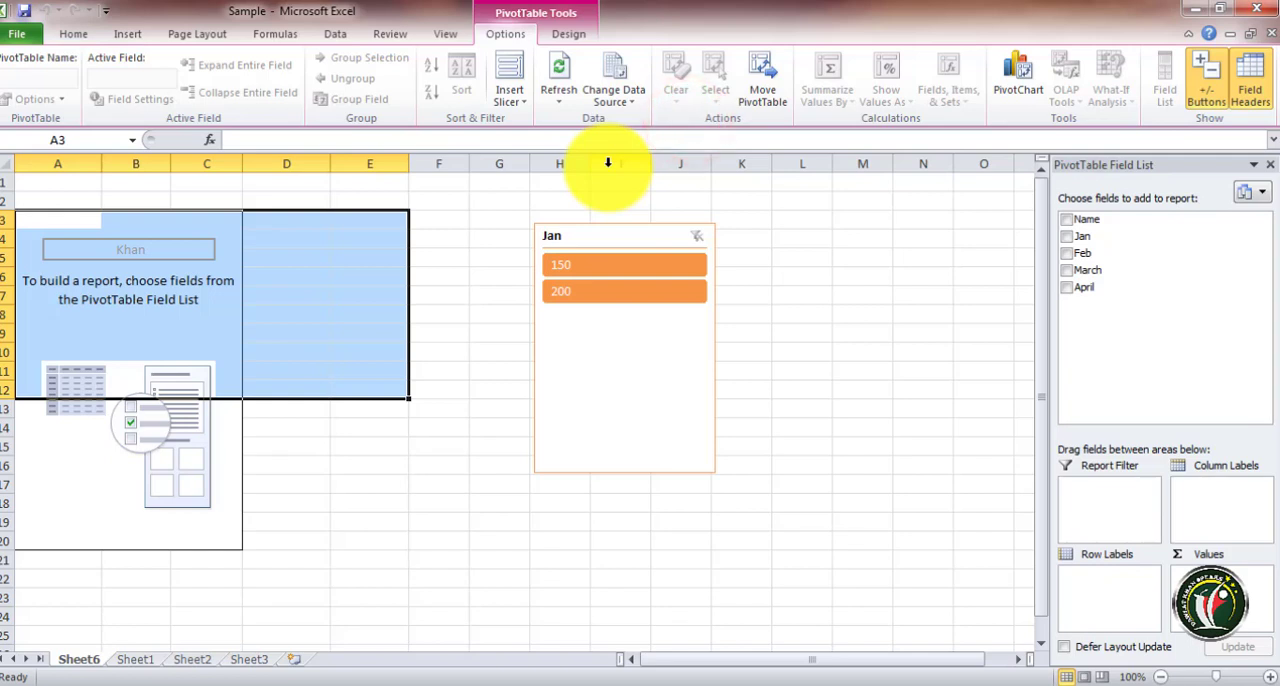
# Re-add the Feb, Jan, Name, March and April fields to the PivotTable
pyautogui.click(1066, 253)
pyautogui.click(1066, 236)
pyautogui.click(1067, 220)
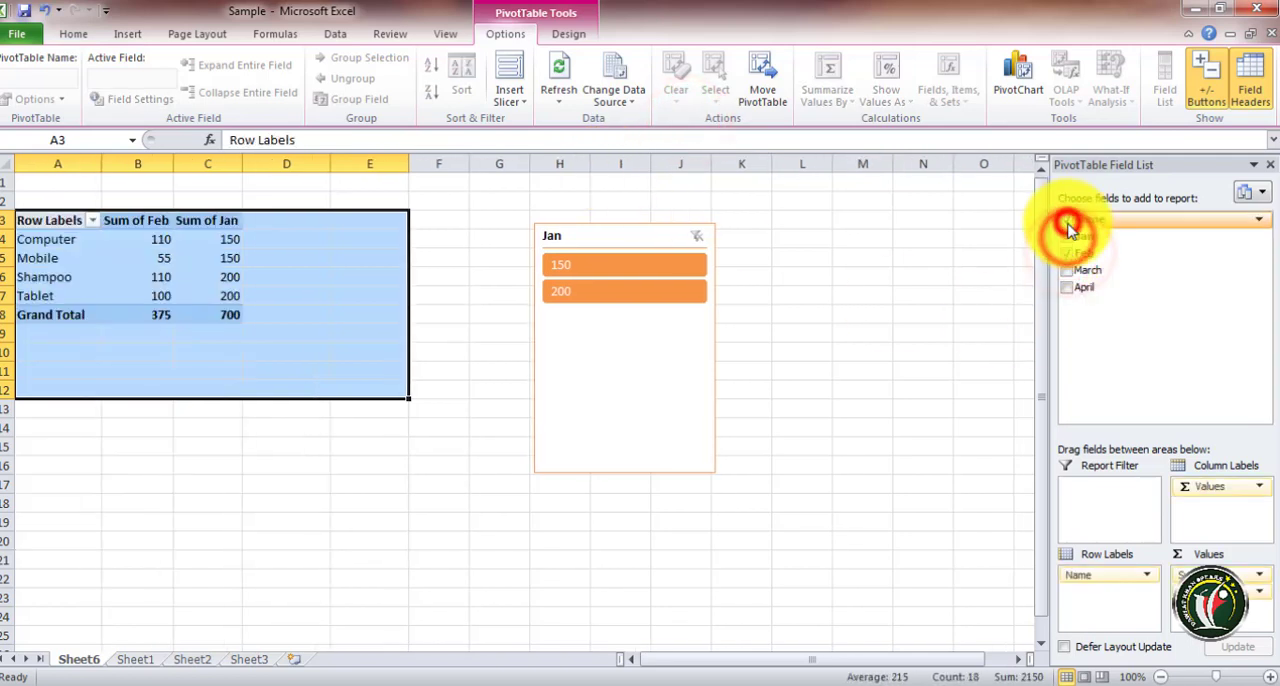
pyautogui.click(1066, 270)
pyautogui.click(1068, 288)
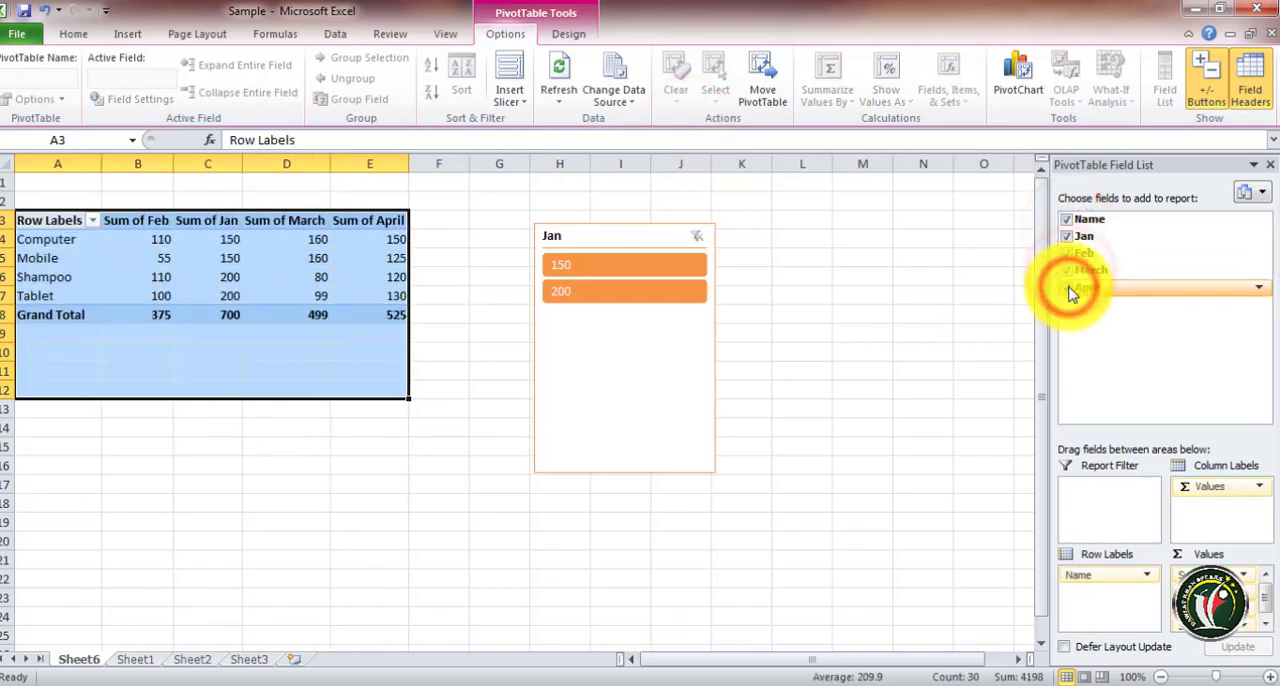
# Select the entire PivotTable through the PivotTable Select options
pyautogui.click(258, 272)
pyautogui.click(52, 238)
pyautogui.moveTo(34, 222); pyautogui.dragTo(336, 310)
pyautogui.click(336, 310)
pyautogui.click(712, 95)
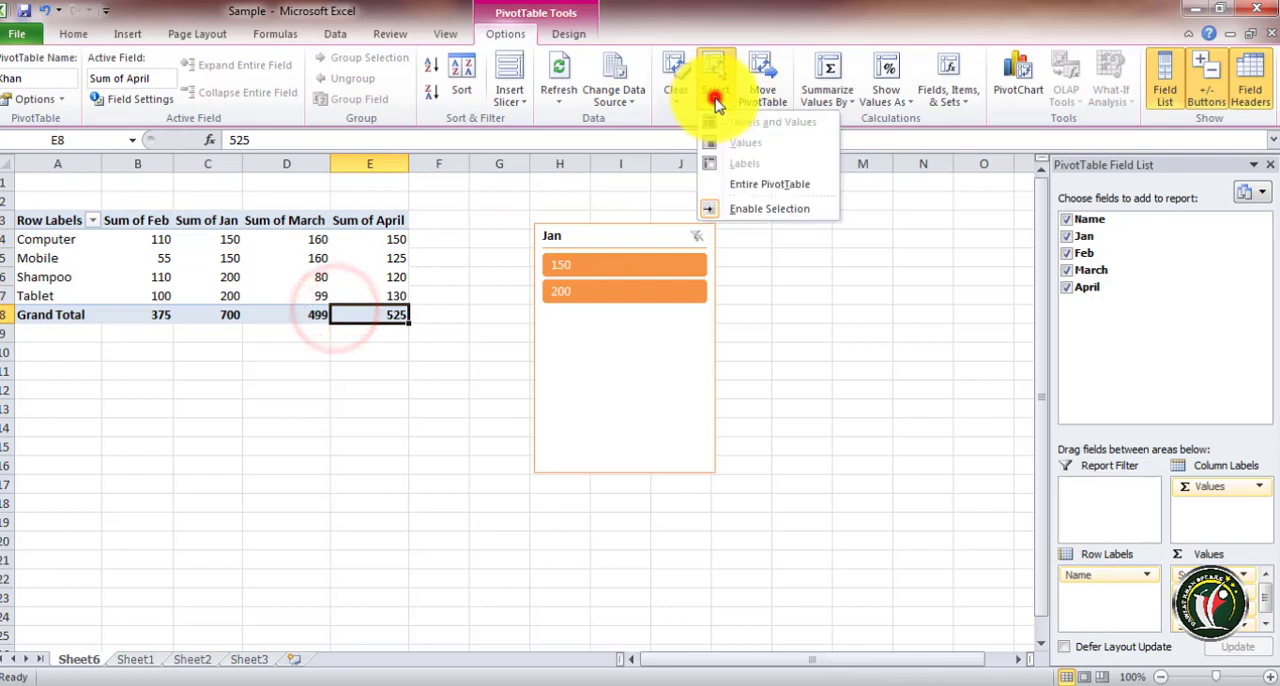
pyautogui.click(188, 200)
pyautogui.click(151, 238)
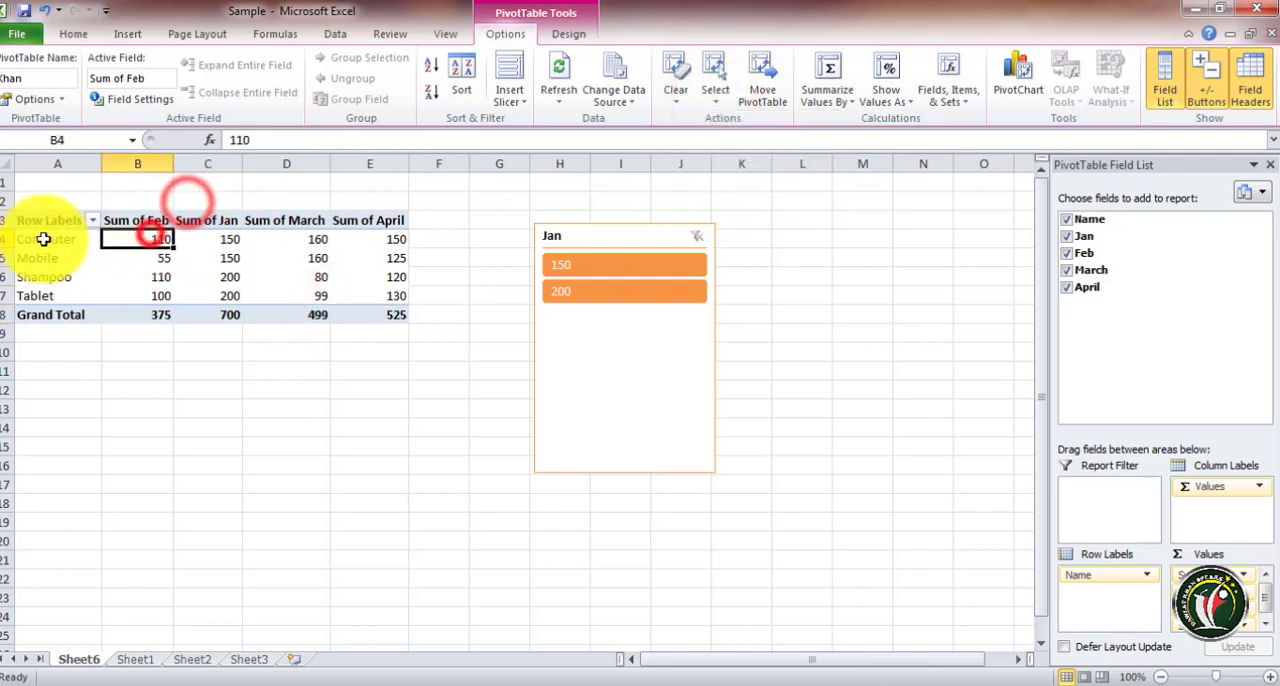
pyautogui.click(29, 225)
pyautogui.click(712, 94)
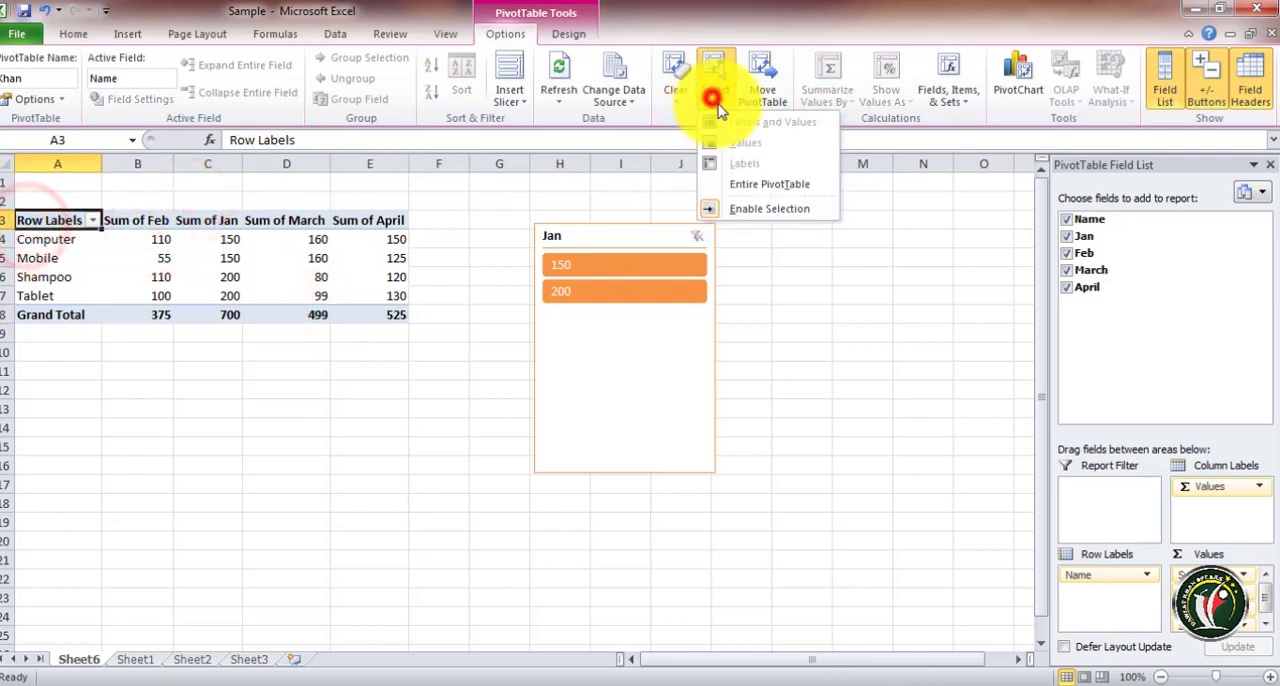
pyautogui.click(757, 188)
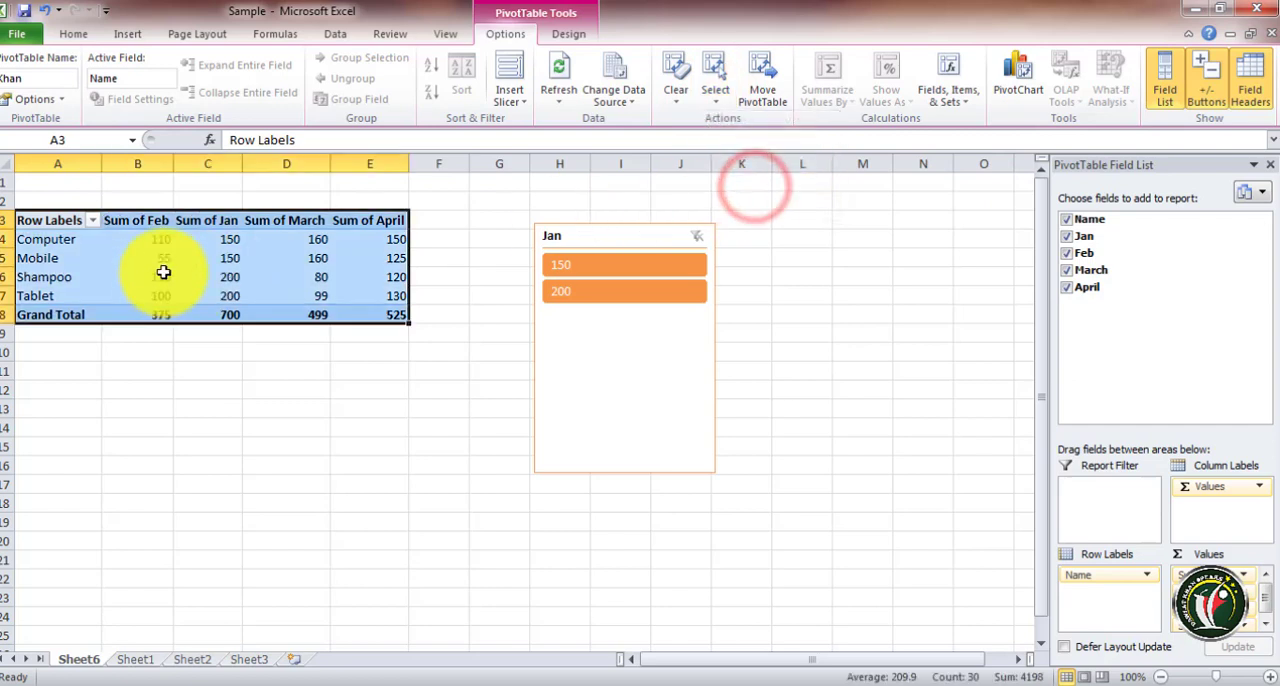
pyautogui.click(195, 276)
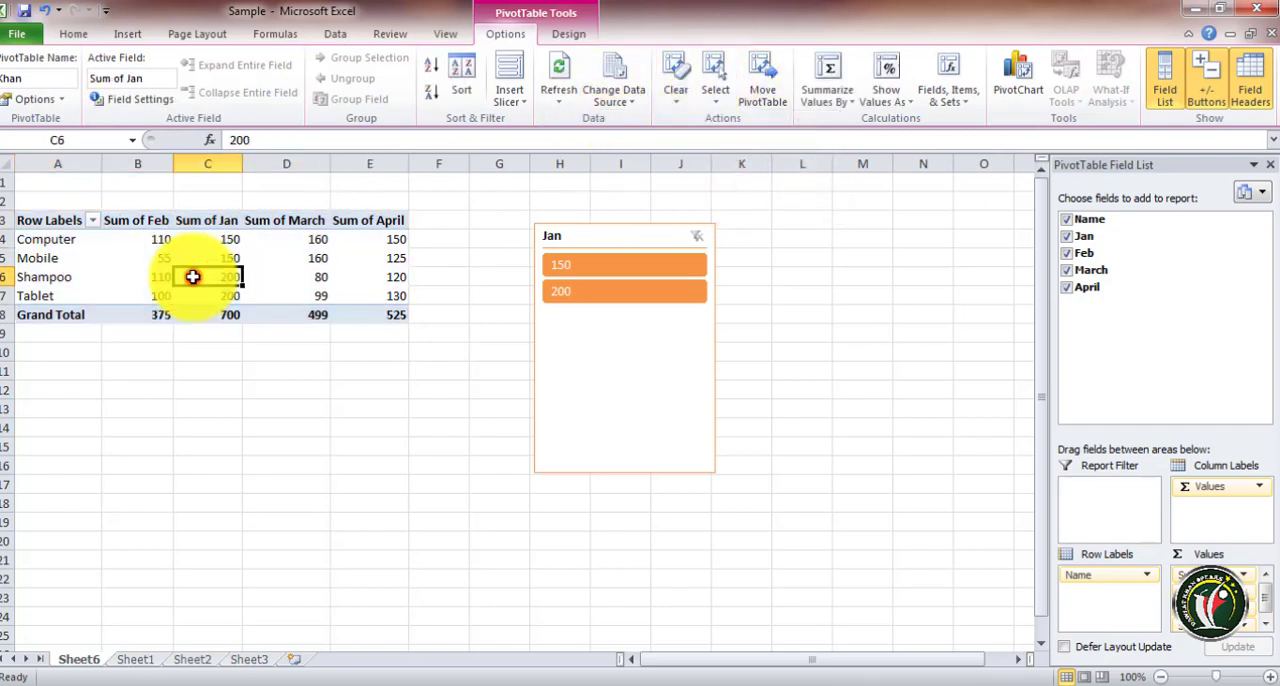
# Select the PivotTable range, open the Move PivotTable dialog and cancel it
pyautogui.moveTo(65, 225); pyautogui.dragTo(343, 288)
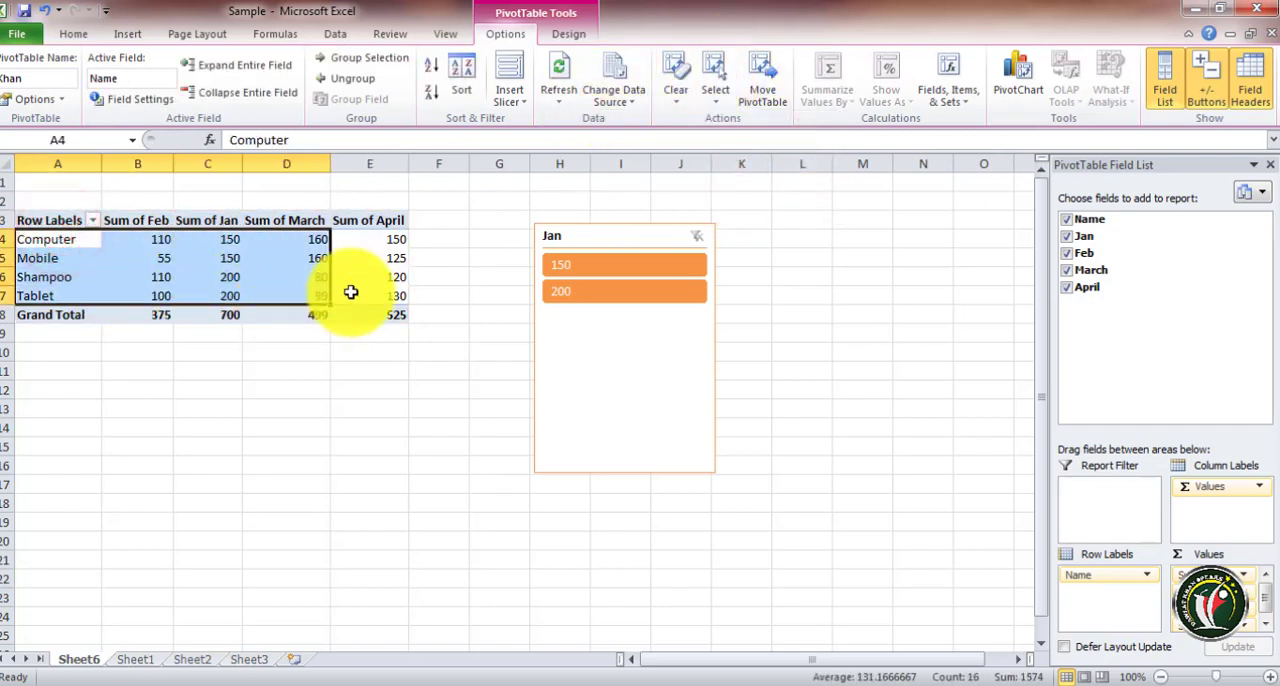
pyautogui.click(378, 292)
pyautogui.moveTo(35, 220); pyautogui.dragTo(400, 309)
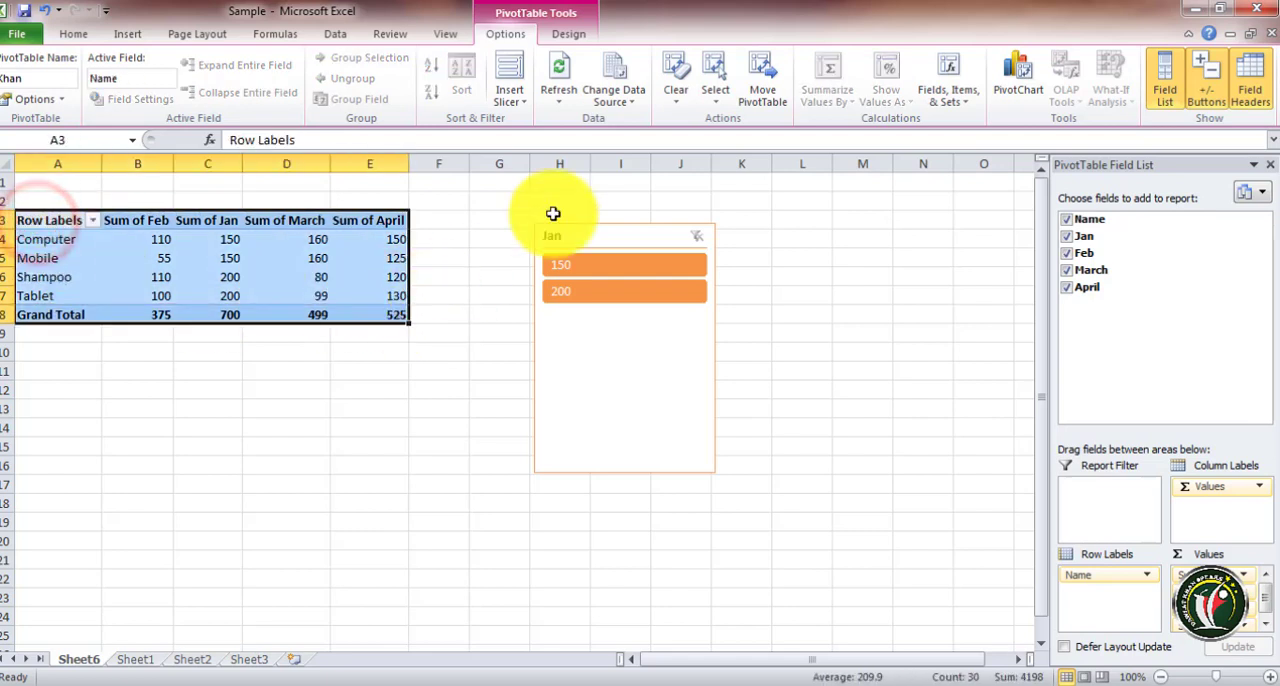
pyautogui.click(757, 100)
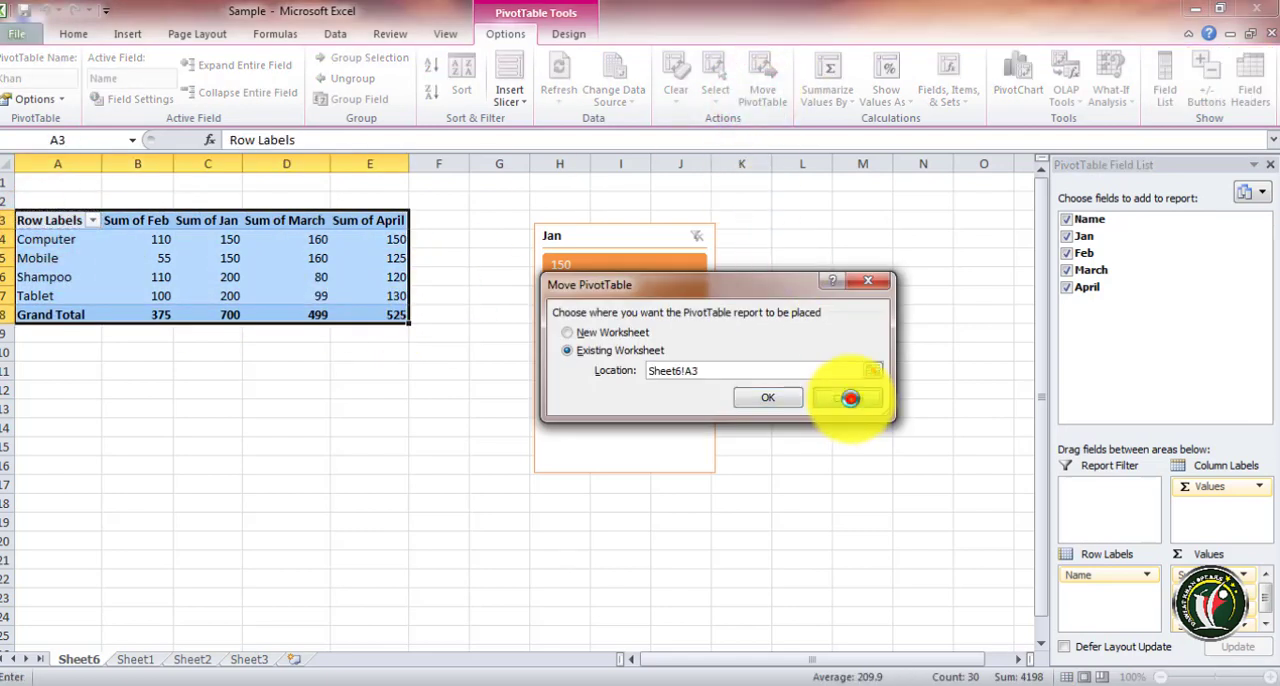
pyautogui.click(849, 396)
pyautogui.click(712, 90)
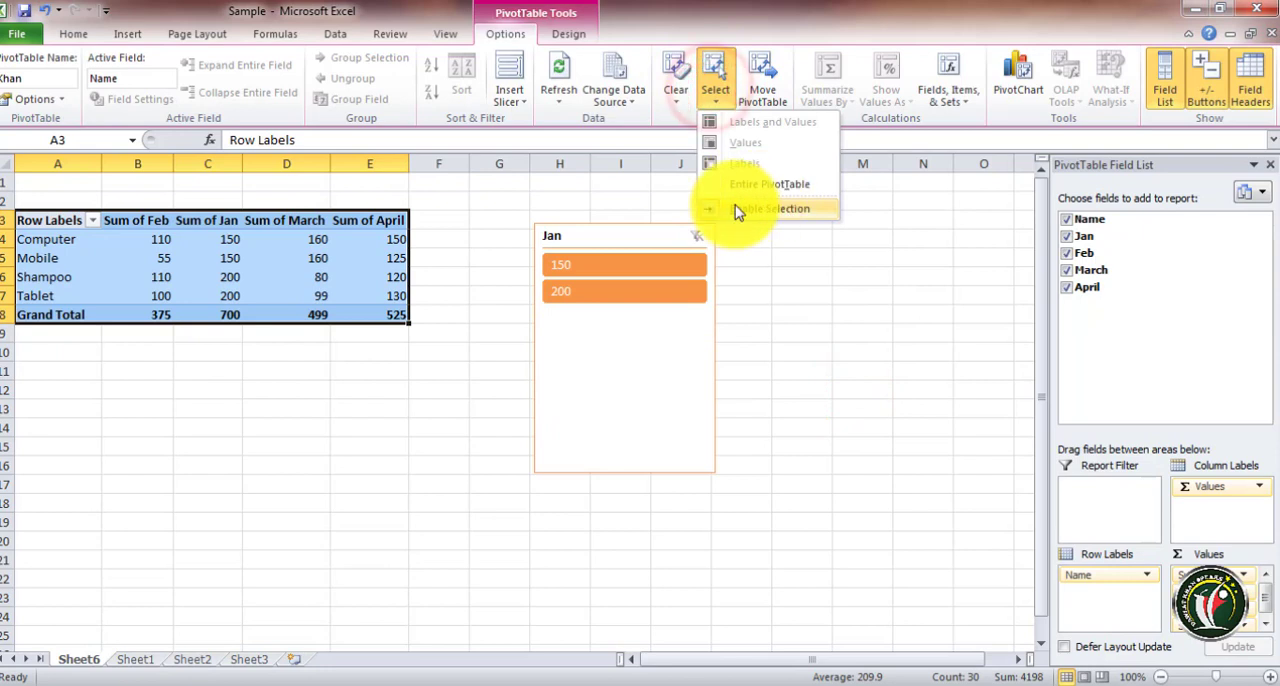
pyautogui.click(171, 271)
pyautogui.click(86, 236)
pyautogui.click(62, 222)
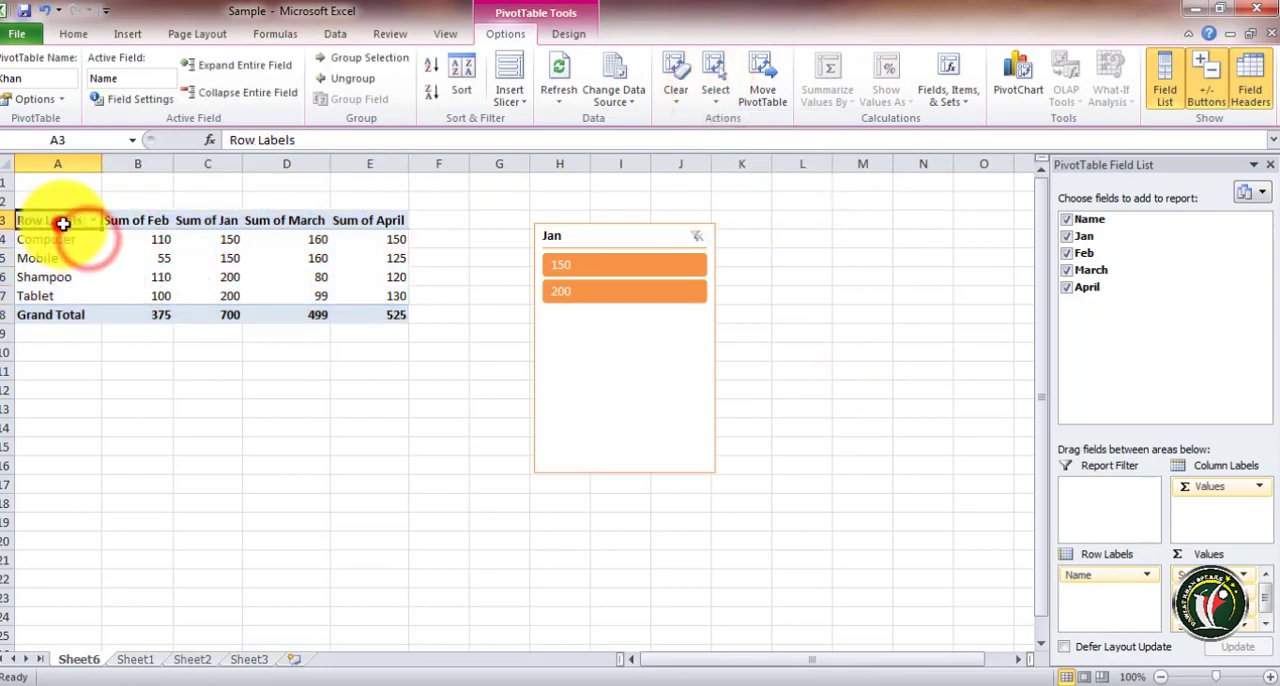
# Try the PivotTable selection options: select the entire PivotTable, then only its values, then only its labels
pyautogui.click(723, 91)
pyautogui.click(736, 180)
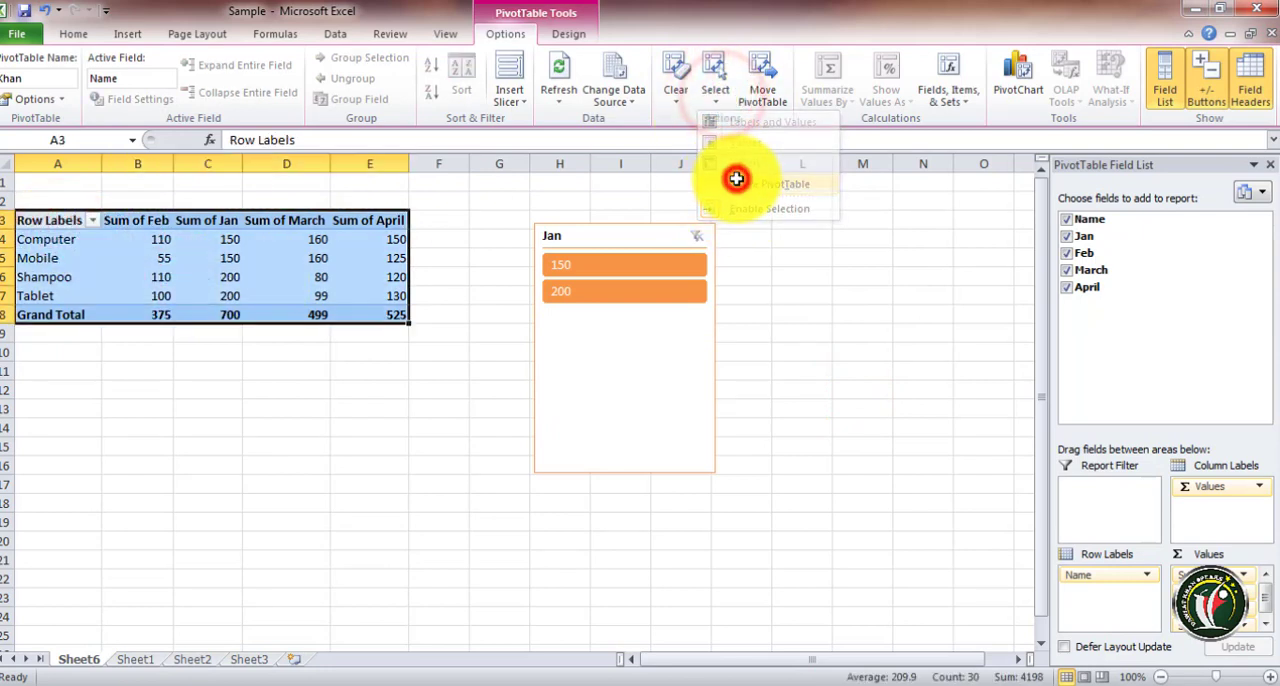
pyautogui.click(718, 92)
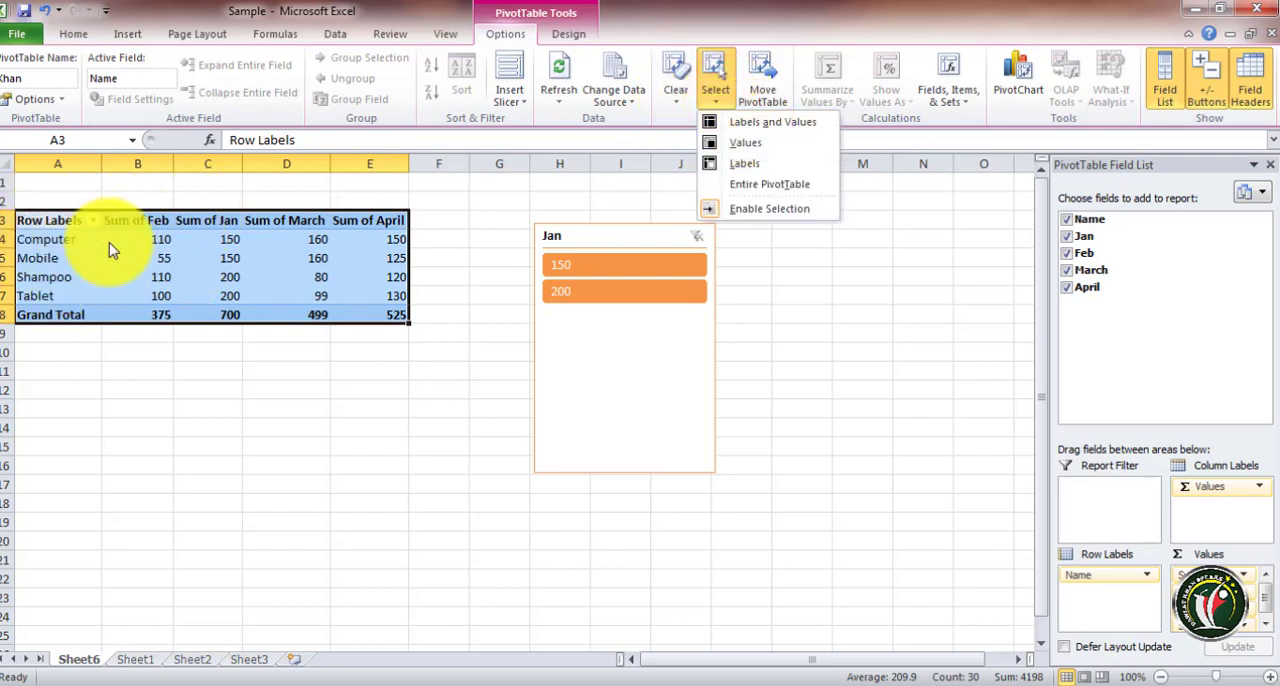
pyautogui.moveTo(112, 250)
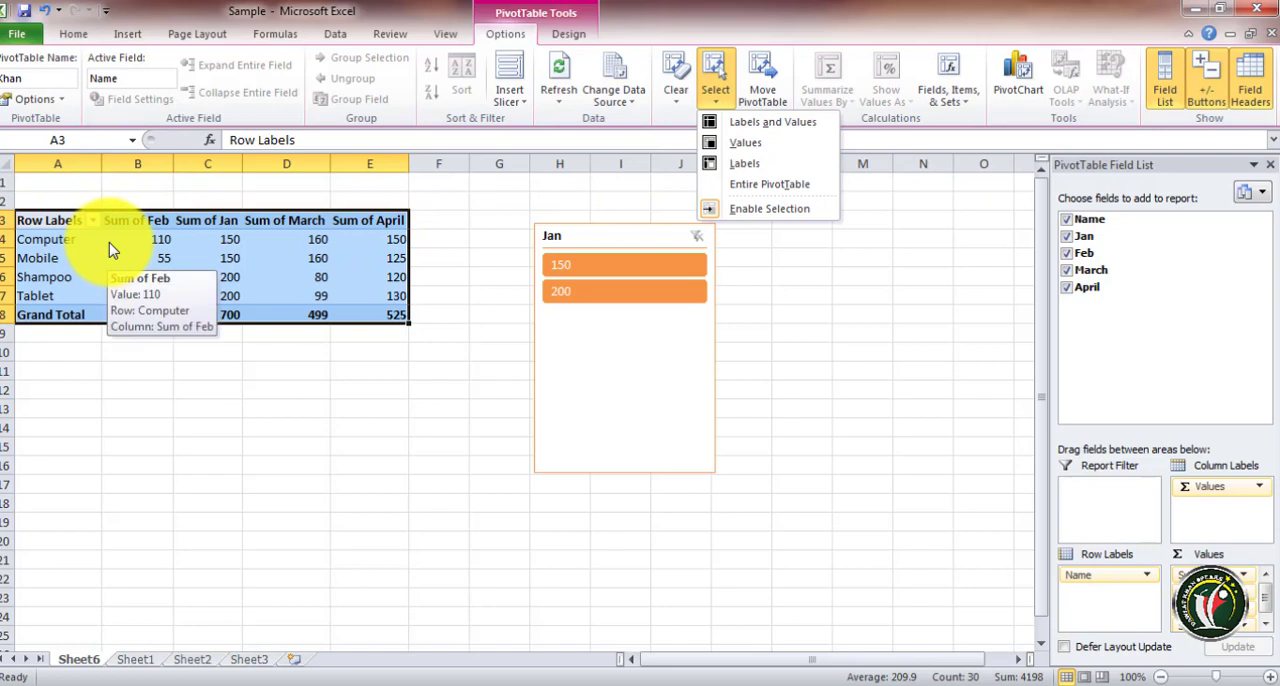
pyautogui.click(740, 145)
pyautogui.click(725, 103)
pyautogui.click(730, 165)
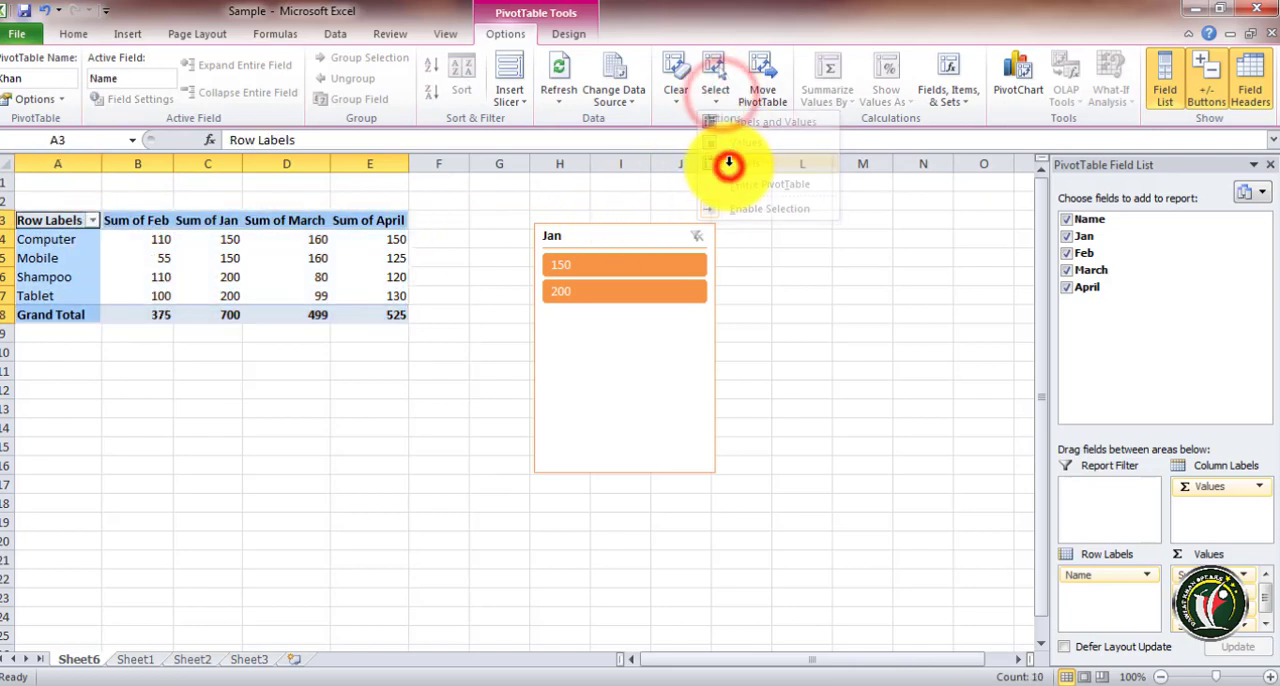
pyautogui.click(720, 100)
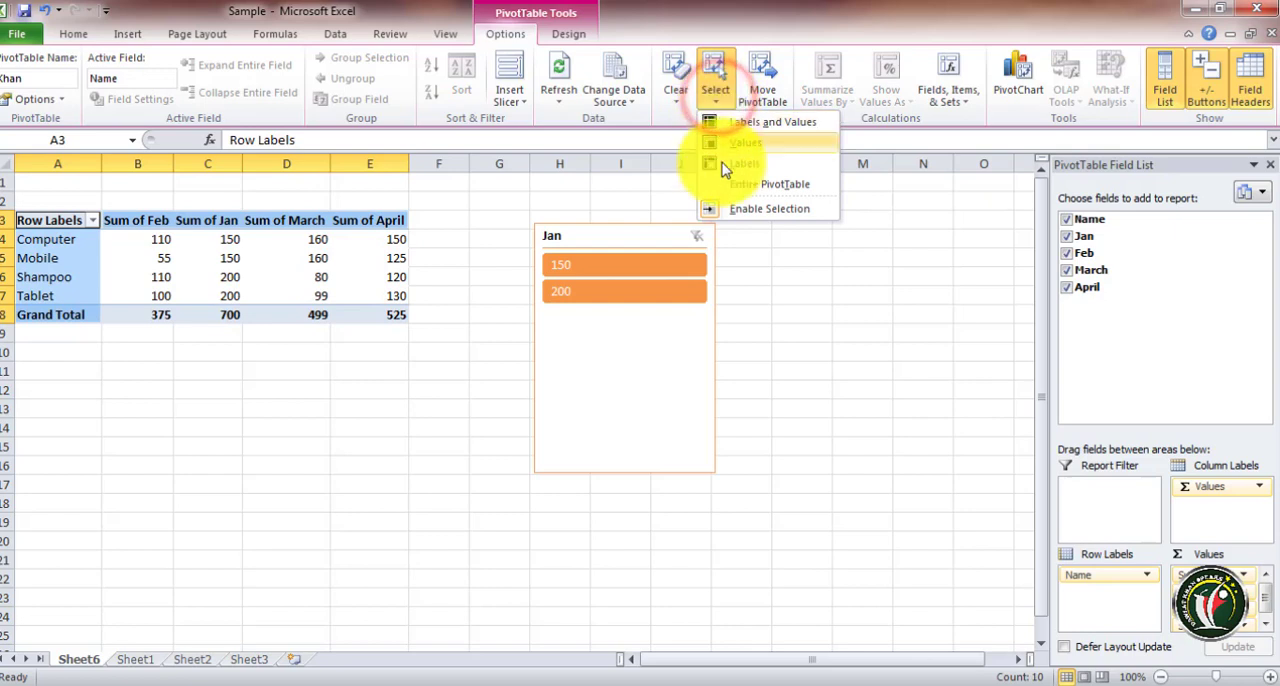
pyautogui.click(733, 184)
# Open Move PivotTable from a value cell and confirm the existing location Sheet6!$A$3
pyautogui.click(207, 258)
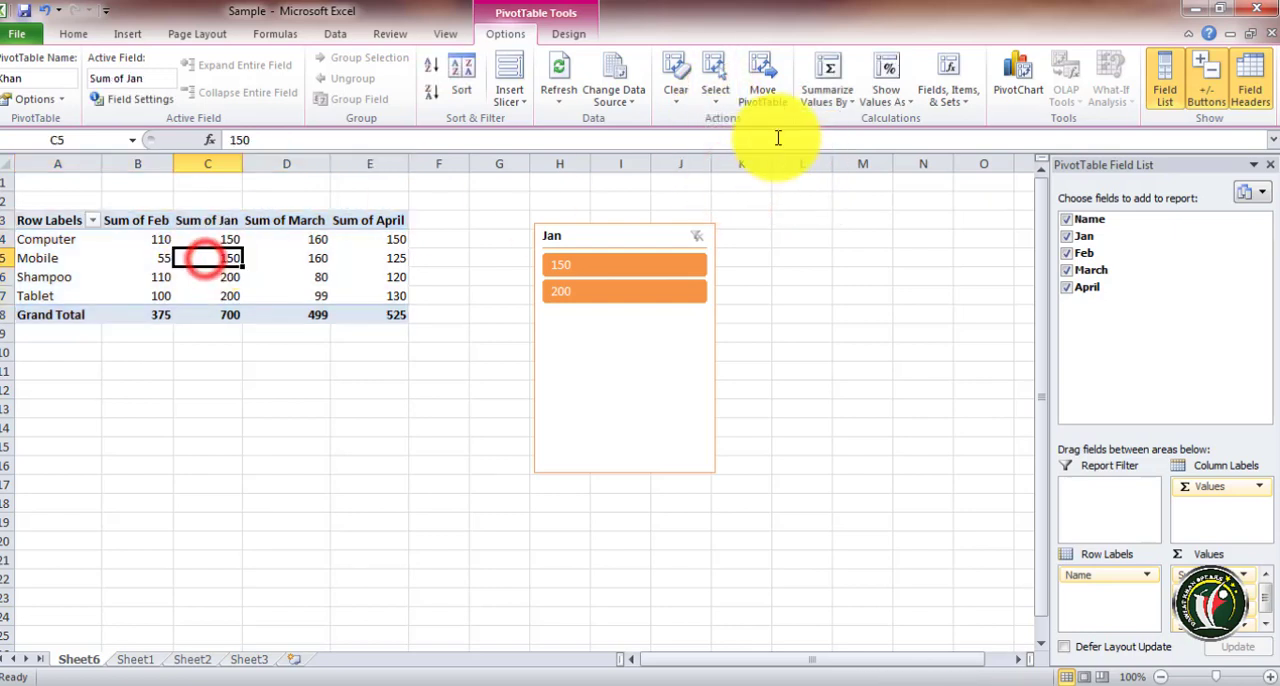
pyautogui.click(764, 78)
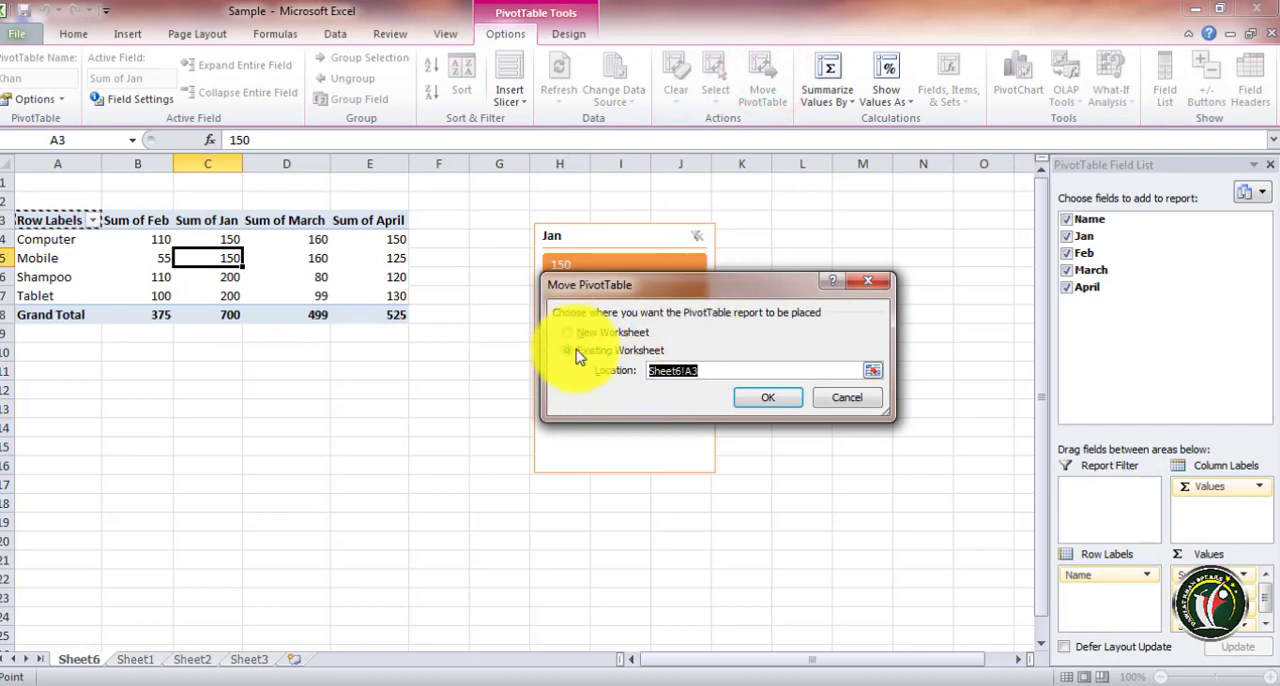
pyautogui.click(767, 400)
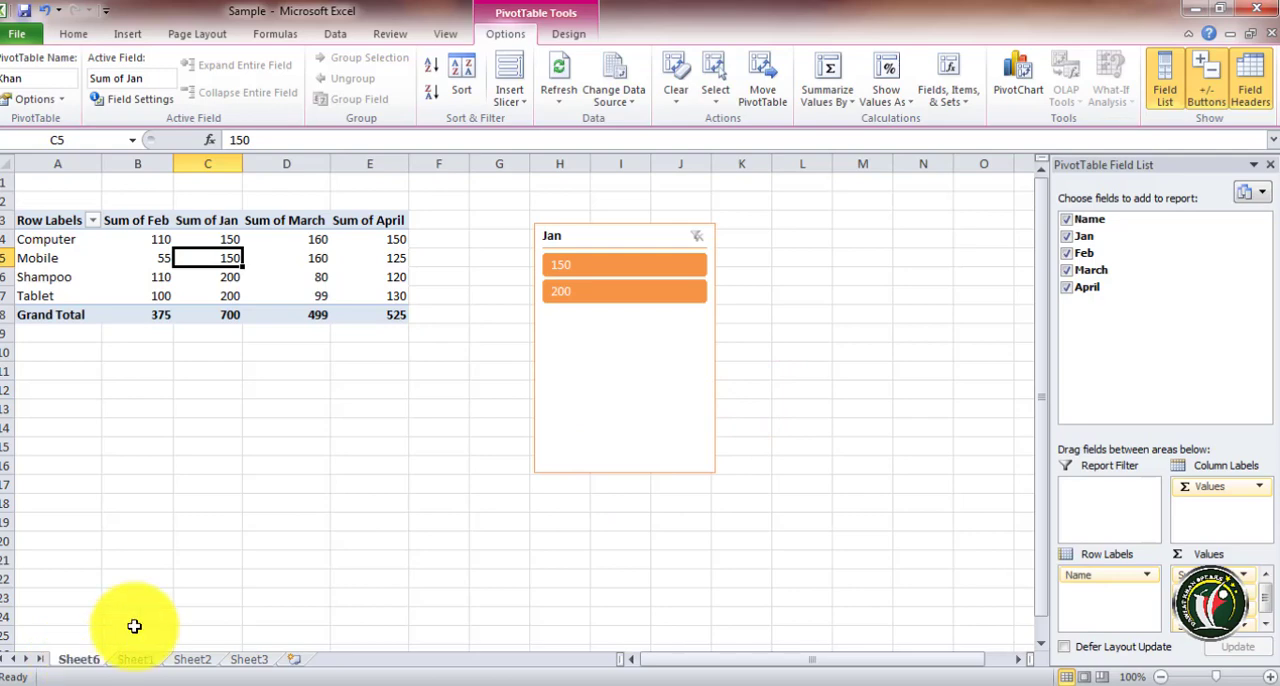
# Undo the last field addition to the PivotTable and select the PivotTable range A3:D8
pyautogui.hotkey('ctrl', 'z')
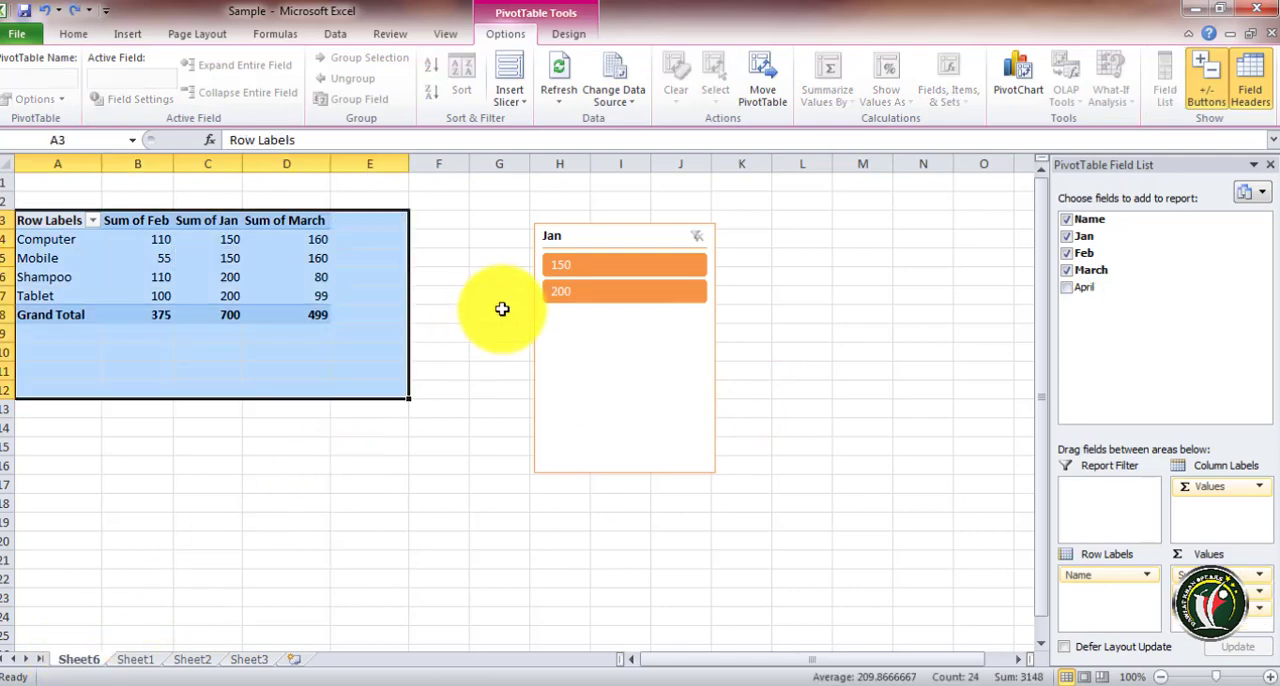
pyautogui.click(178, 348)
pyautogui.moveTo(48, 226); pyautogui.dragTo(280, 312)
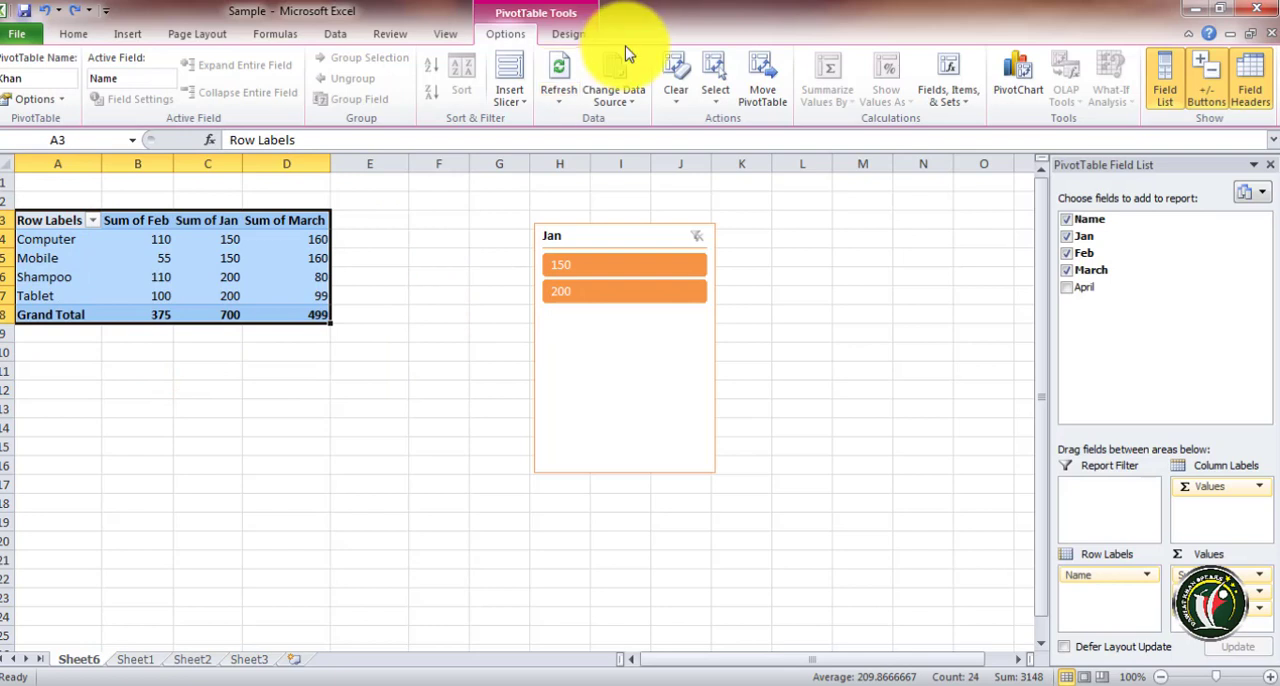
pyautogui.click(566, 36)
pyautogui.click(502, 34)
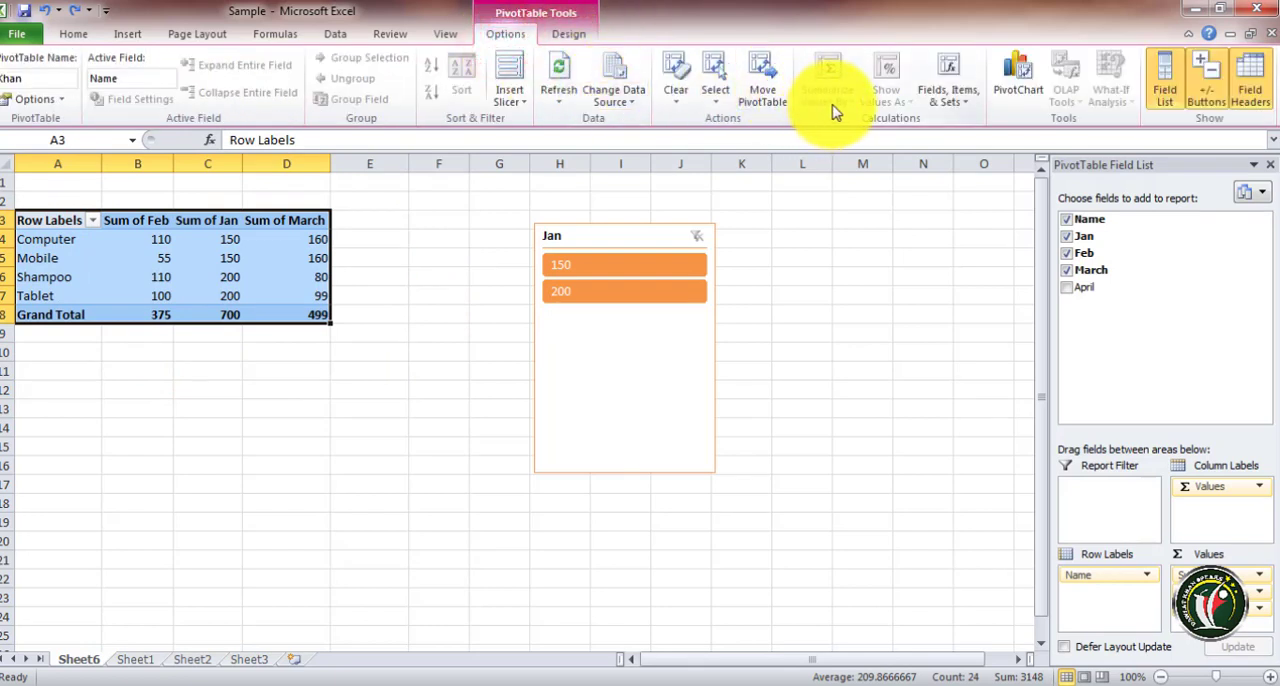
# Select the Sum of Feb values and switch their summary function through Count, Average and Max, then back to Sum
pyautogui.click(201, 300)
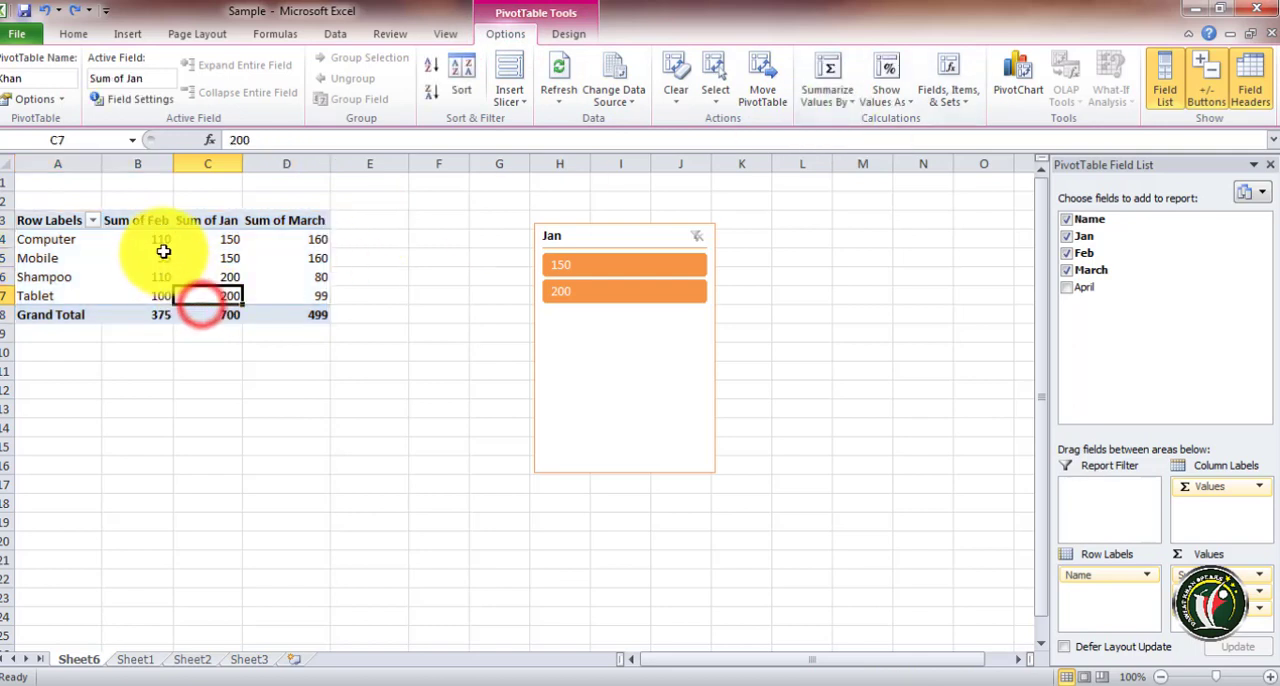
pyautogui.moveTo(158, 244); pyautogui.dragTo(148, 317)
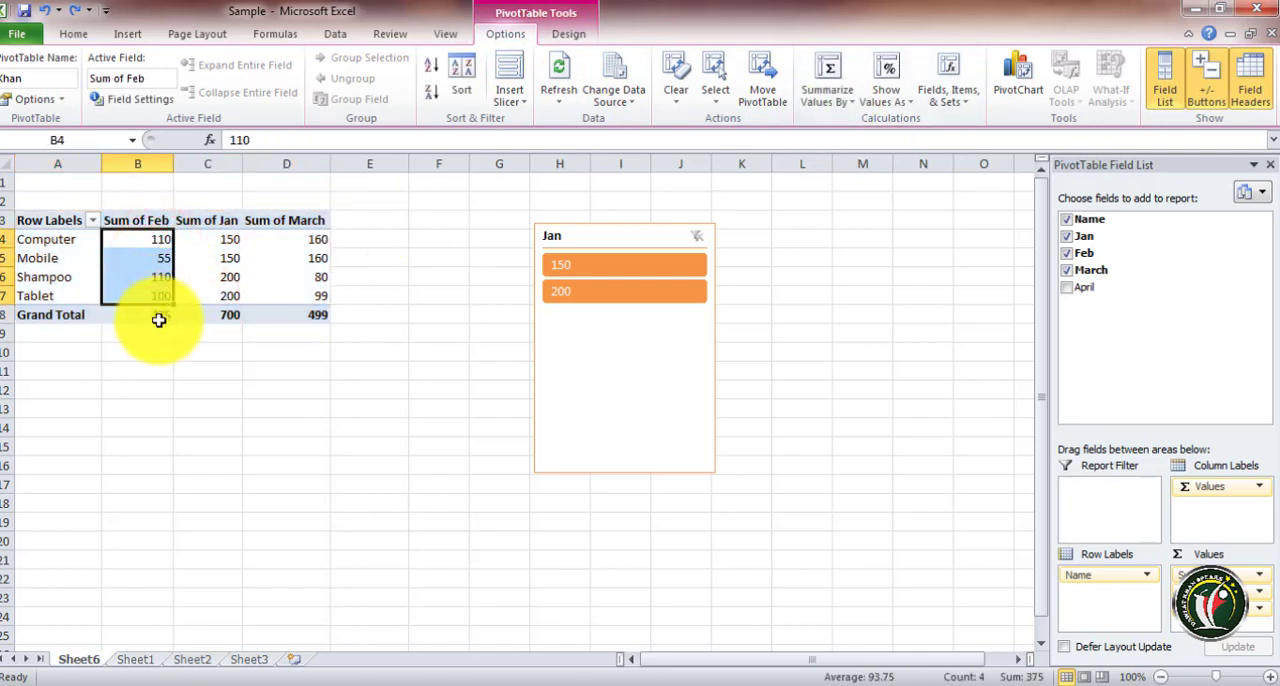
pyautogui.click(827, 92)
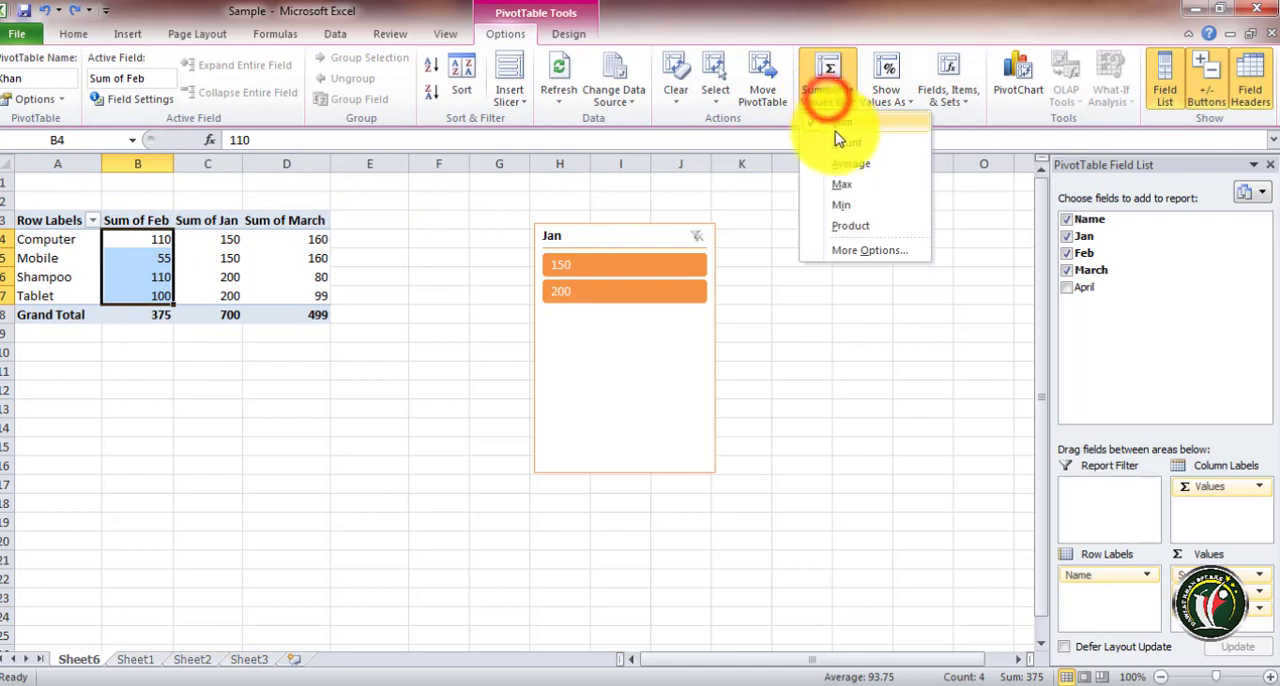
pyautogui.click(837, 144)
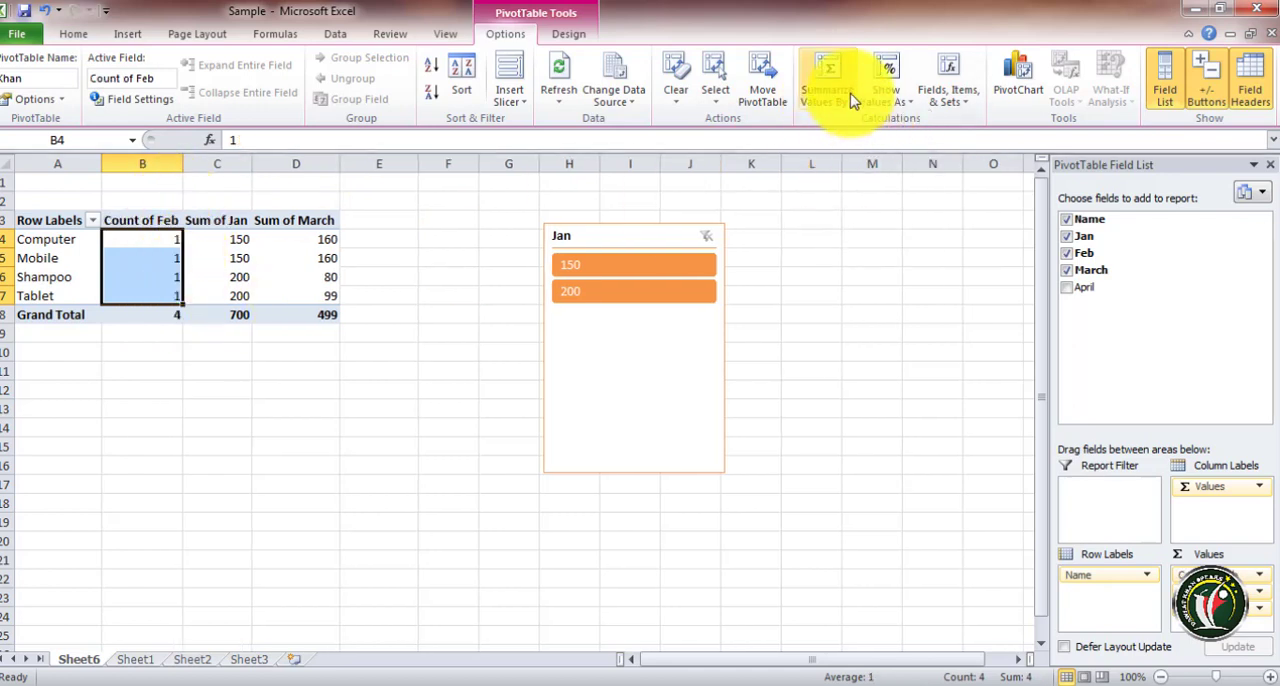
pyautogui.click(844, 93)
pyautogui.click(851, 168)
pyautogui.click(840, 88)
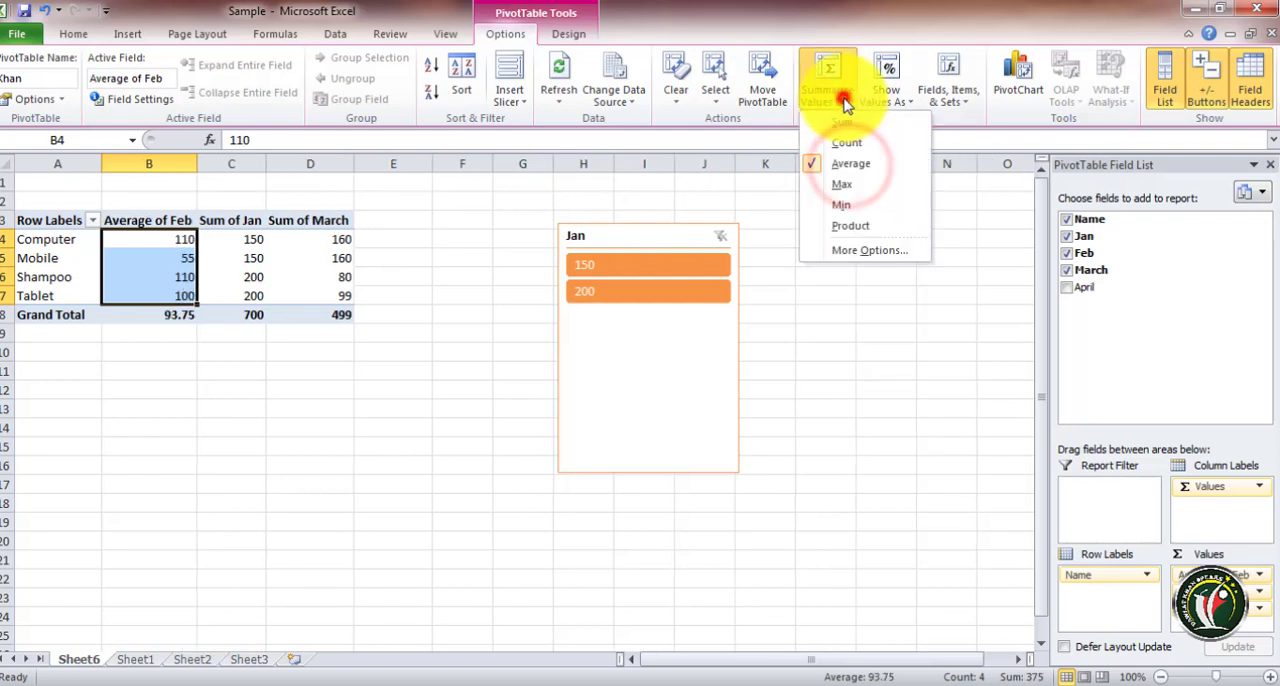
pyautogui.click(846, 187)
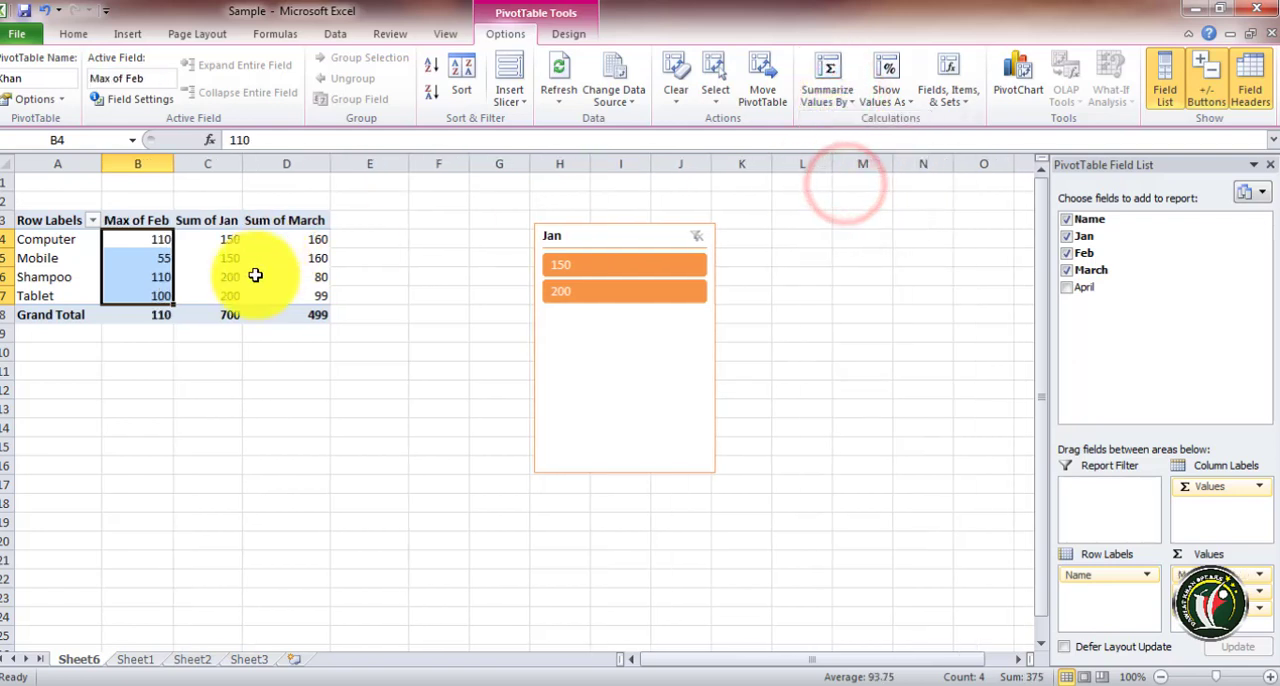
pyautogui.click(818, 100)
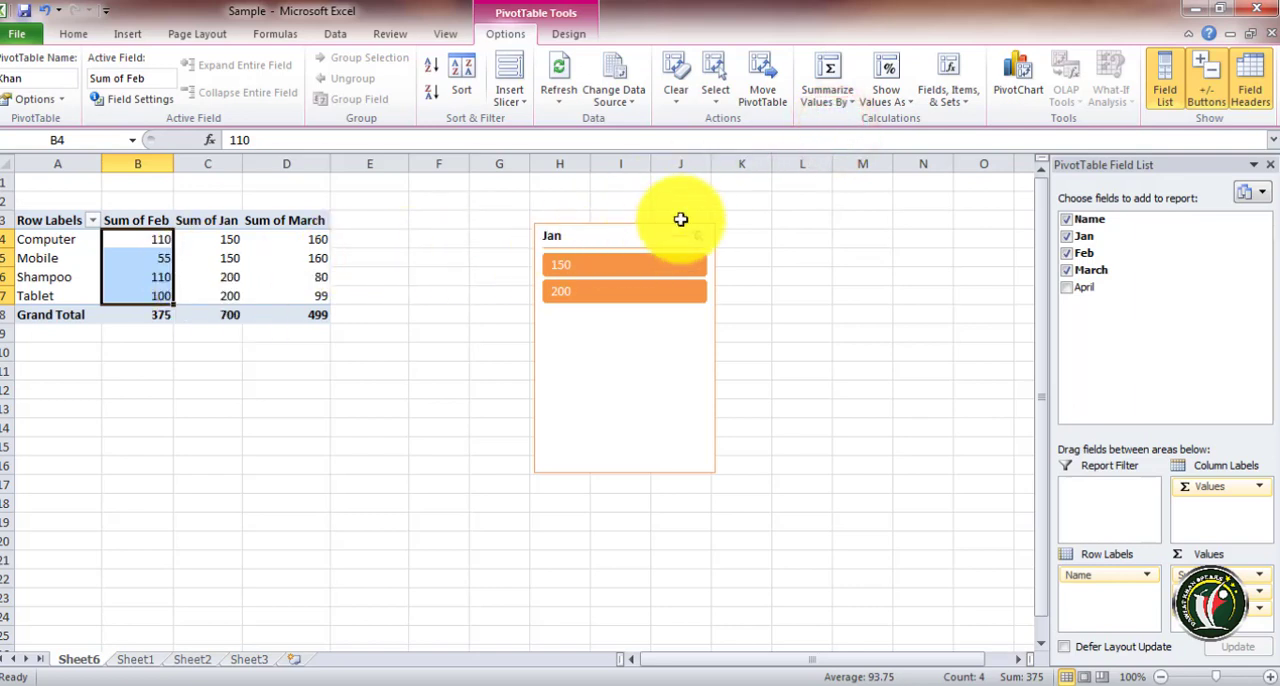
# Show the Feb values as % of Grand Total, % of Row Total, % of Parent Column Total, then No Calculation
pyautogui.click(904, 110)
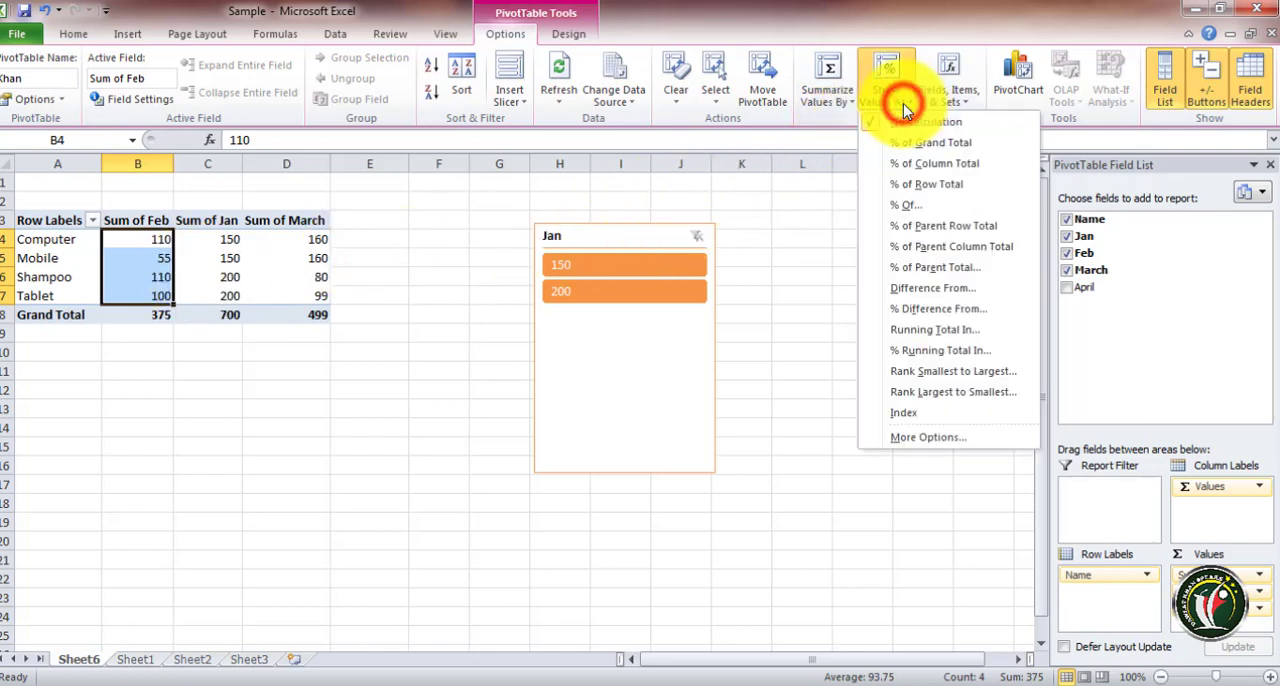
pyautogui.click(940, 142)
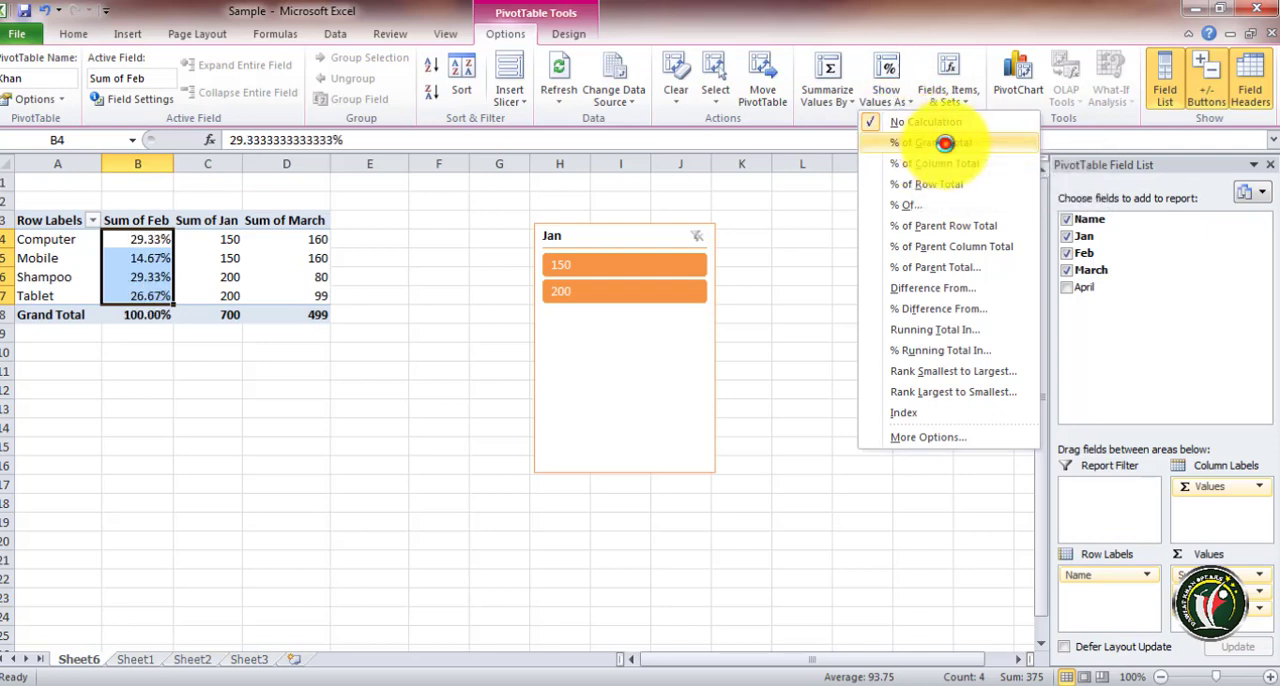
pyautogui.click(886, 100)
pyautogui.click(900, 184)
pyautogui.click(886, 92)
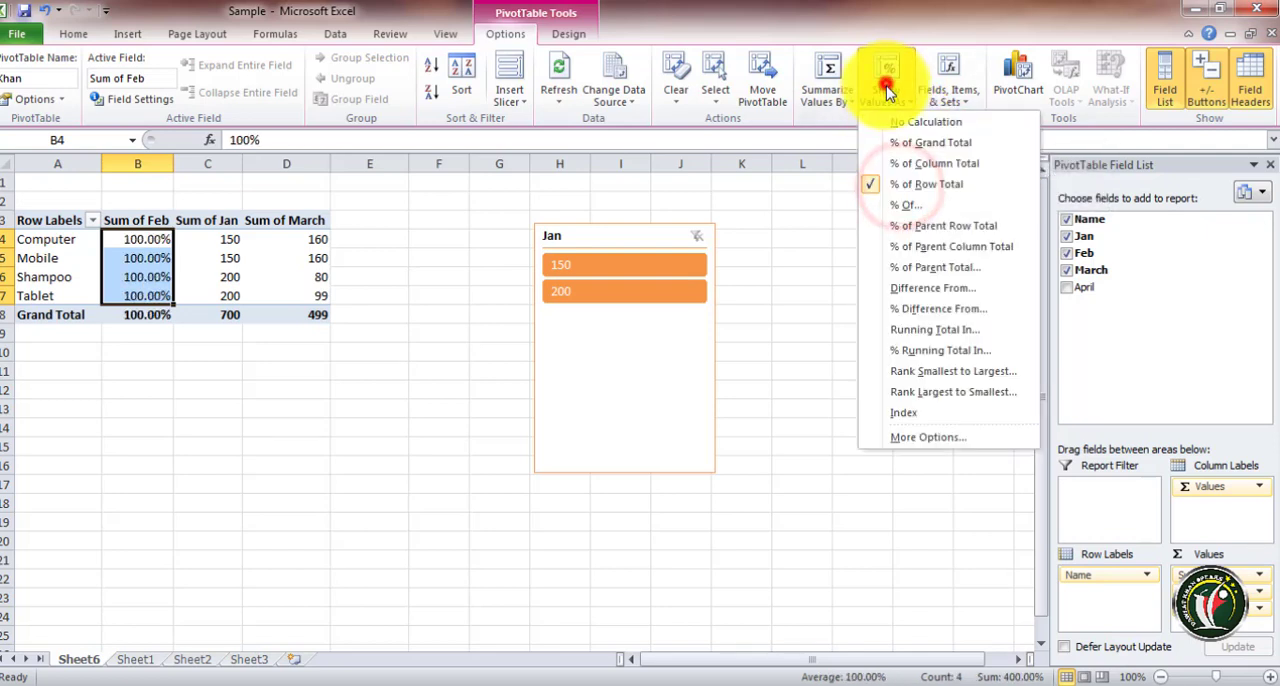
pyautogui.click(905, 246)
pyautogui.click(887, 88)
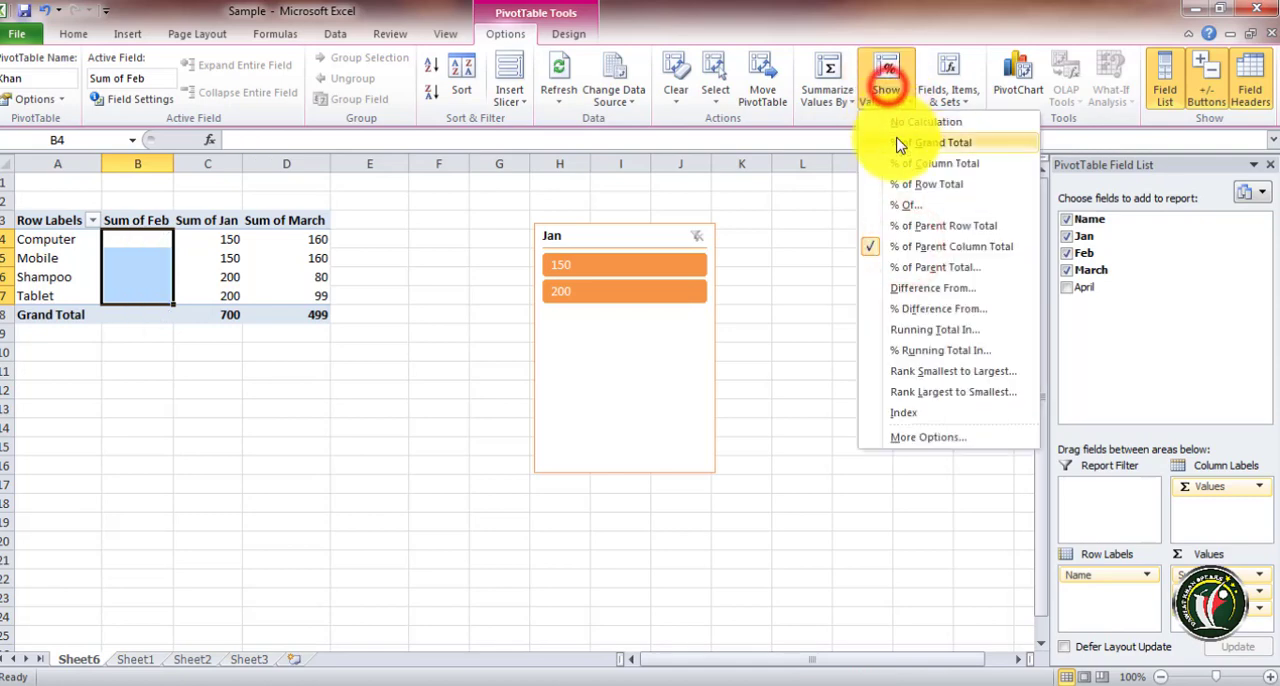
pyautogui.click(898, 142)
pyautogui.click(888, 80)
pyautogui.click(898, 122)
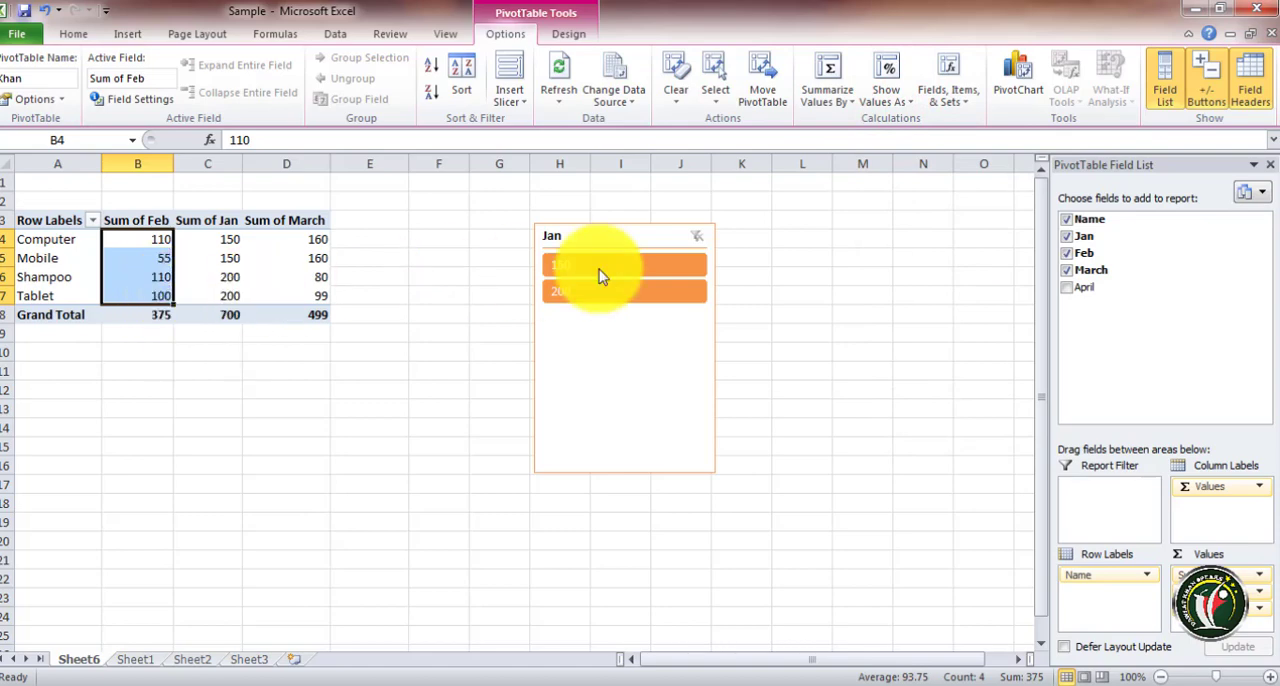
pyautogui.click(942, 100)
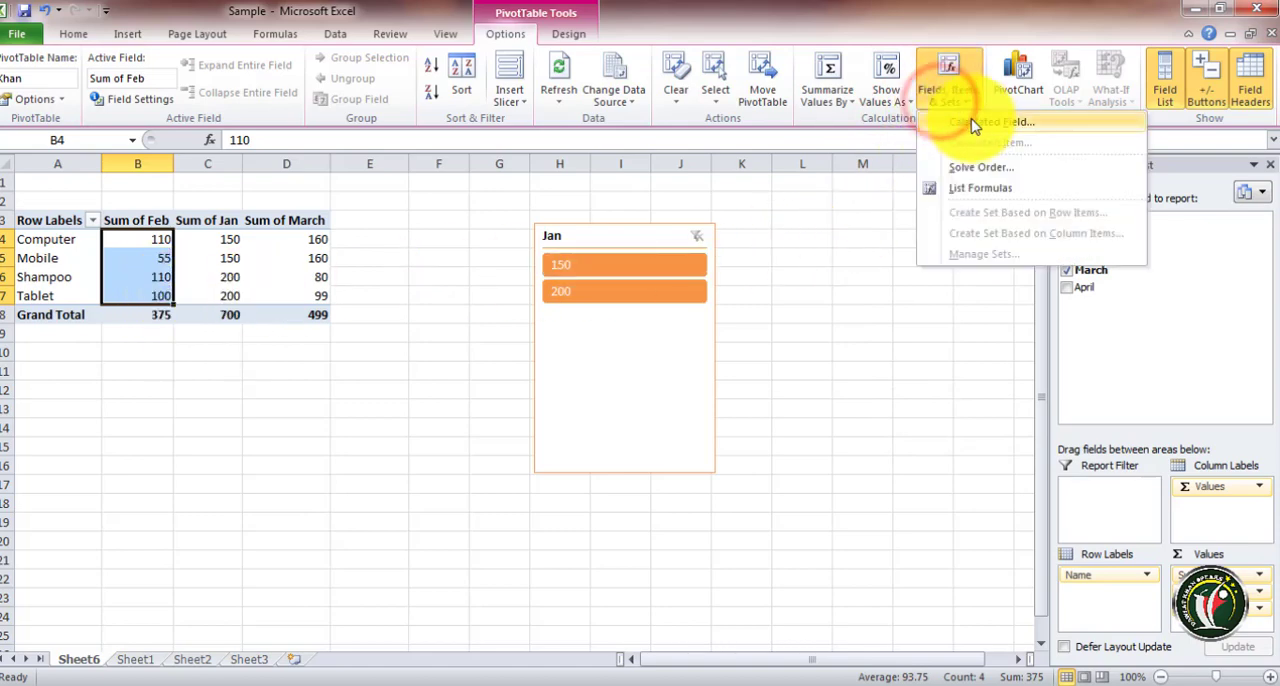
pyautogui.click(976, 122)
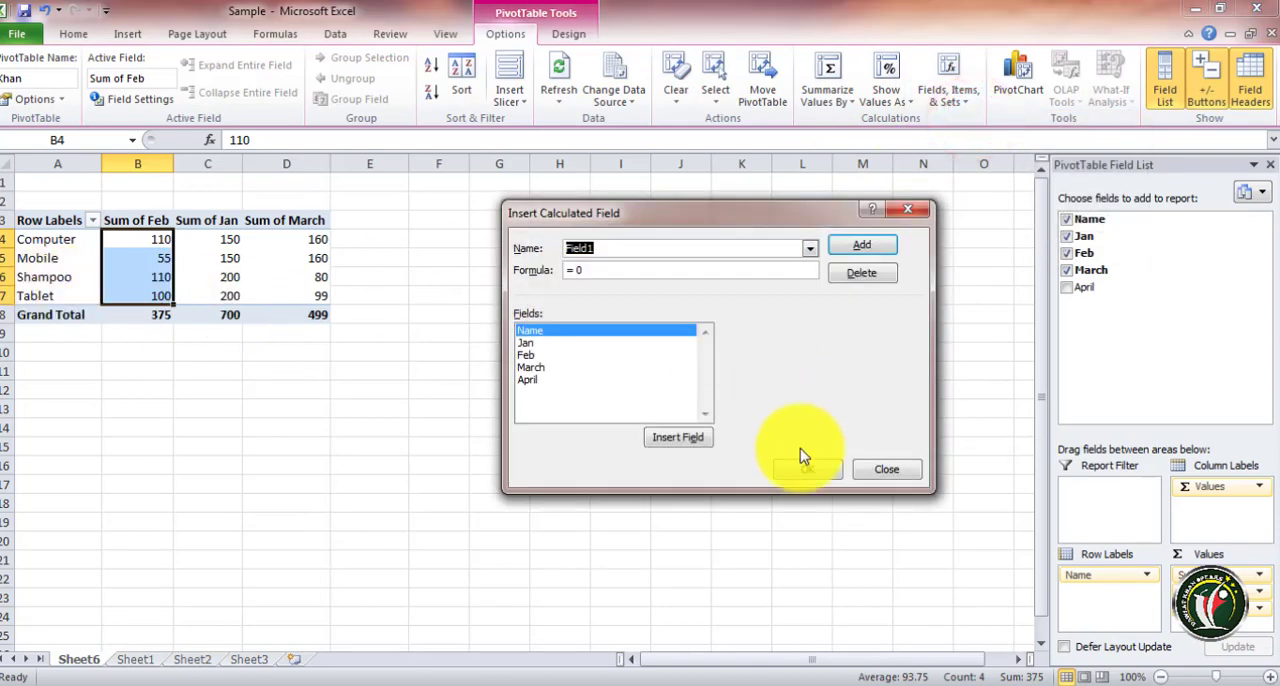
pyautogui.click(881, 467)
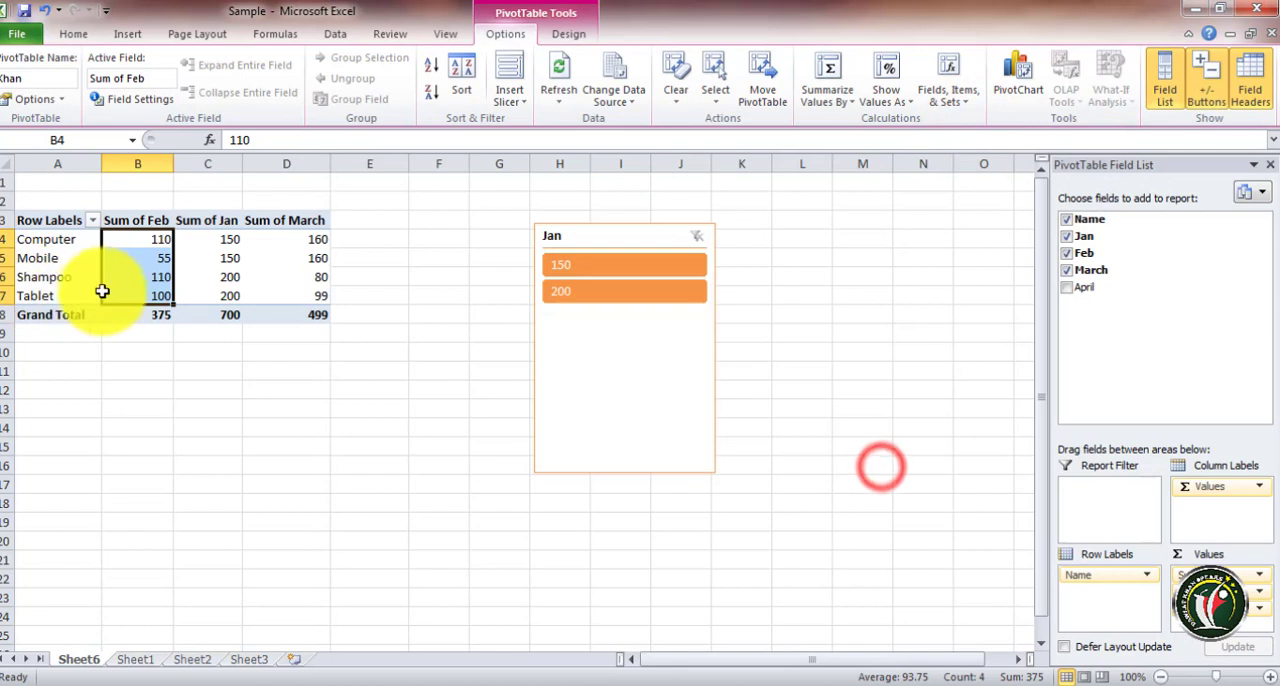
# Insert a calculated field with a custom name and the formula =Jan into the PivotTable
pyautogui.click(220, 245)
pyautogui.moveTo(155, 245); pyautogui.dragTo(158, 296)
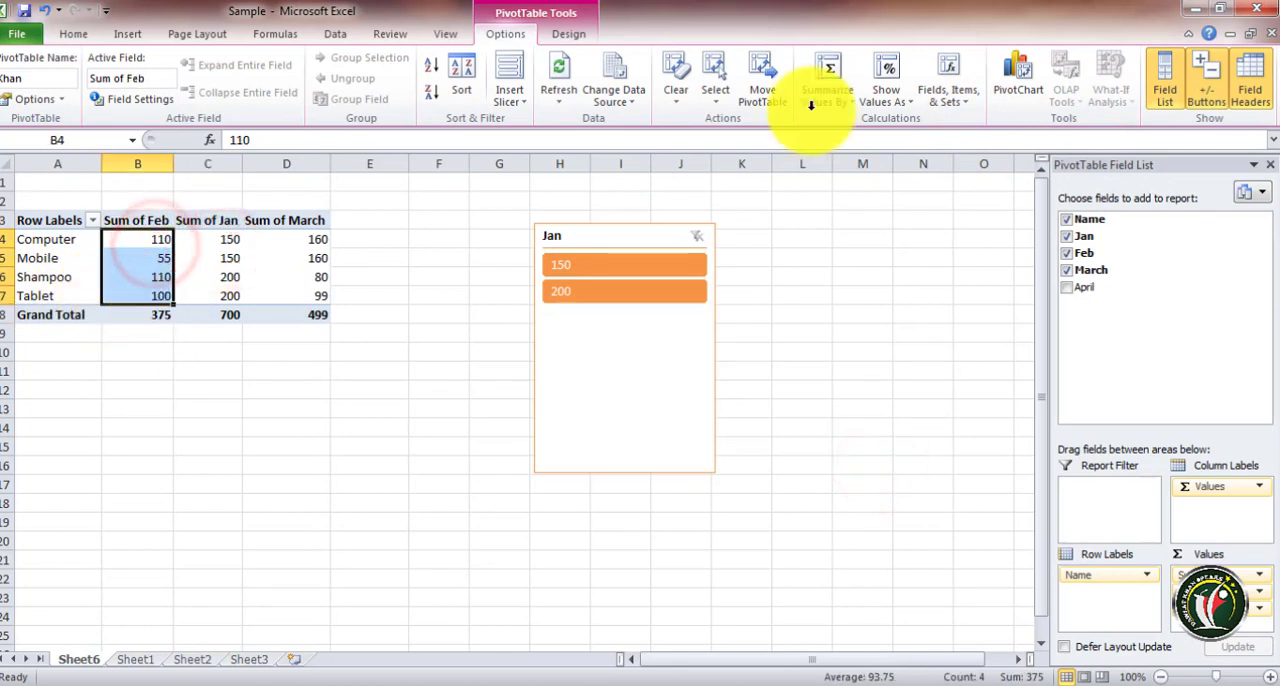
pyautogui.click(948, 64)
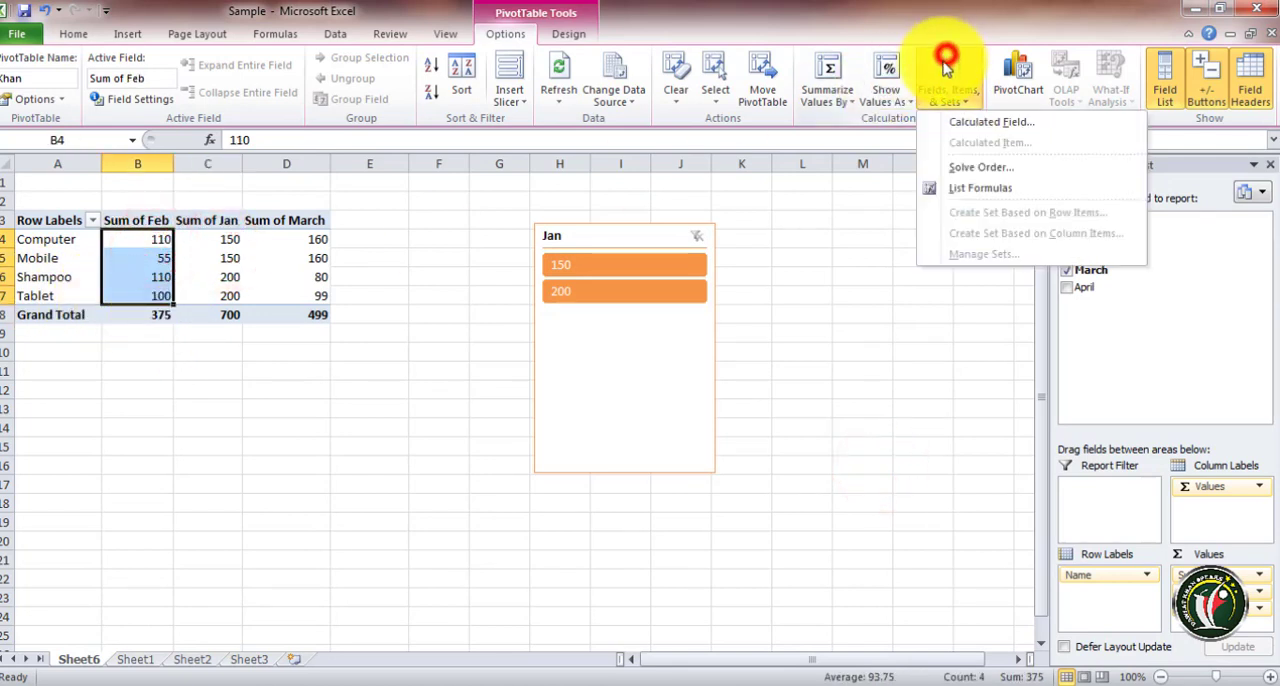
pyautogui.click(952, 124)
pyautogui.click(516, 343)
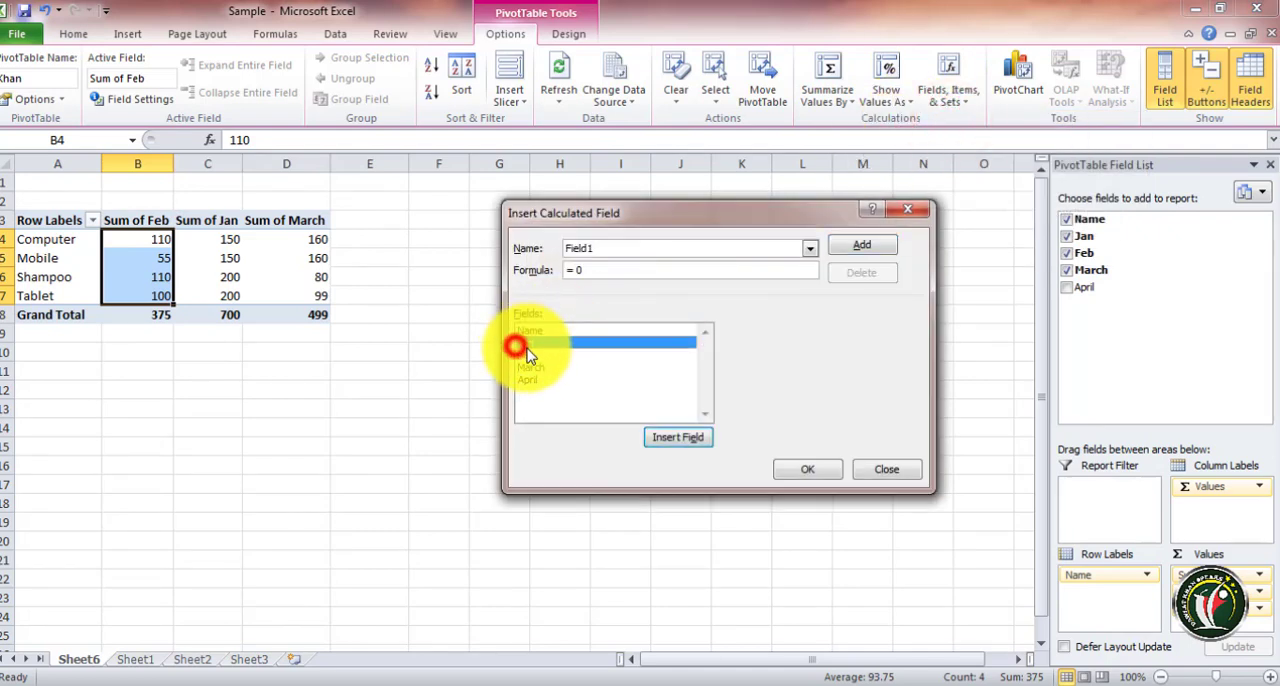
pyautogui.click(524, 356)
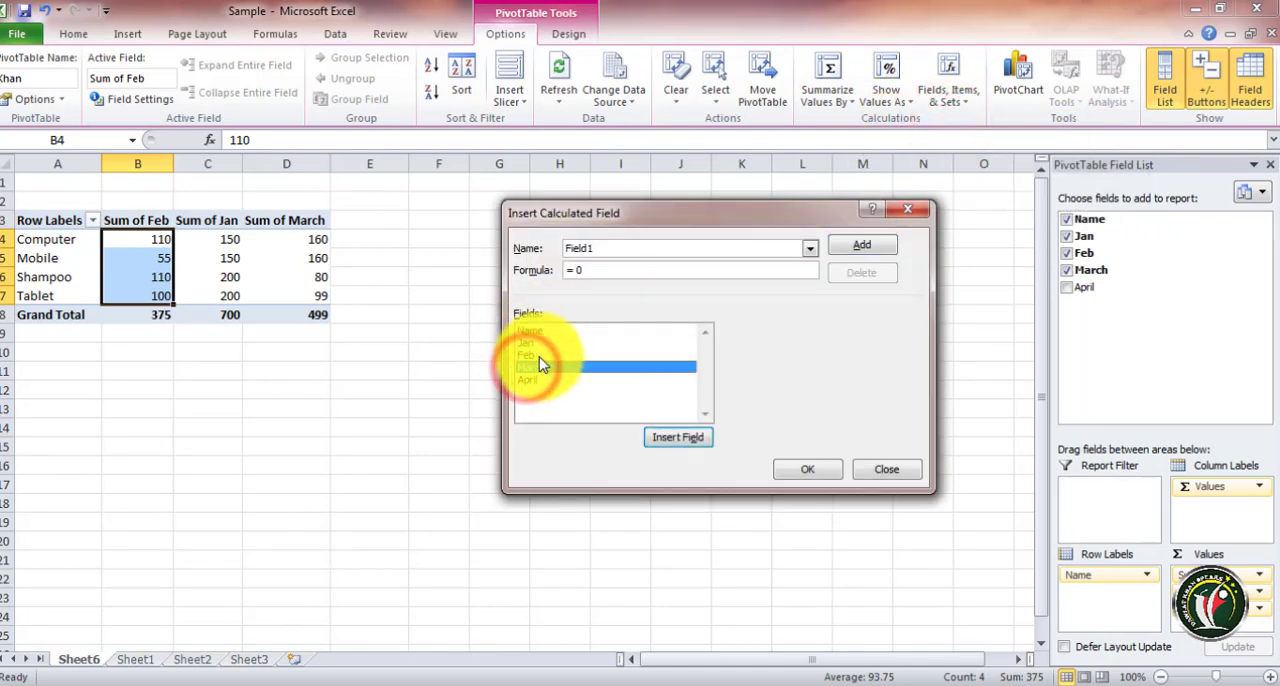
pyautogui.click(534, 343)
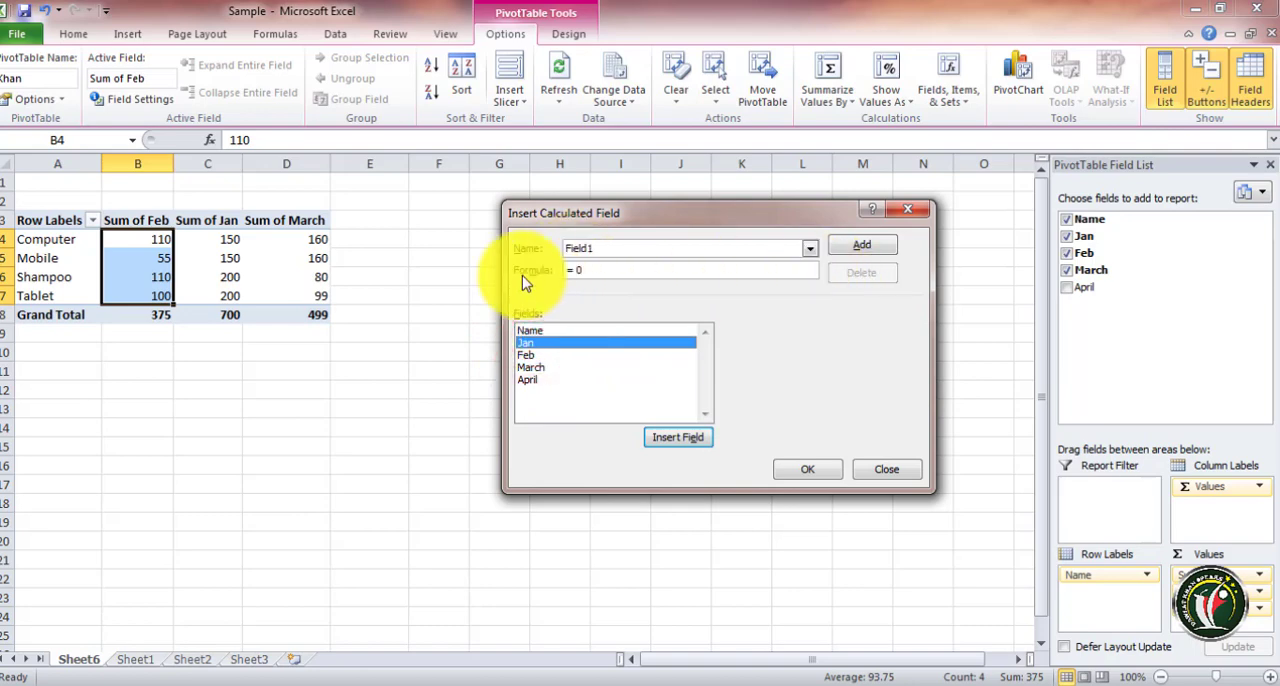
pyautogui.click(606, 248)
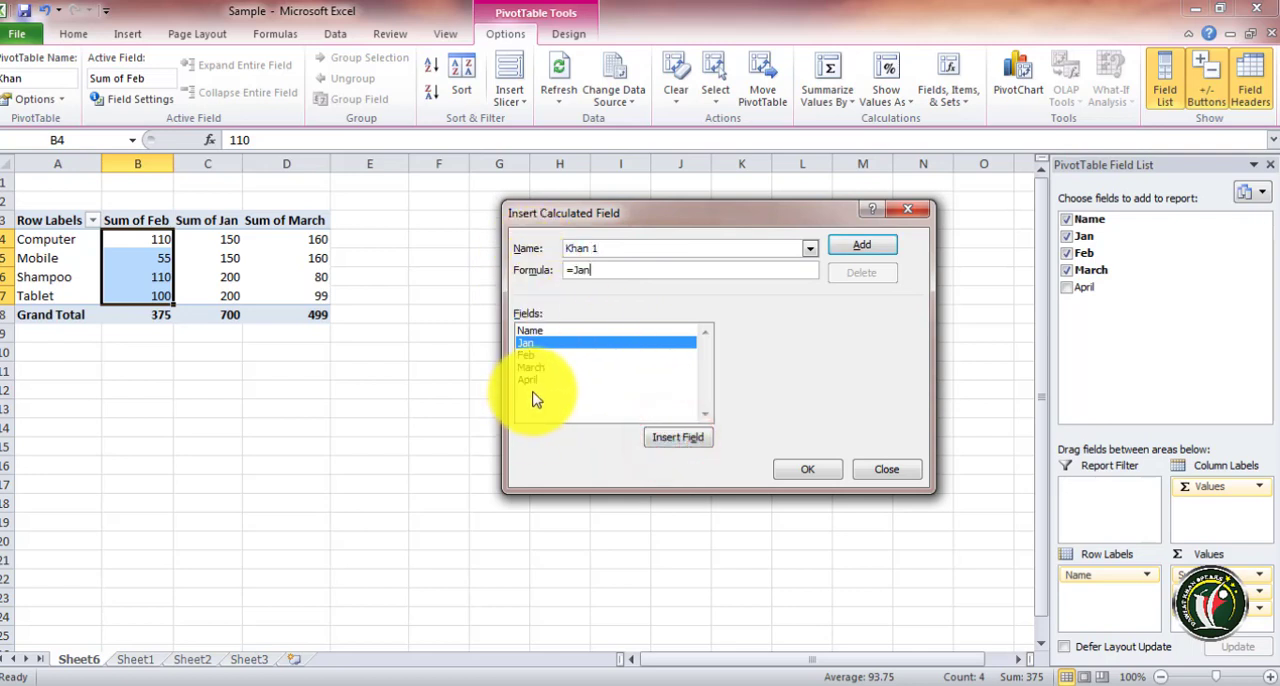
pyautogui.click(803, 472)
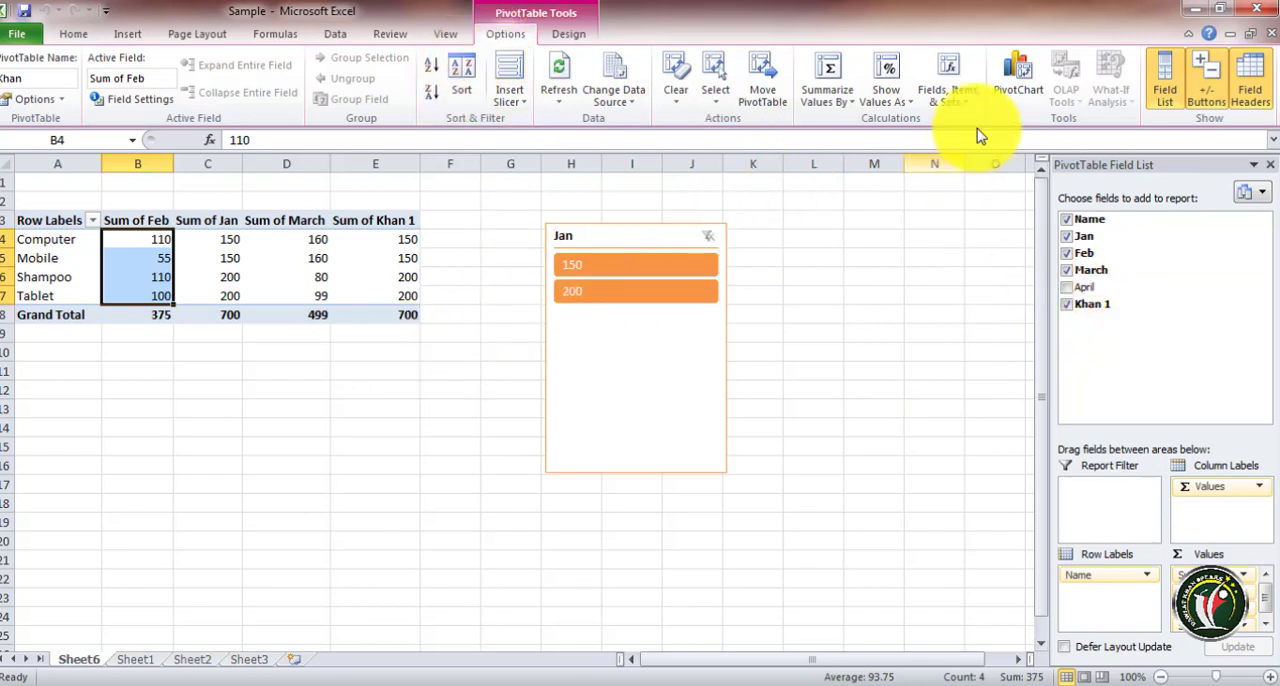
# Open the Solve Order dialog for calculated items, reposition it, and close it
pyautogui.click(955, 95)
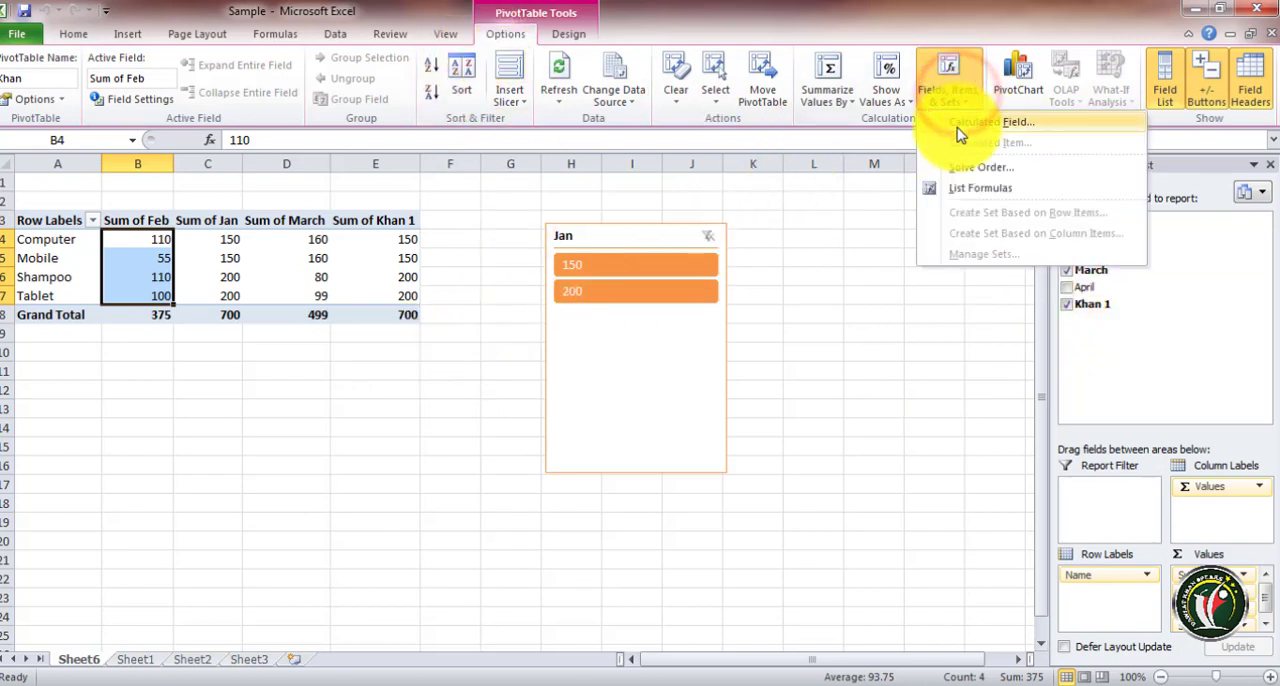
pyautogui.click(1000, 170)
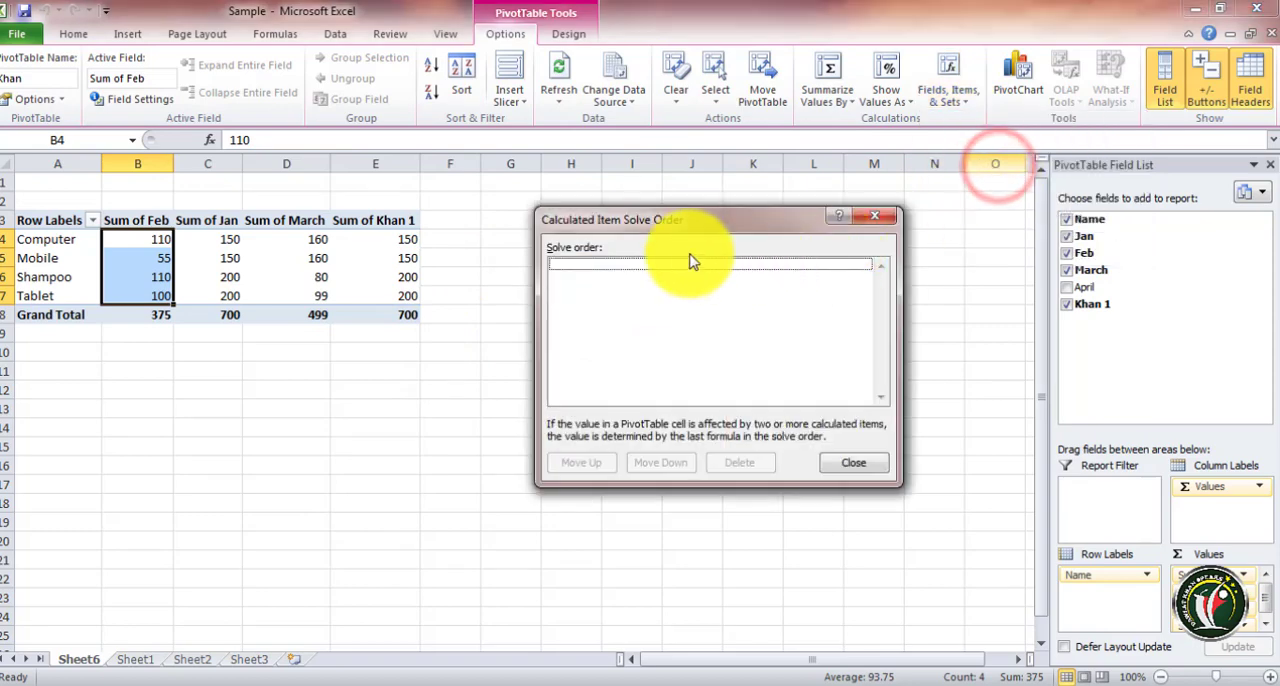
pyautogui.moveTo(676, 218); pyautogui.dragTo(268, 250)
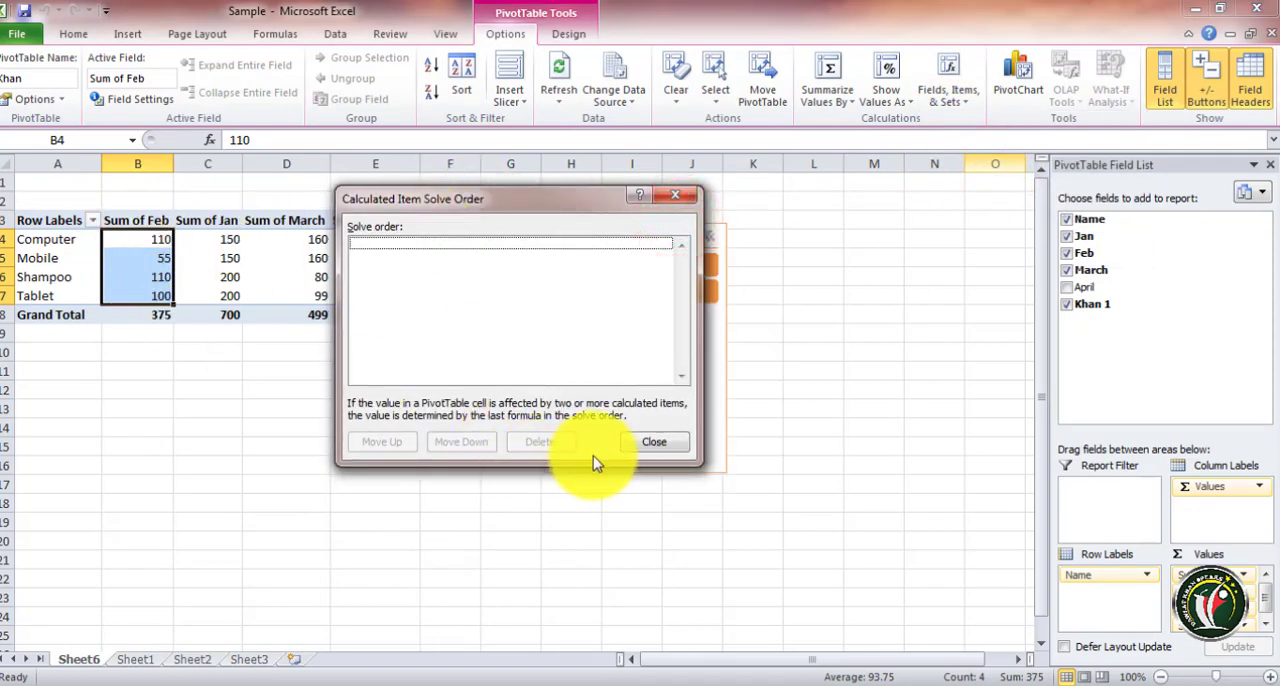
pyautogui.click(668, 450)
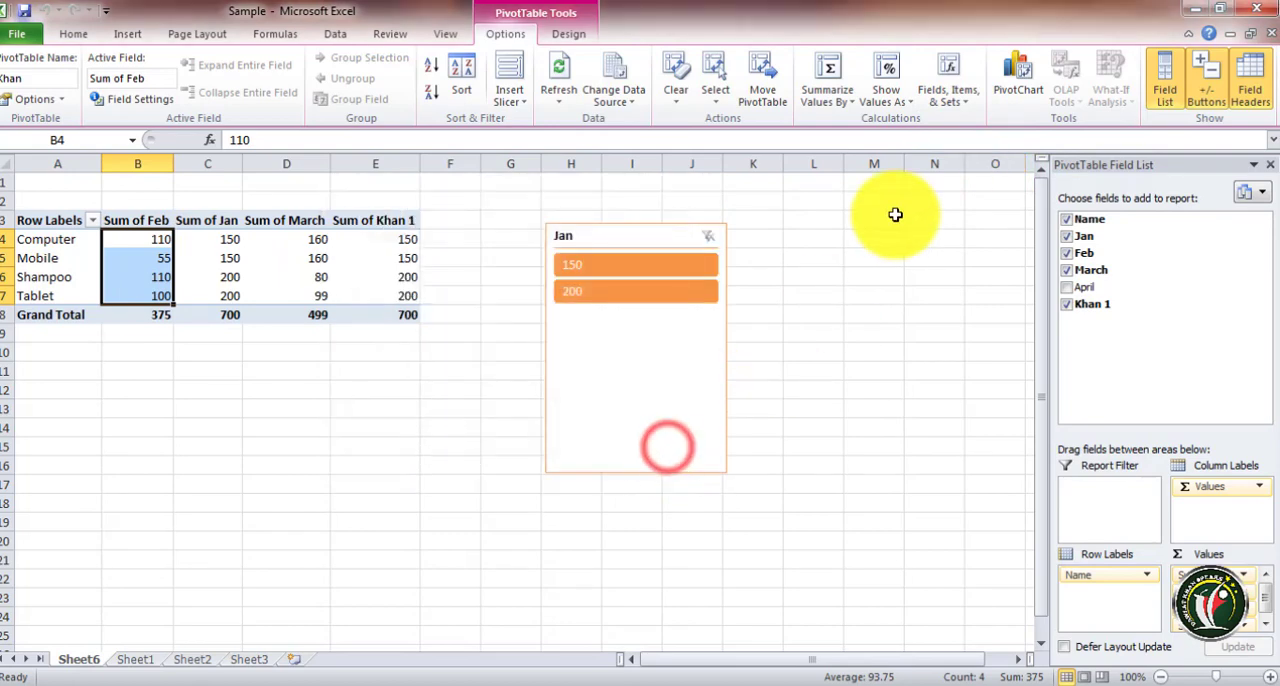
# List the PivotTable formulas on a new sheet, then delete that formula sheet
pyautogui.click(968, 105)
pyautogui.click(982, 189)
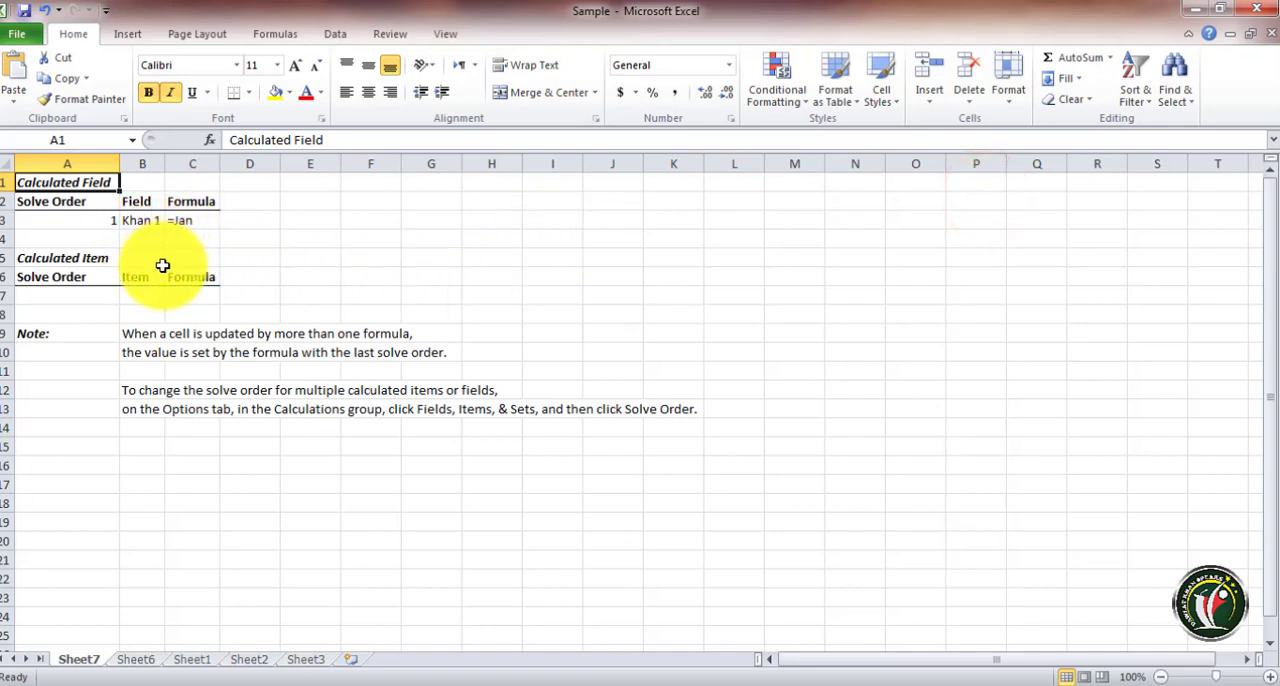
pyautogui.hotkey('alt', 'h')
pyautogui.press('d')
pyautogui.press('s')
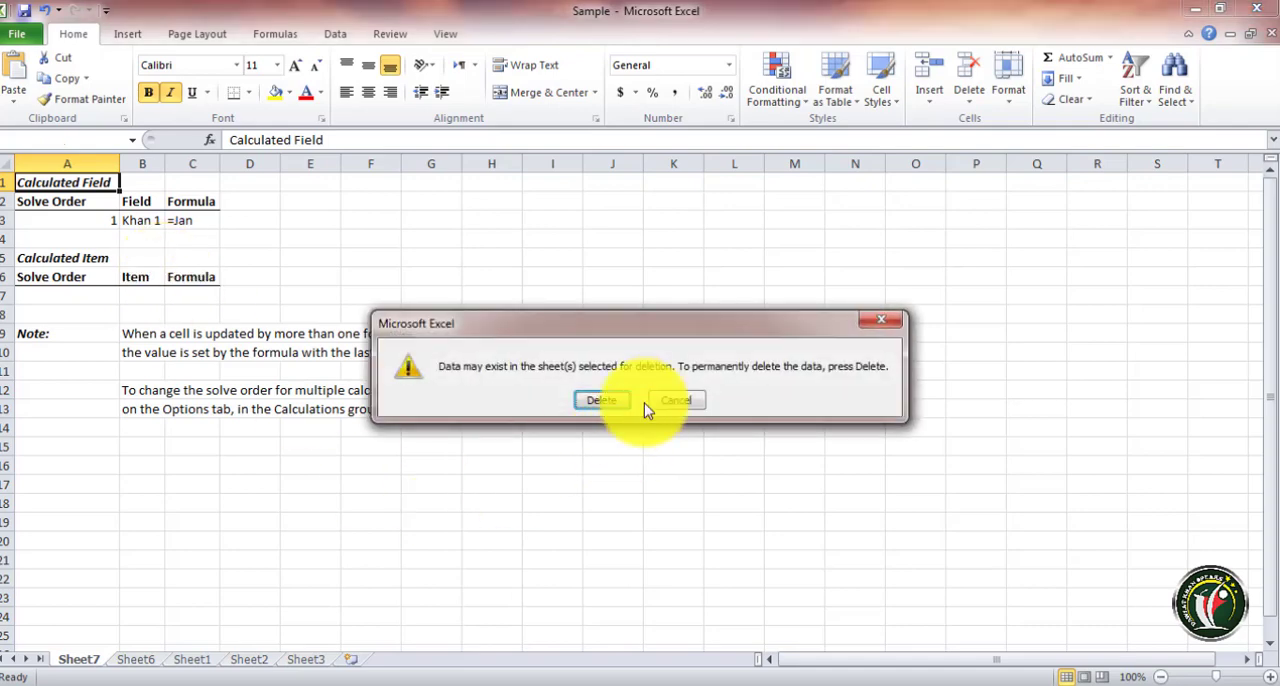
pyautogui.click(606, 401)
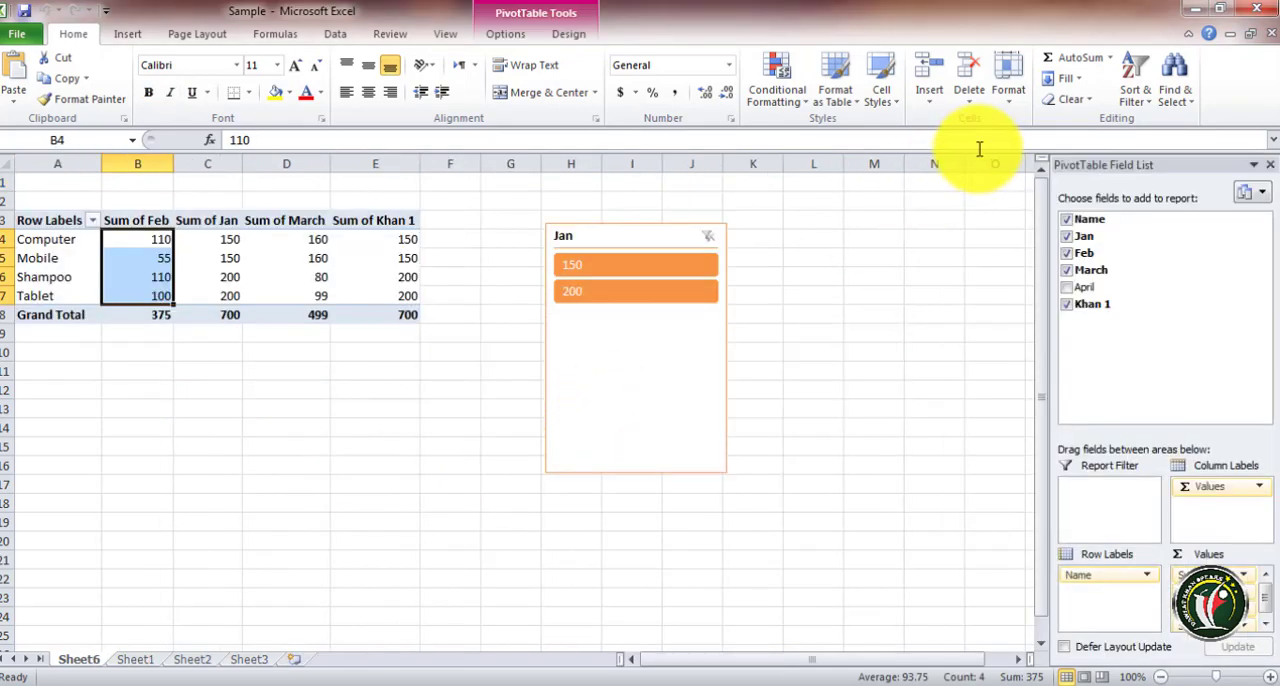
# Select the whole PivotTable, insert a clustered column PivotChart from it, and move the chart beside the table
pyautogui.click(505, 38)
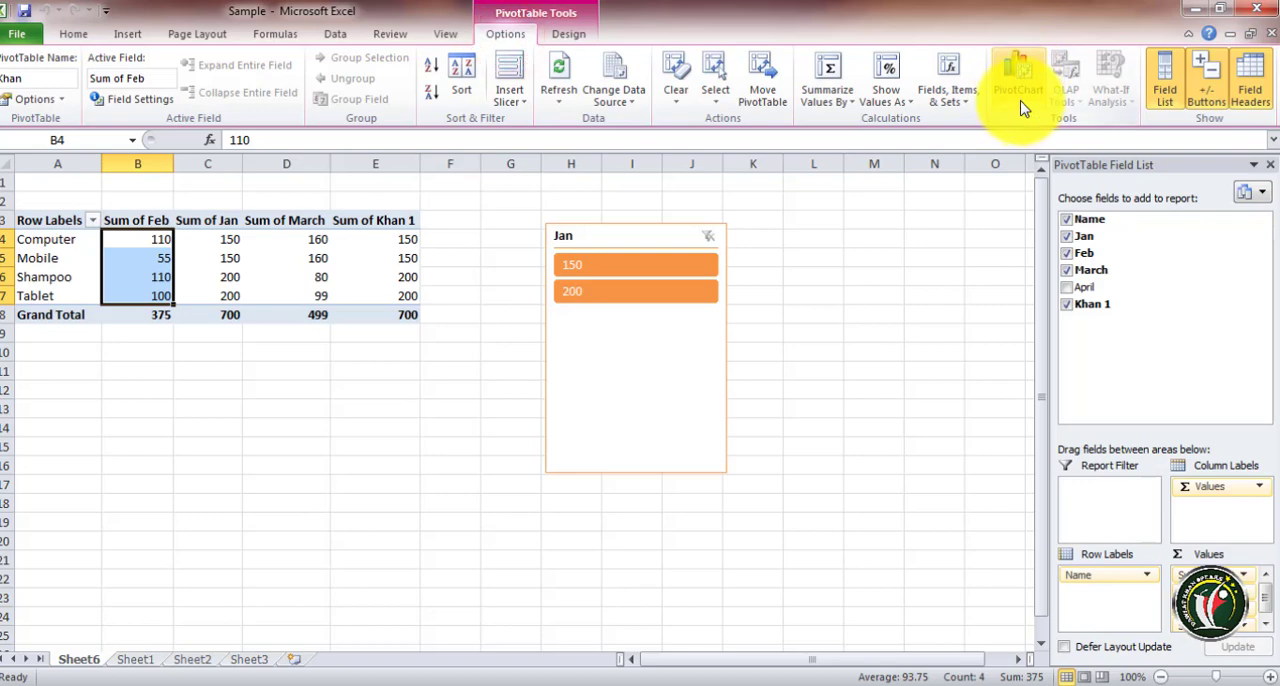
pyautogui.click(71, 243)
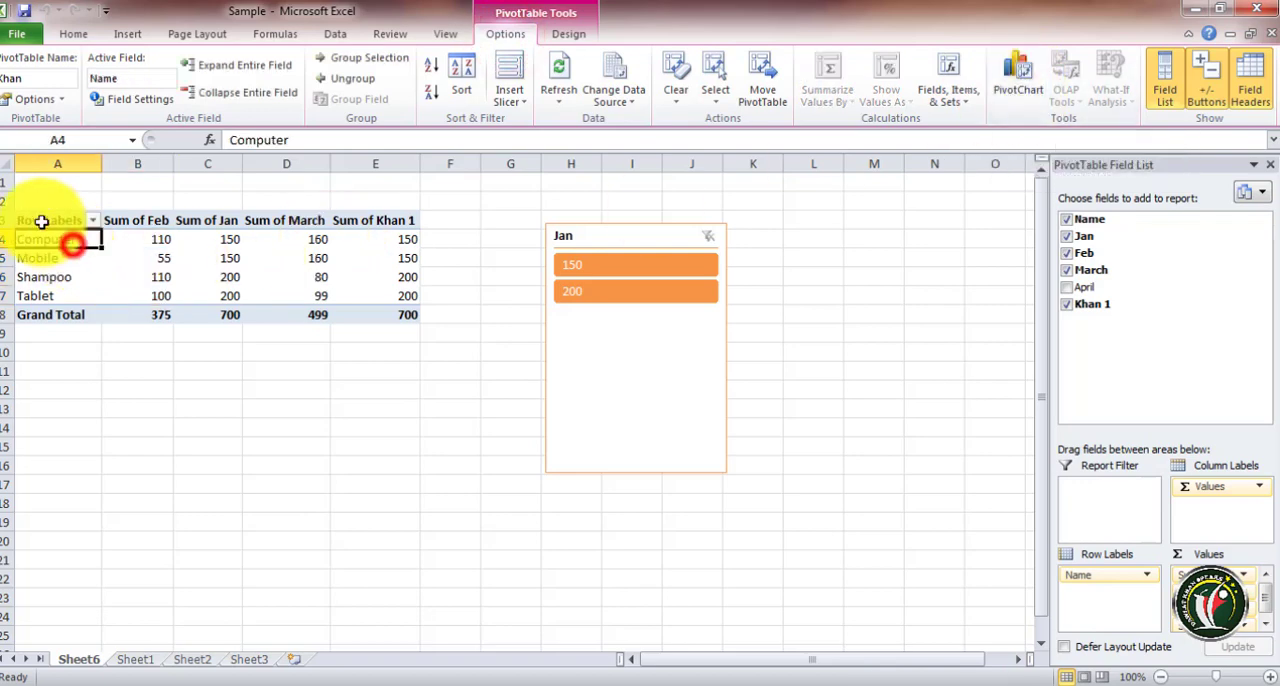
pyautogui.moveTo(45, 222); pyautogui.dragTo(350, 314)
pyautogui.click(1018, 70)
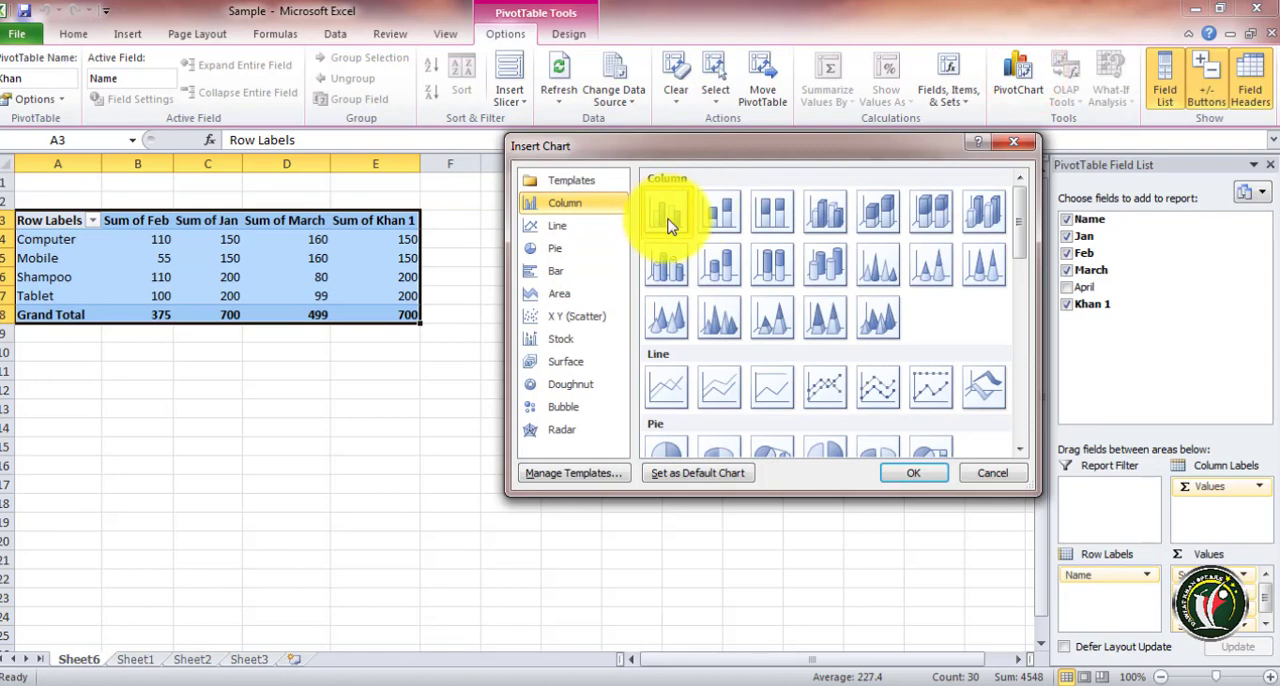
pyautogui.click(913, 473)
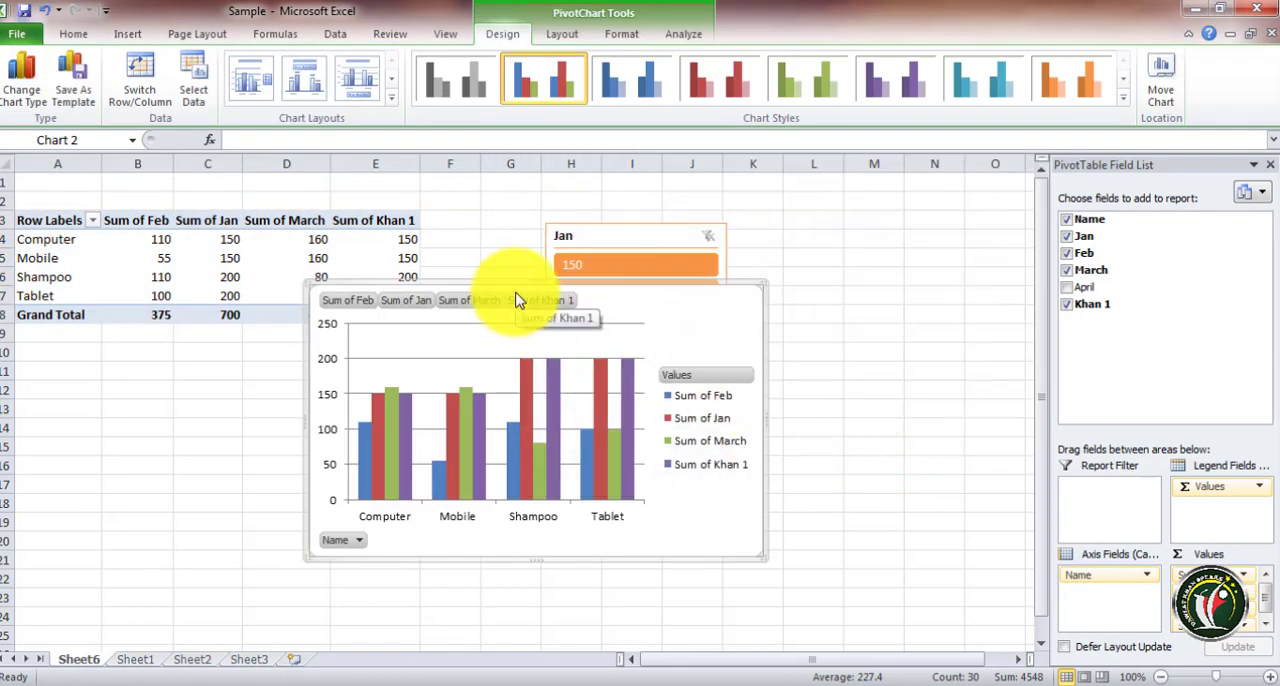
pyautogui.moveTo(600, 280); pyautogui.dragTo(806, 250)
# Change the PivotTable value fields to Jan, Feb, March and April, adding April and removing Khan 1
pyautogui.click(1070, 256)
pyautogui.click(1070, 269)
pyautogui.click(1071, 257)
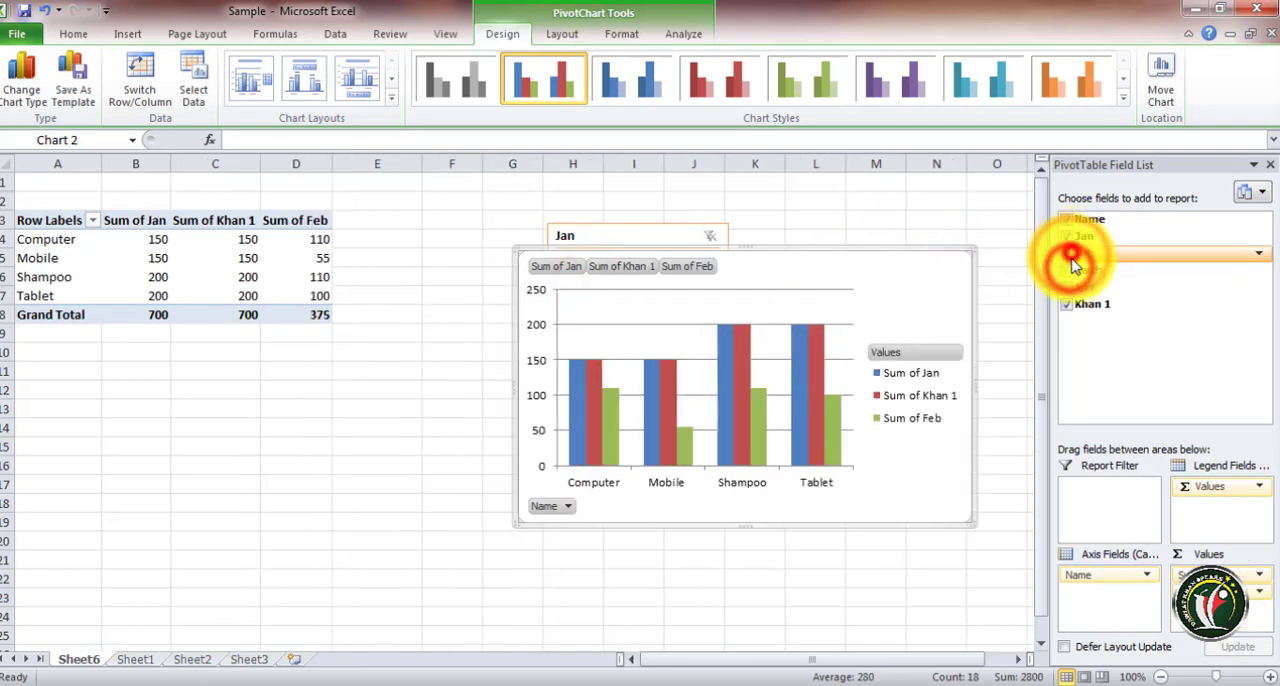
pyautogui.click(1071, 267)
pyautogui.click(1066, 287)
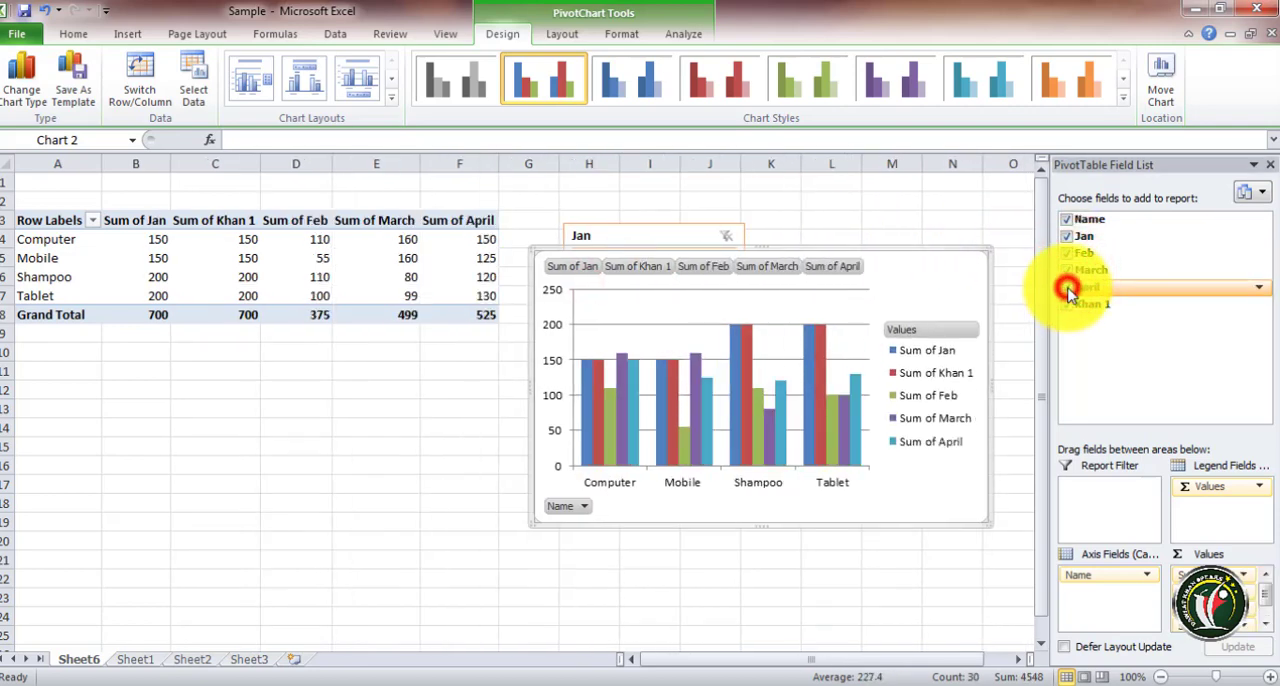
pyautogui.click(1066, 305)
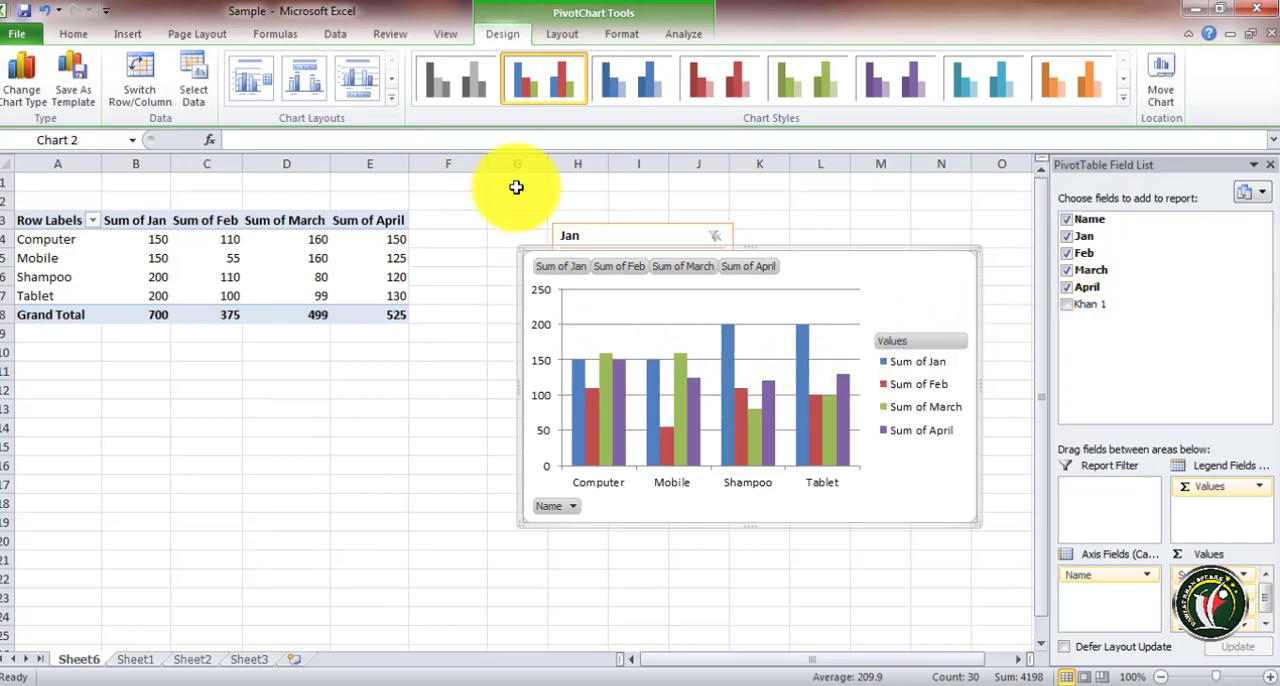
pyautogui.click(564, 38)
pyautogui.click(620, 36)
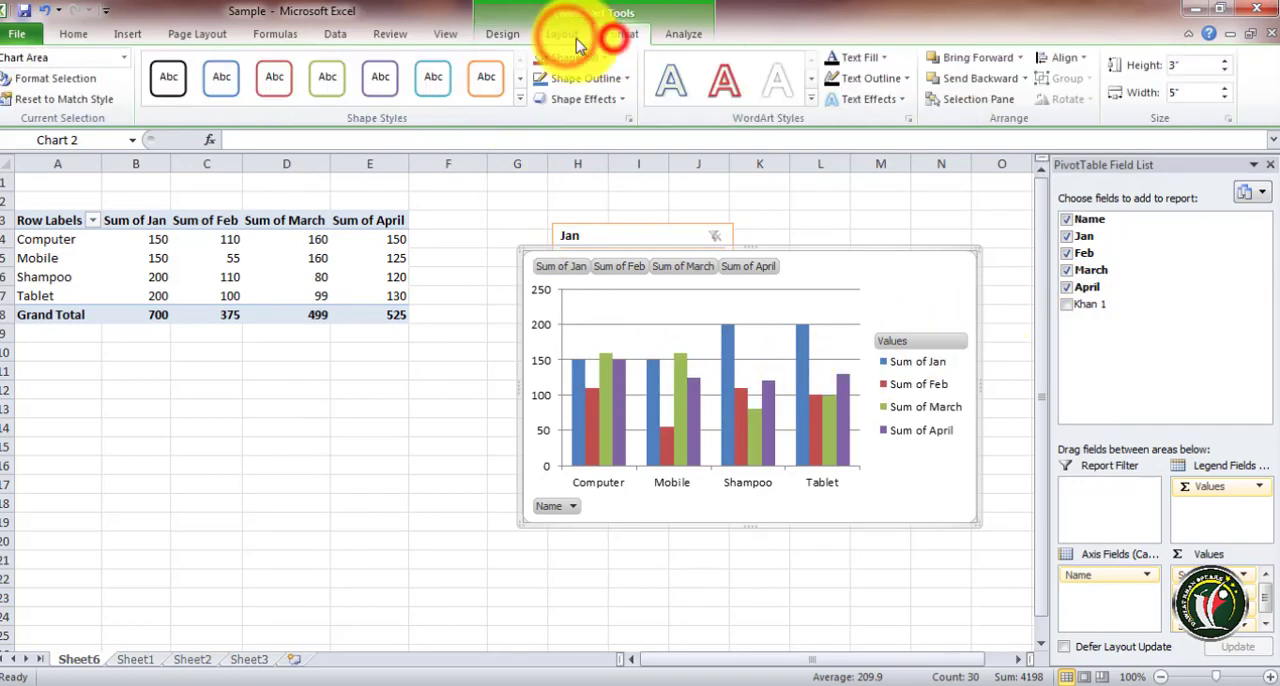
pyautogui.click(515, 40)
pyautogui.click(692, 40)
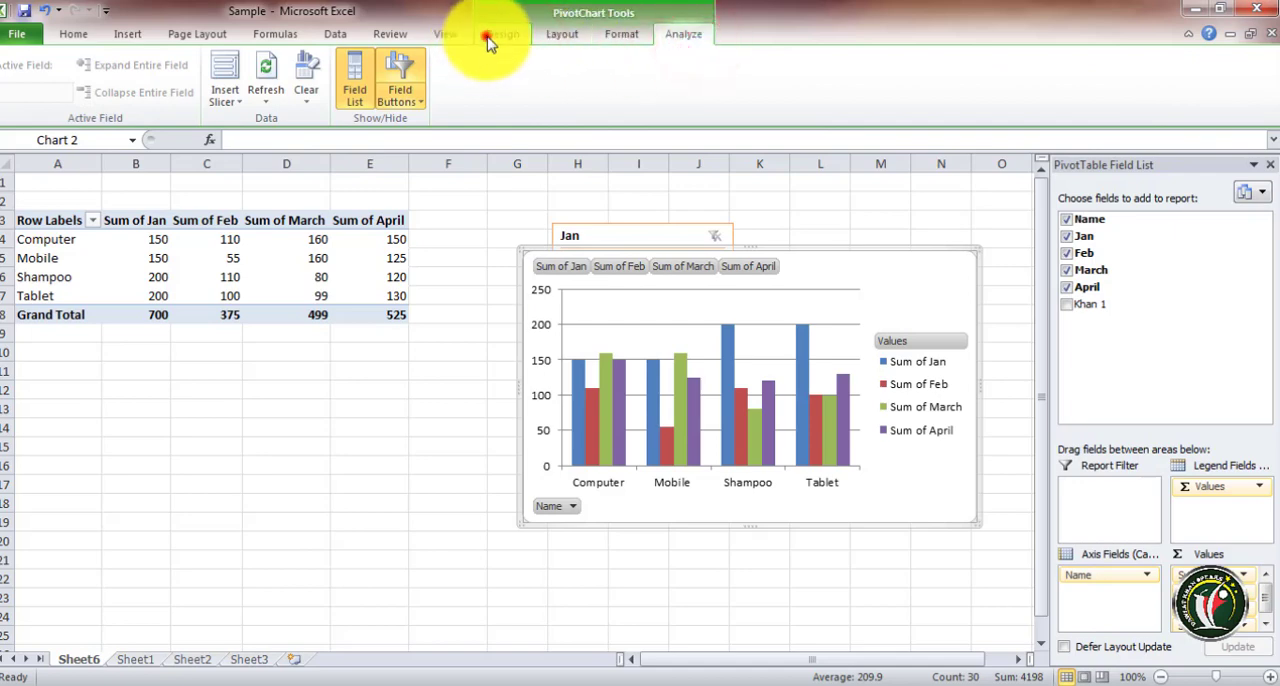
pyautogui.click(492, 36)
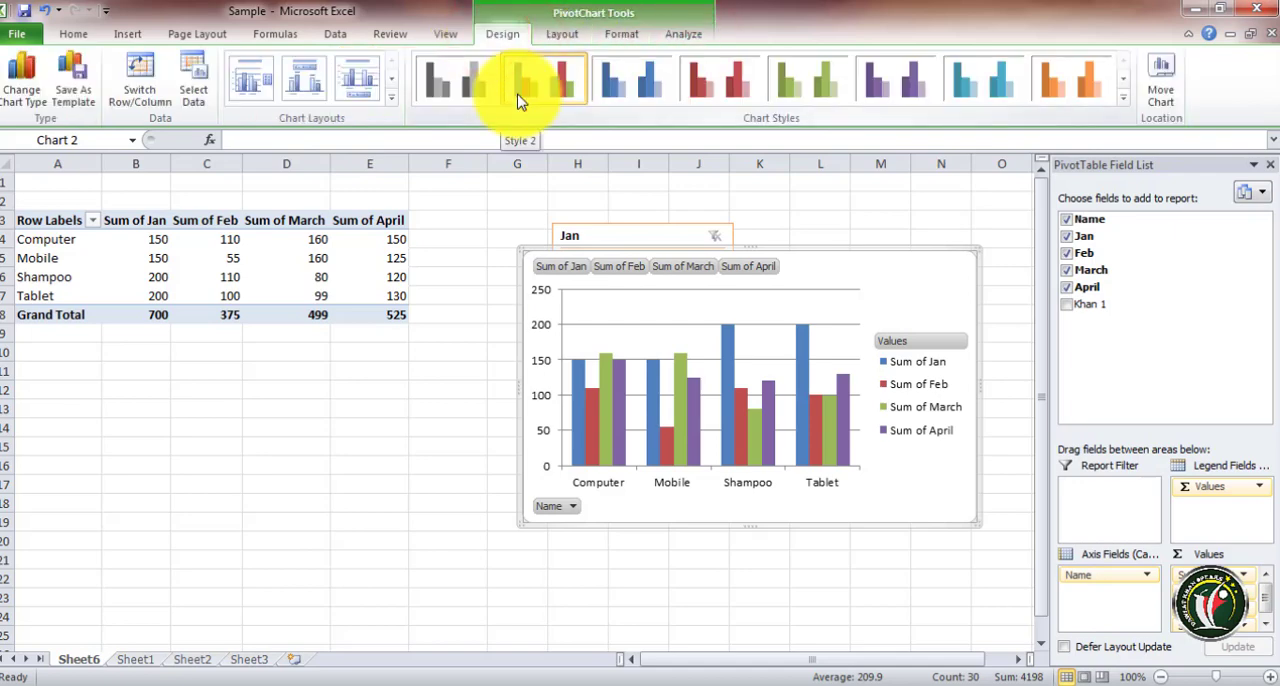
pyautogui.click(222, 256)
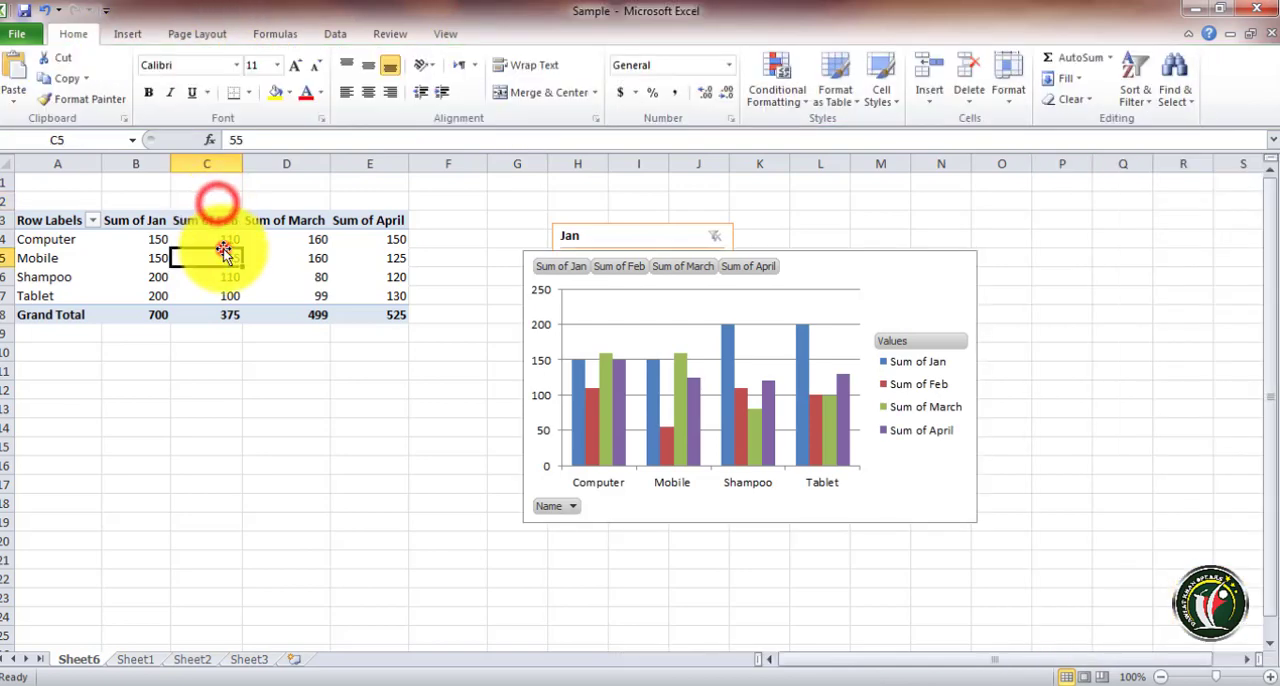
pyautogui.click(508, 34)
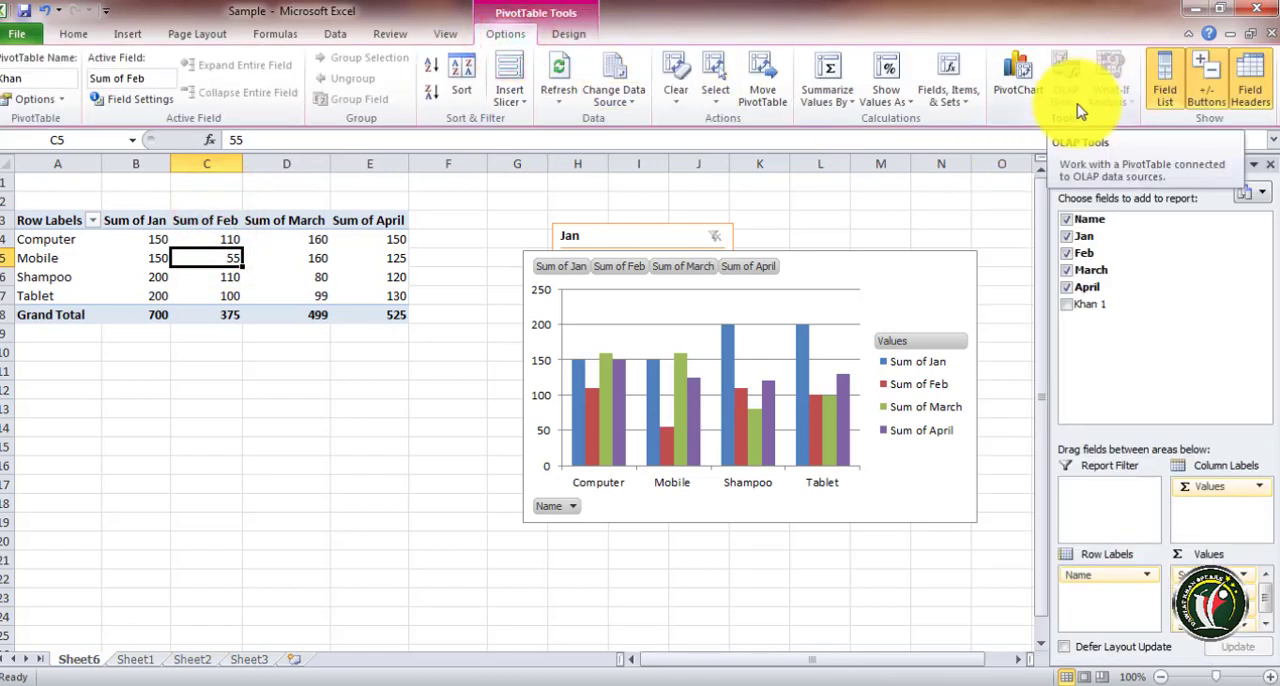
# Expand the entire Name field to show Jan detail under each item
pyautogui.click(184, 220)
pyautogui.click(71, 234)
pyautogui.click(40, 220)
pyautogui.moveTo(35, 218); pyautogui.dragTo(300, 300)
pyautogui.click(115, 275)
pyautogui.click(32, 247)
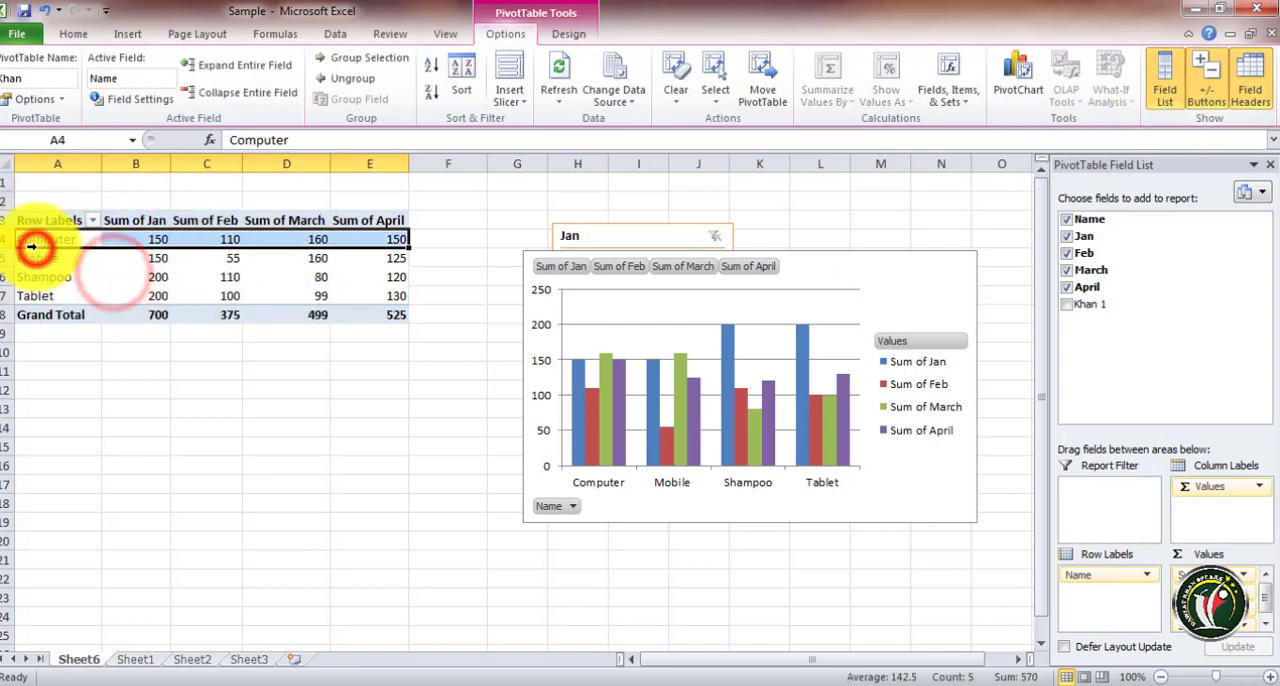
pyautogui.click(84, 254)
pyautogui.click(211, 66)
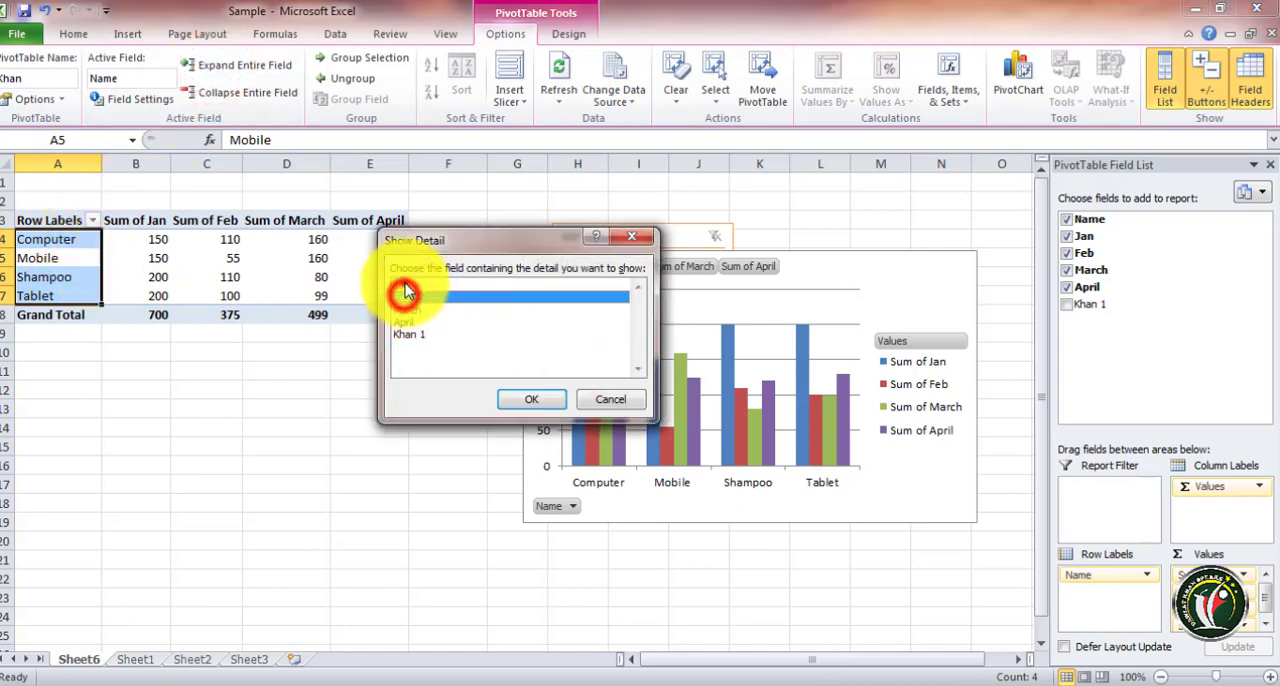
pyautogui.click(531, 399)
# Toggle the field list, expand/collapse buttons and field headers off and back on
pyautogui.click(145, 296)
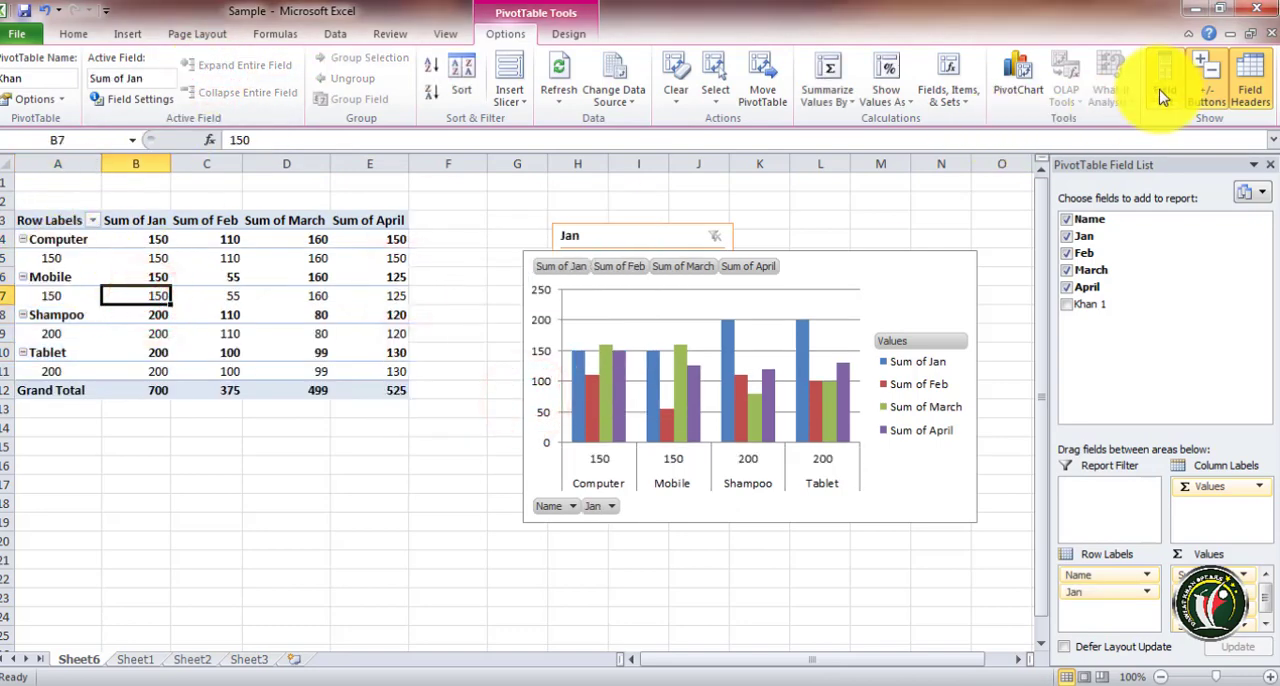
pyautogui.click(225, 294)
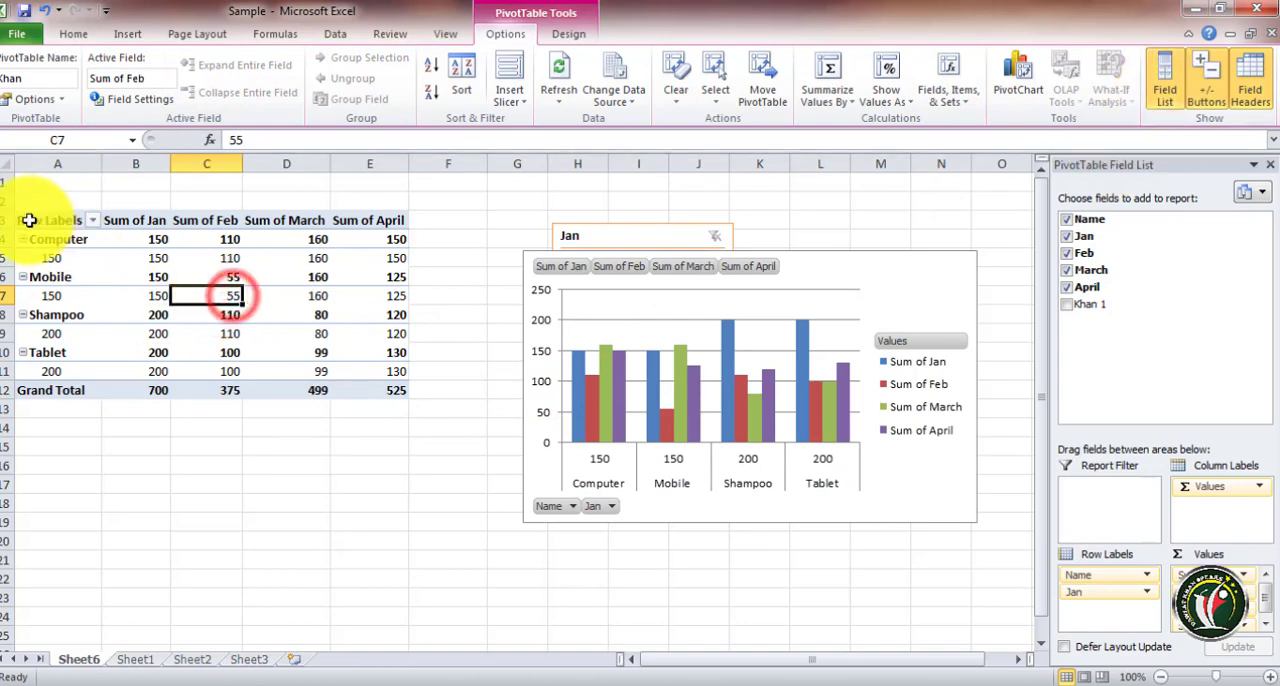
pyautogui.moveTo(30, 218); pyautogui.dragTo(402, 392)
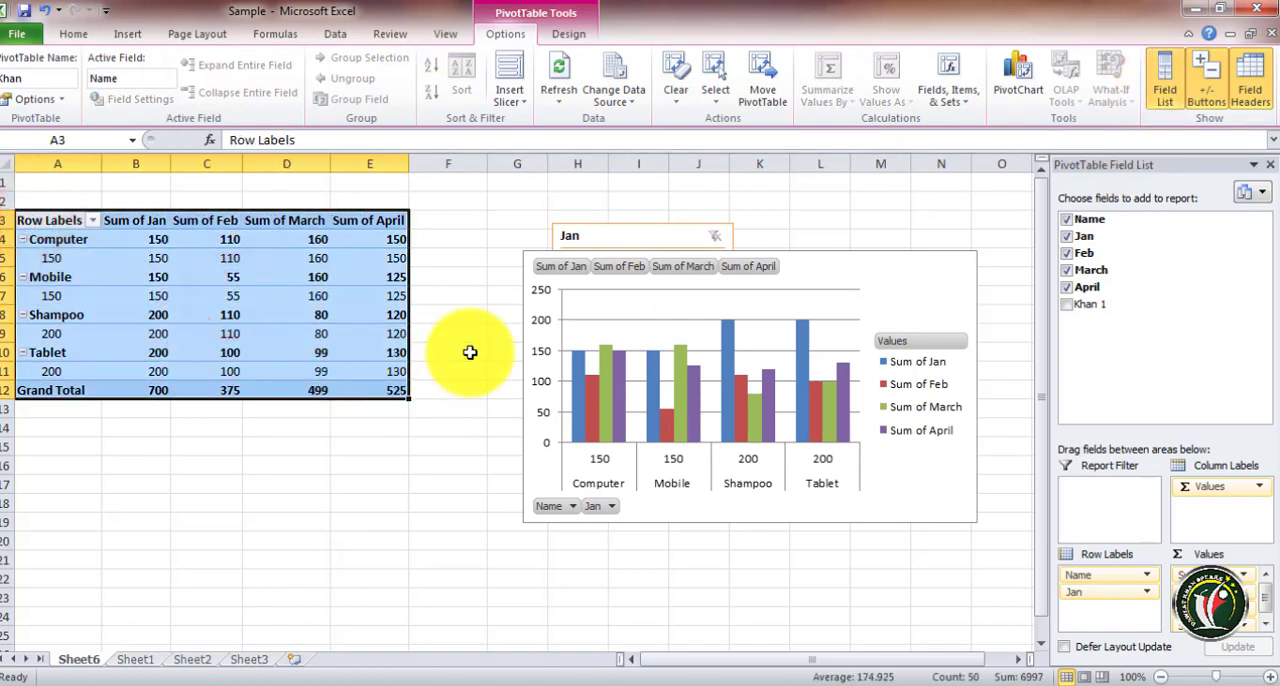
pyautogui.click(1166, 84)
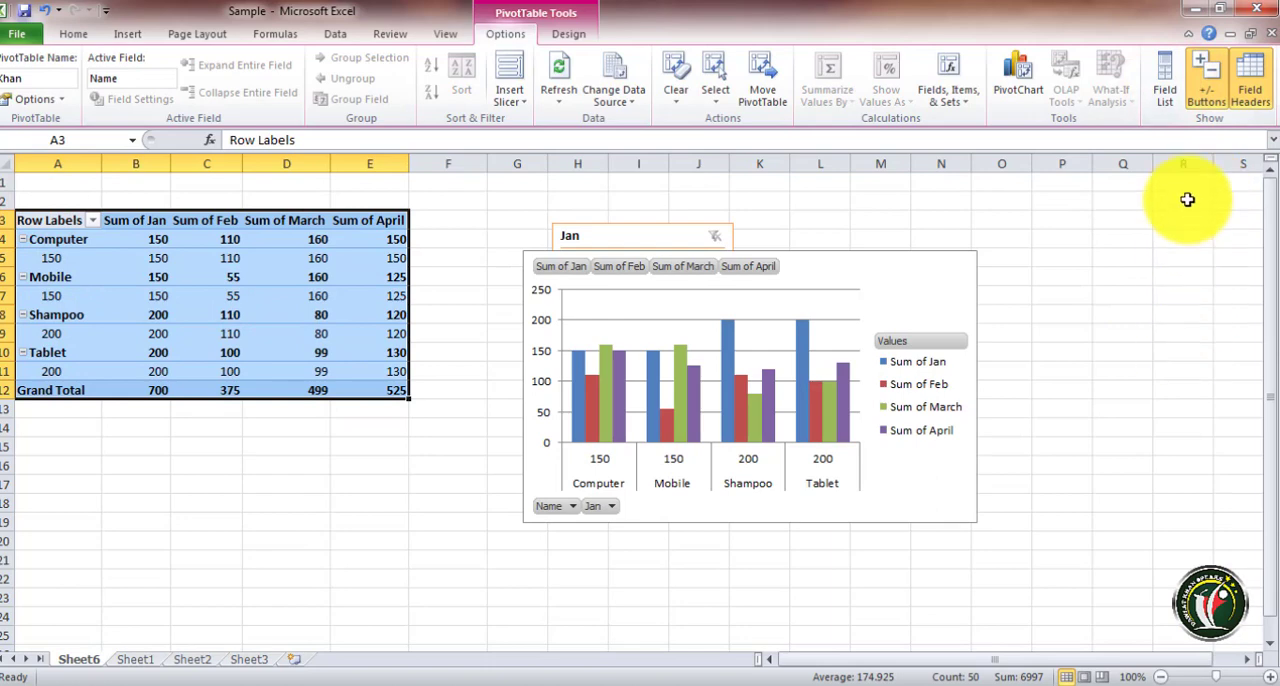
pyautogui.click(1170, 86)
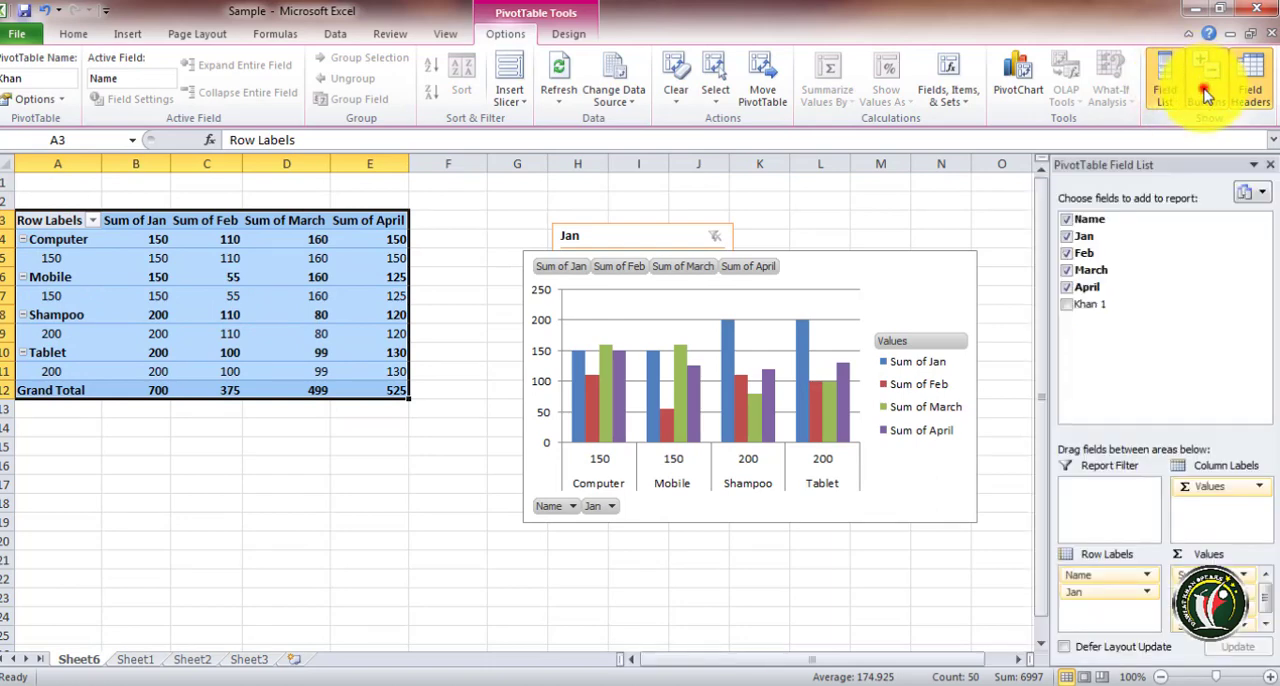
pyautogui.click(1206, 92)
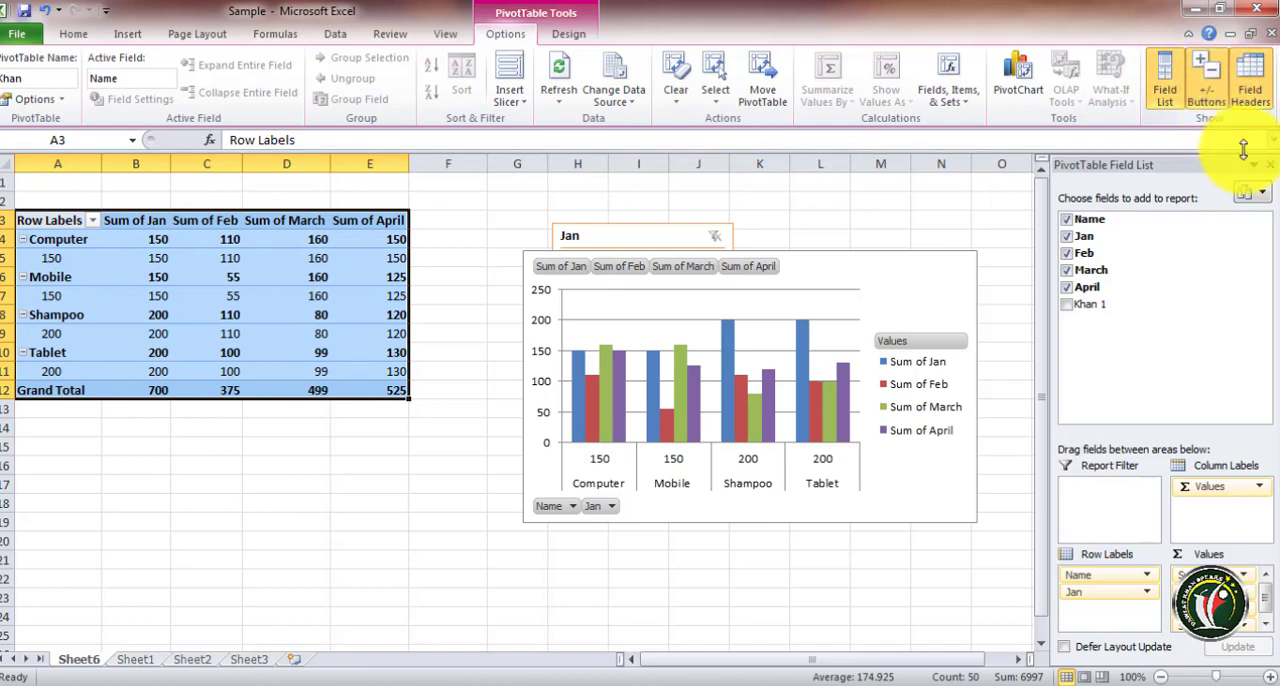
pyautogui.click(1250, 88)
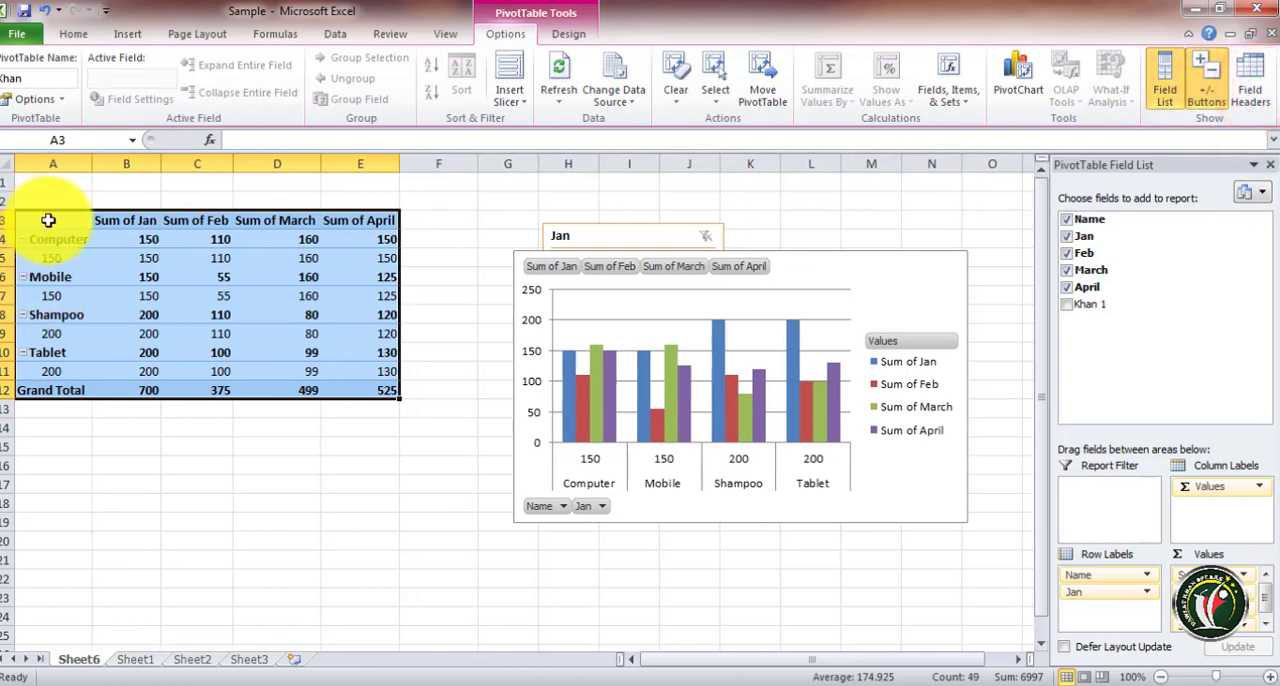
pyautogui.click(1250, 88)
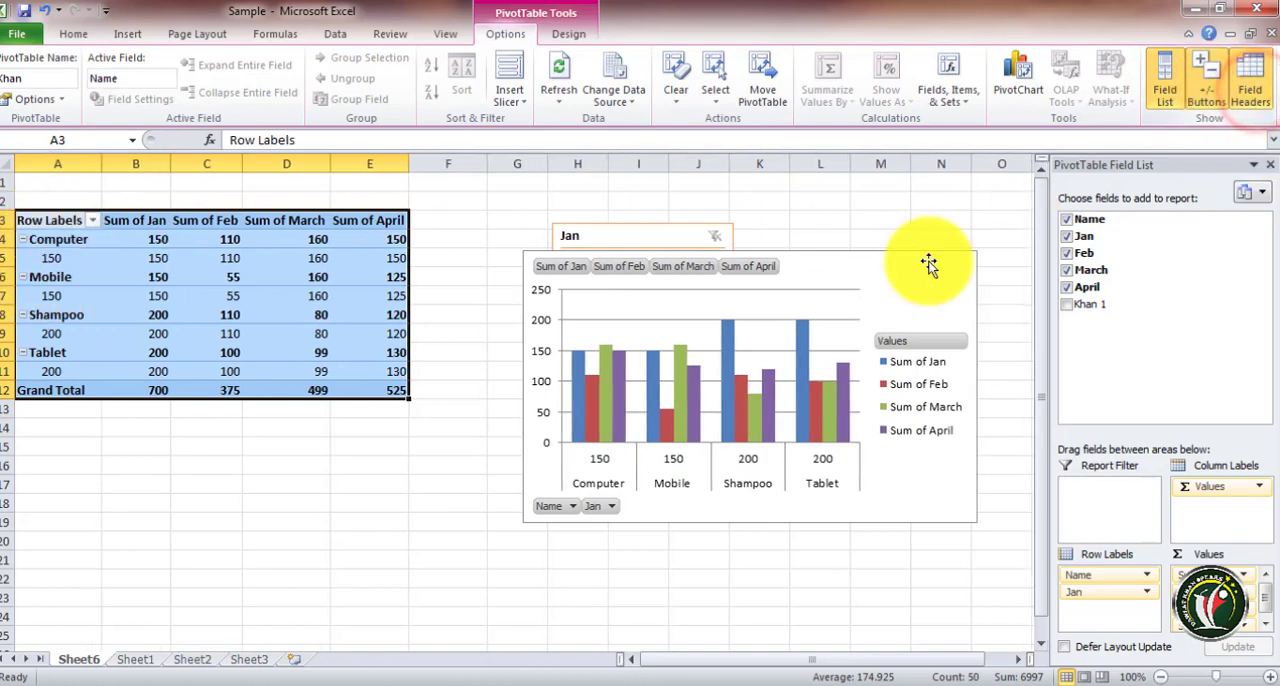
# Hide the PivotTable subtotals, then show all subtotals at the bottom of each group
pyautogui.click(563, 38)
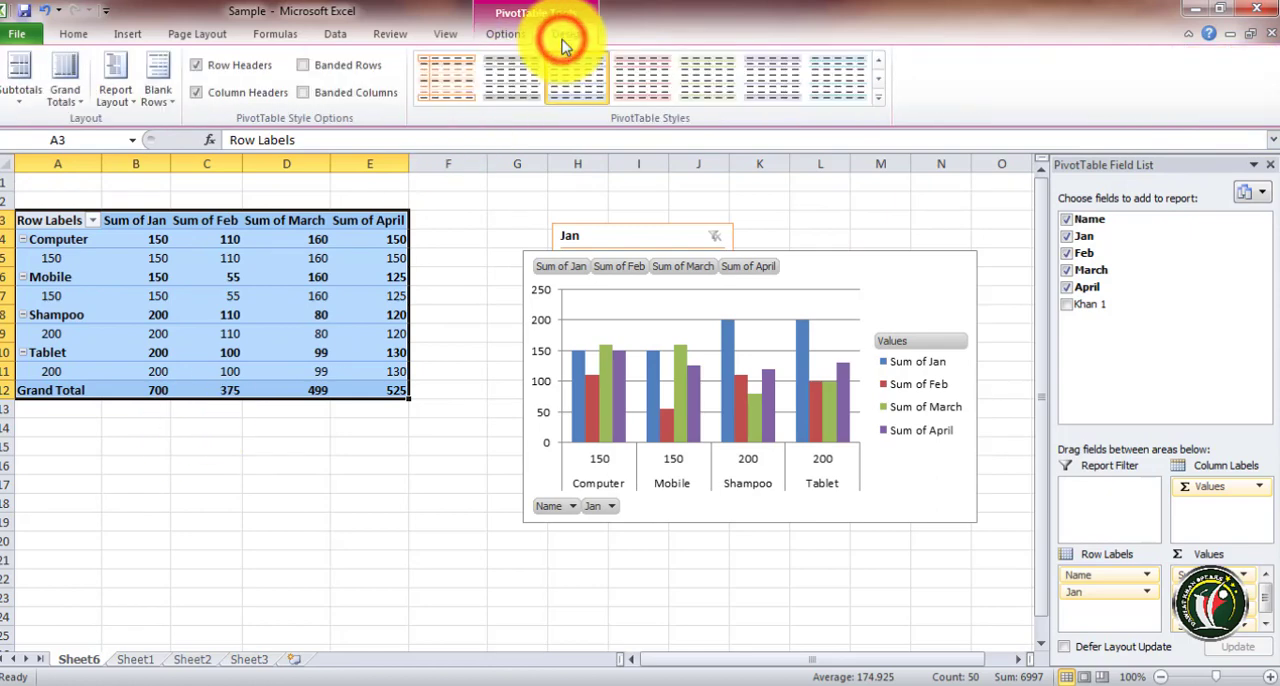
pyautogui.click(20, 100)
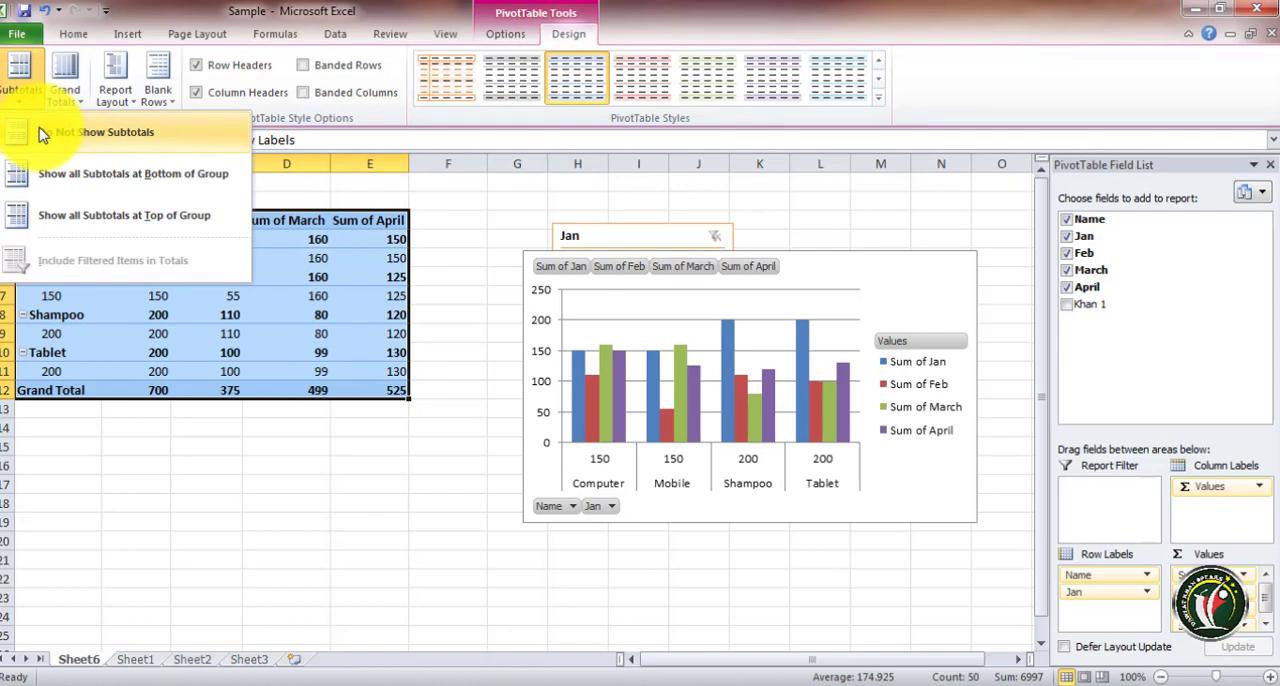
pyautogui.click(42, 134)
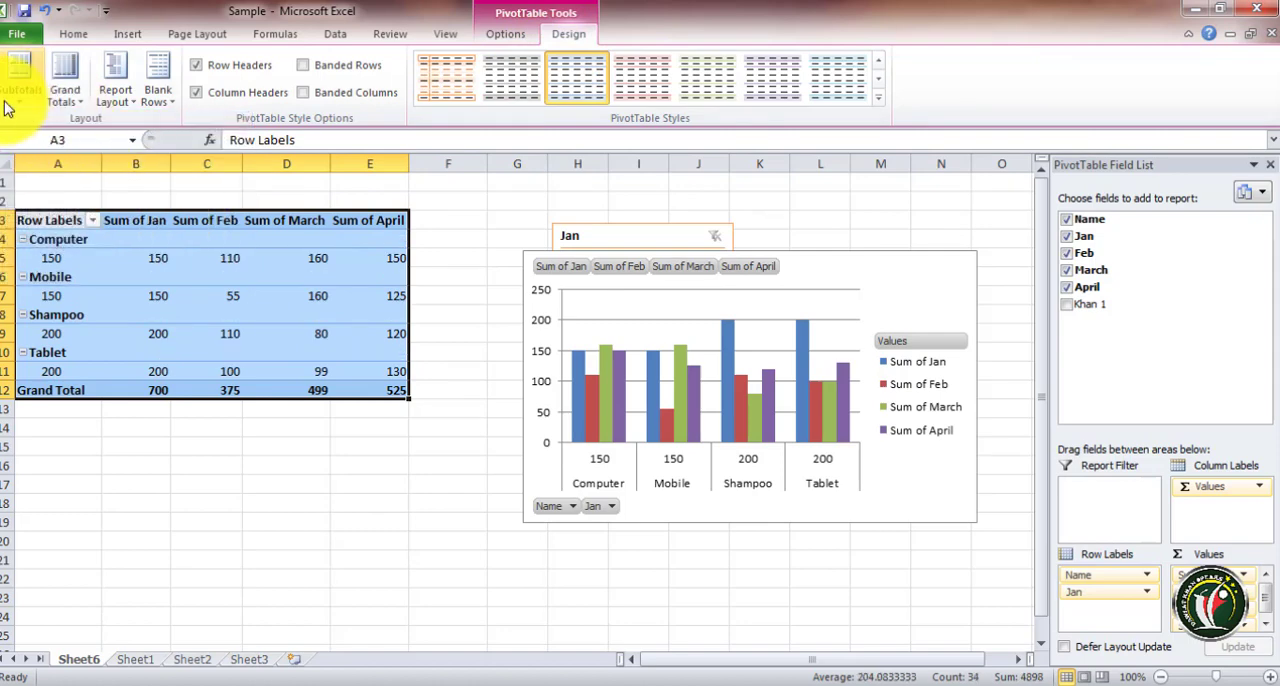
pyautogui.click(9, 104)
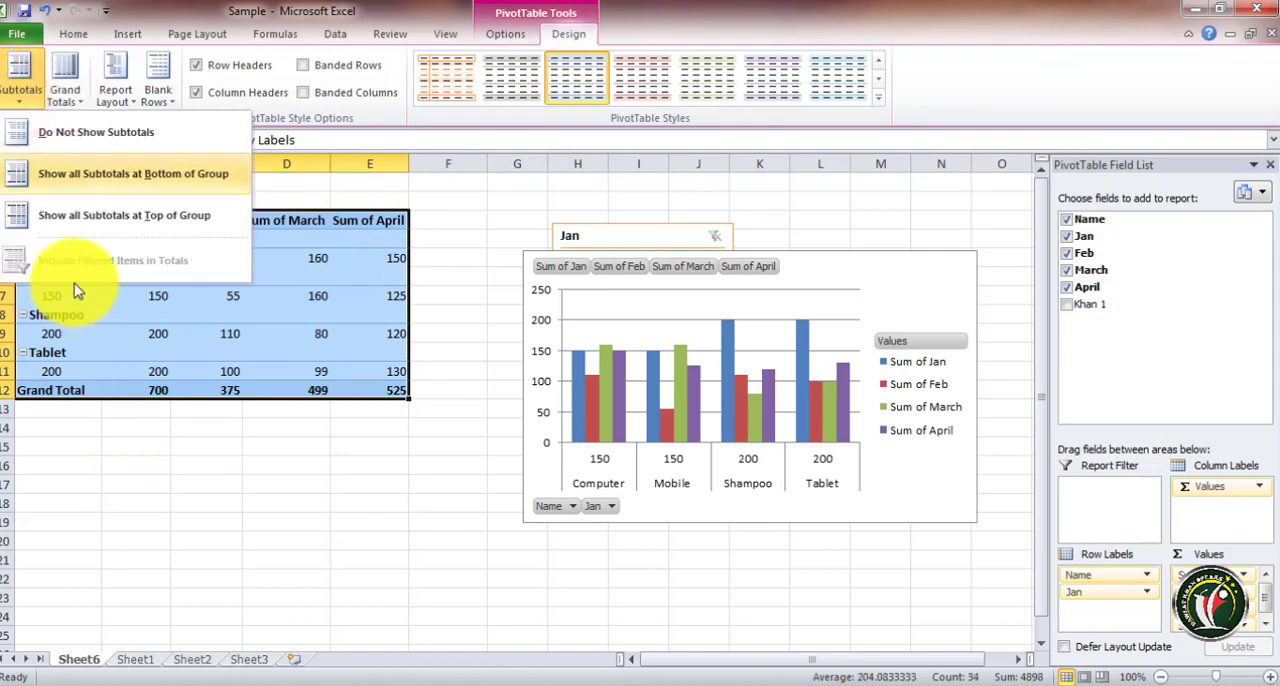
pyautogui.click(95, 177)
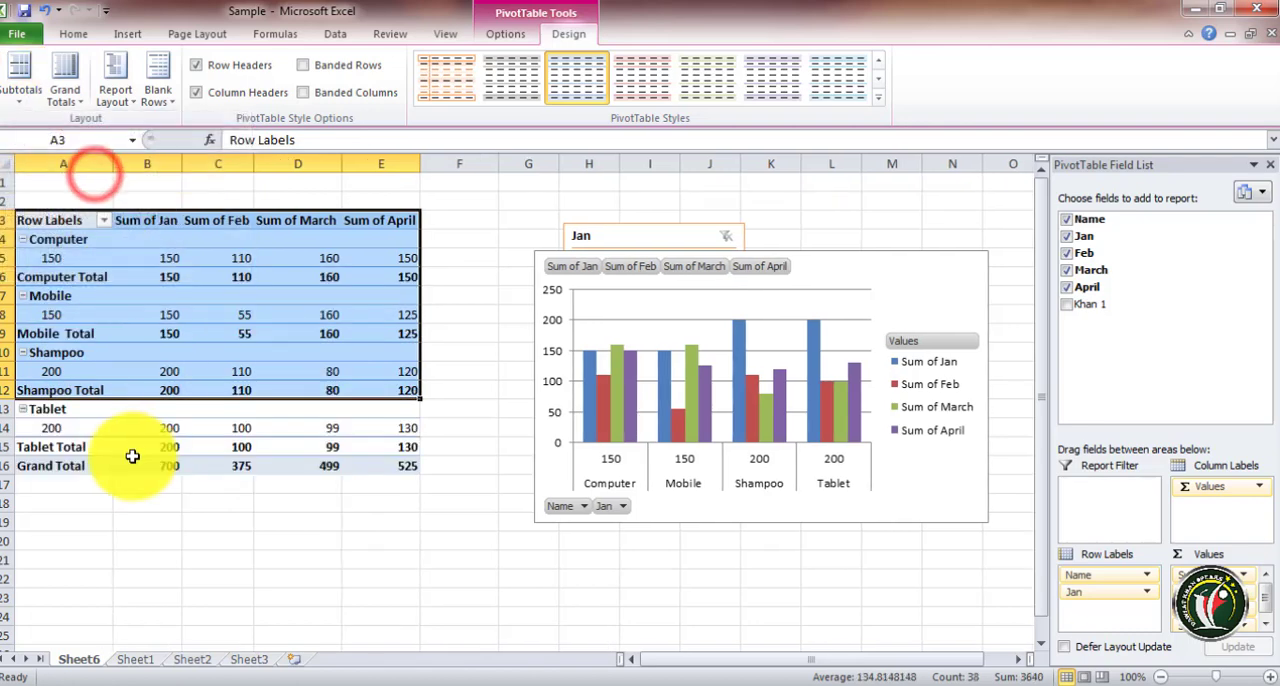
# Show all PivotTable subtotals at the top of each group
pyautogui.click(15, 95)
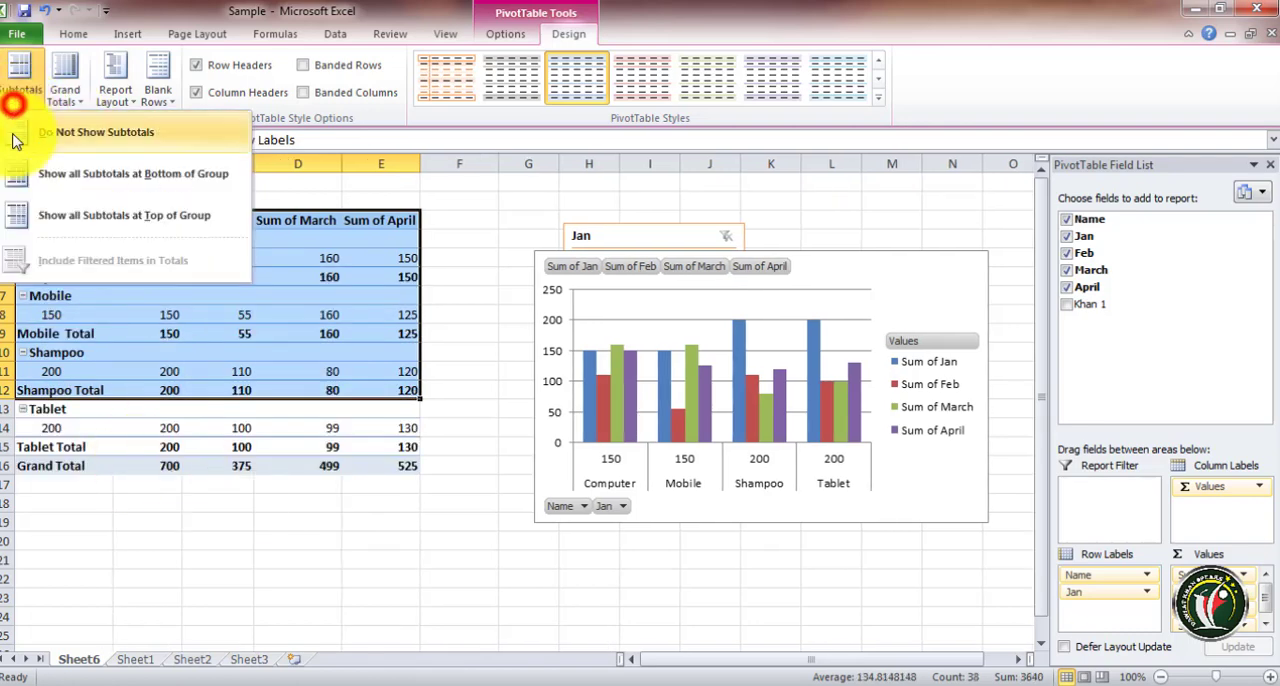
pyautogui.click(175, 228)
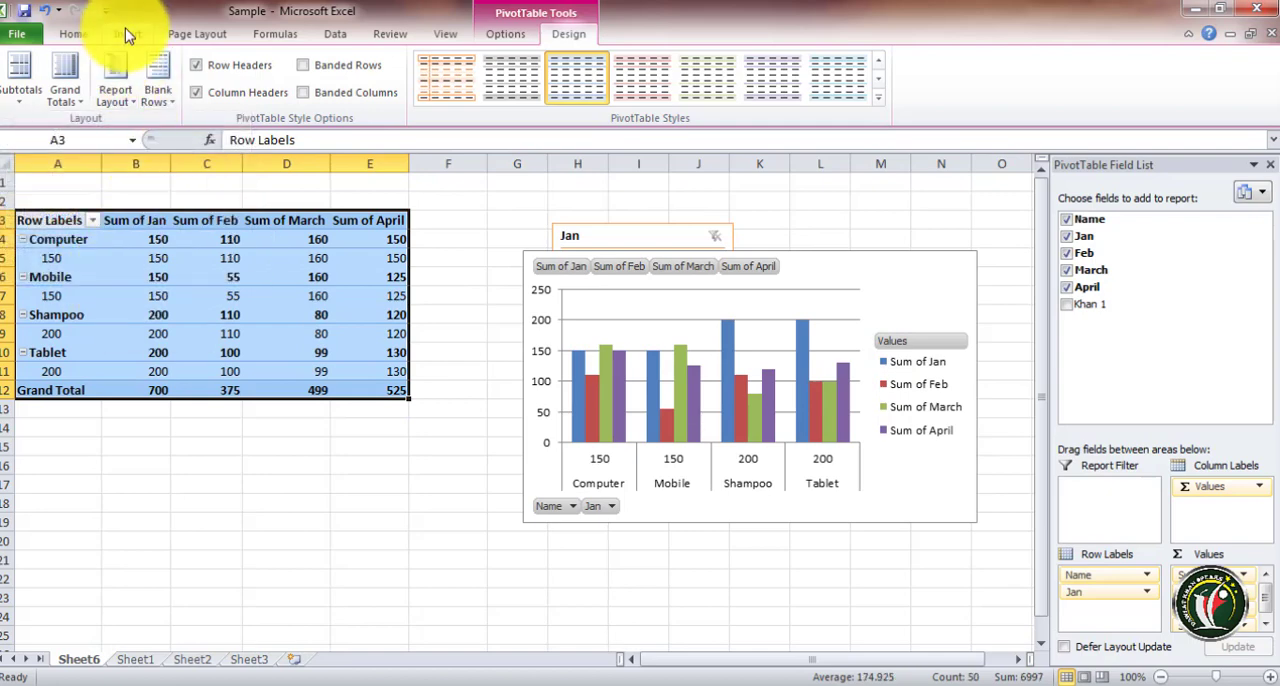
# Select the product items from Computer through Tablet and group them into a single new group
pyautogui.click(512, 36)
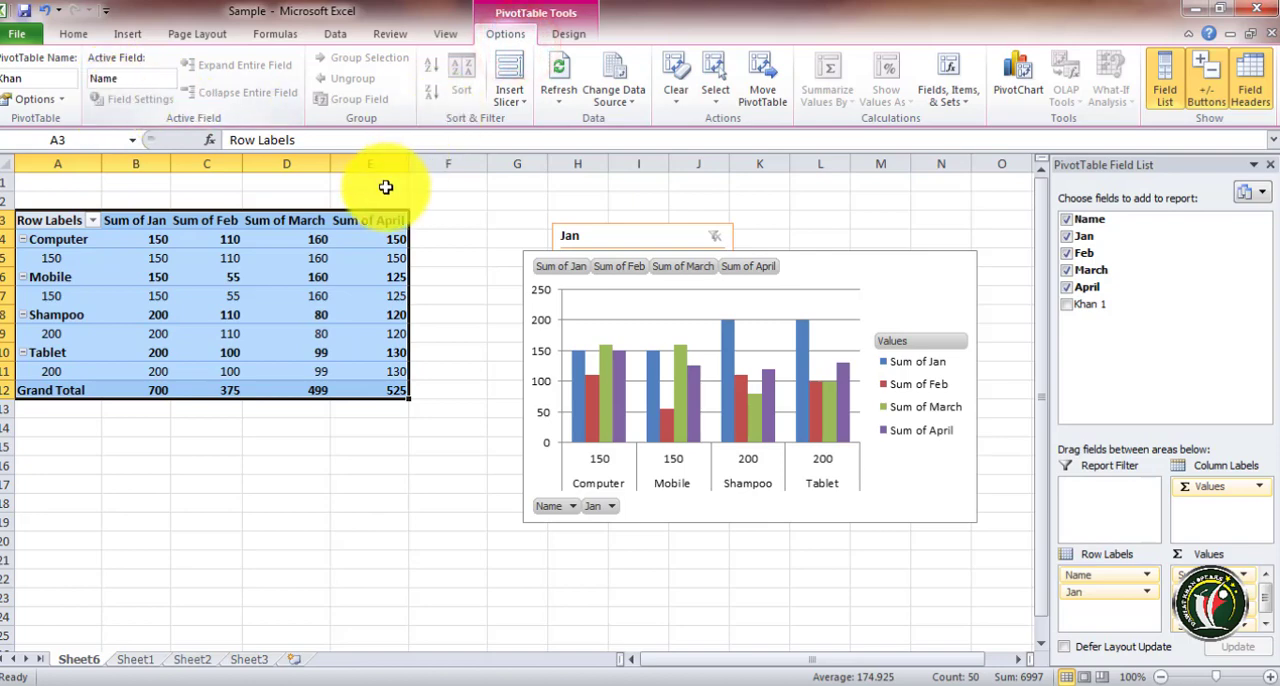
pyautogui.click(187, 258)
pyautogui.moveTo(45, 221); pyautogui.dragTo(342, 371)
pyautogui.click(230, 370)
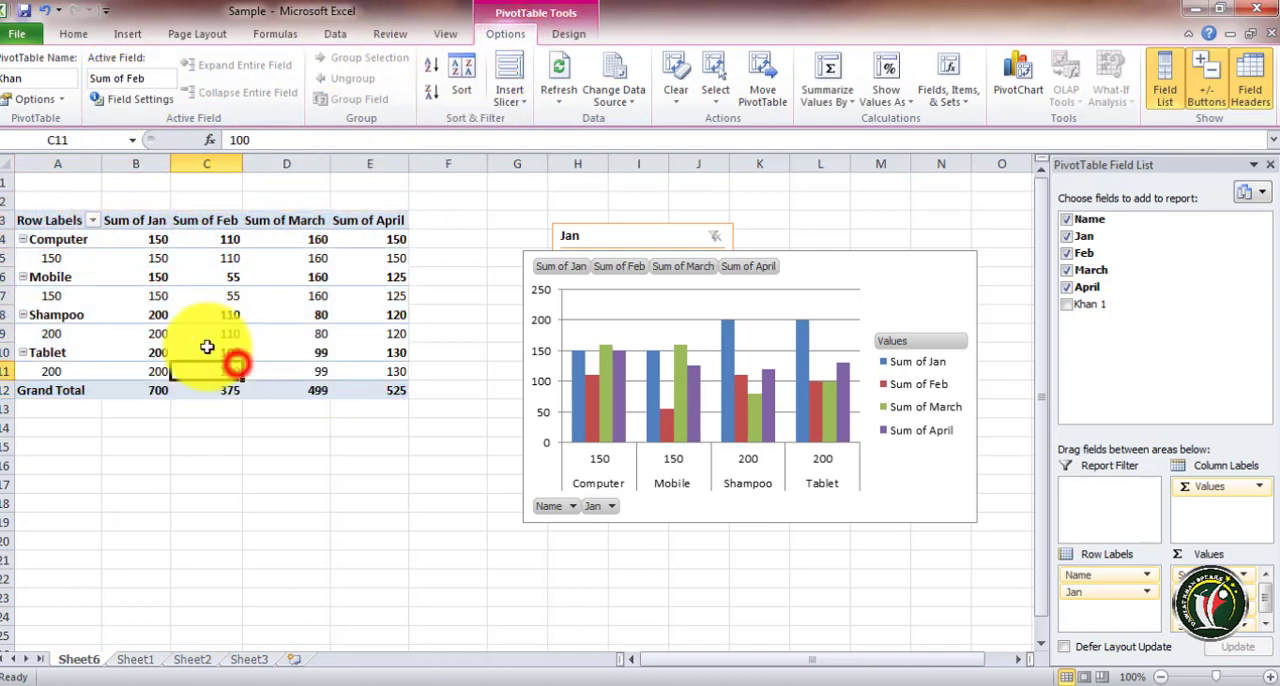
pyautogui.click(40, 257)
pyautogui.click(57, 274)
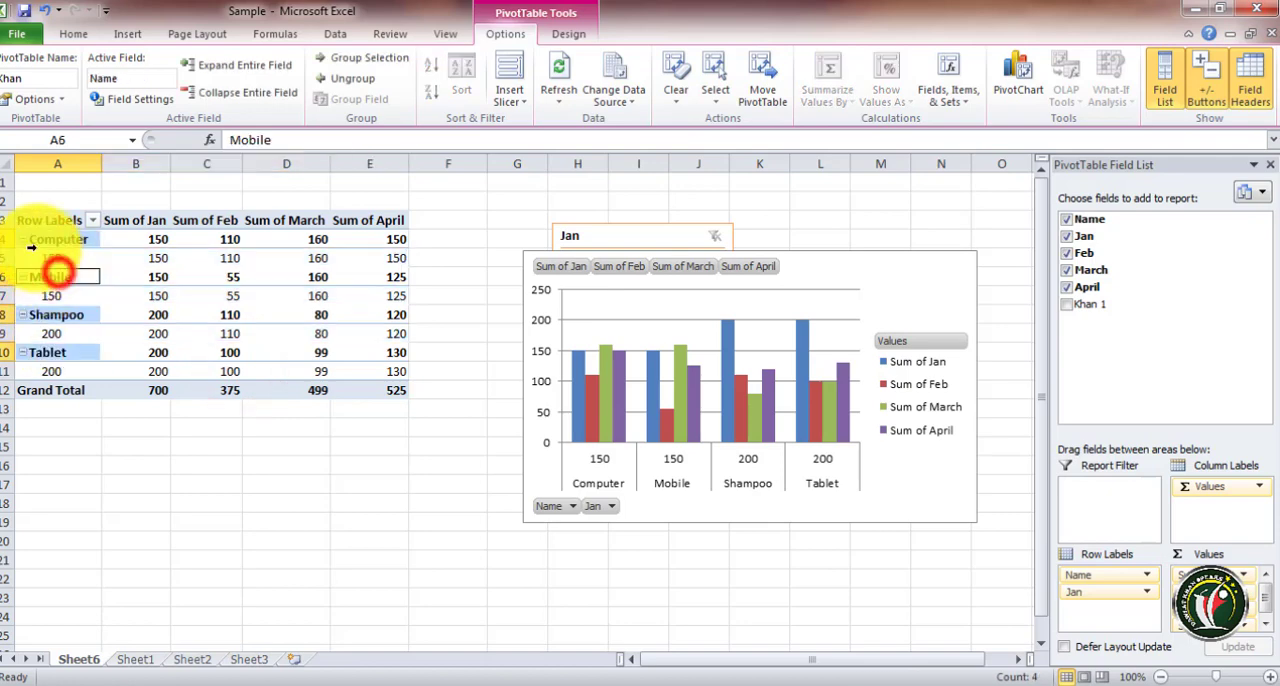
pyautogui.click(24, 239)
pyautogui.moveTo(43, 240); pyautogui.dragTo(43, 341)
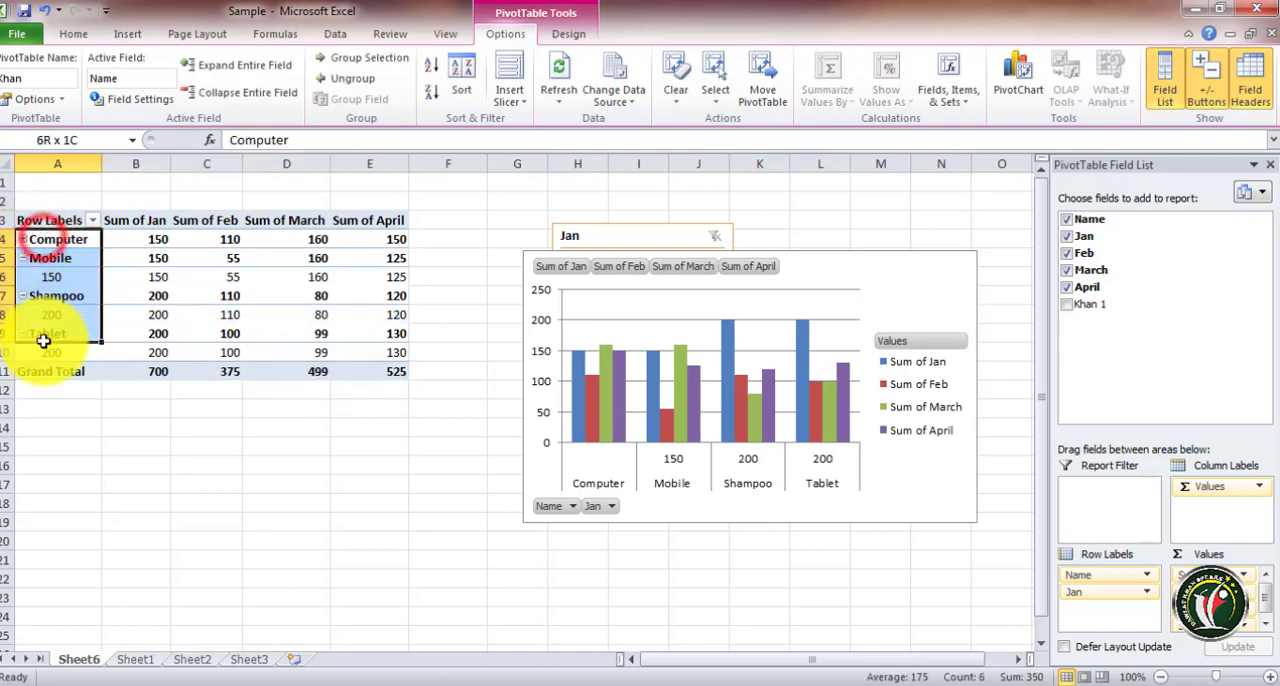
pyautogui.click(365, 65)
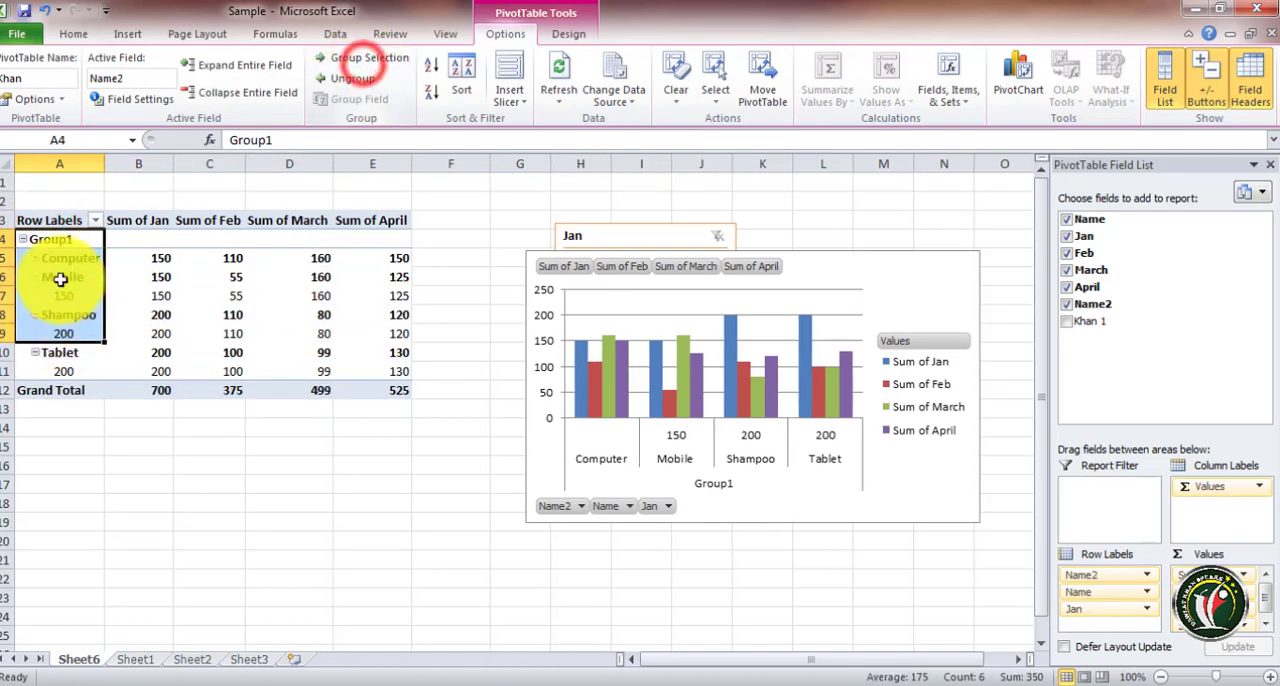
# Show all subtotals at the top of each group so the new group displays its total
pyautogui.click(130, 276)
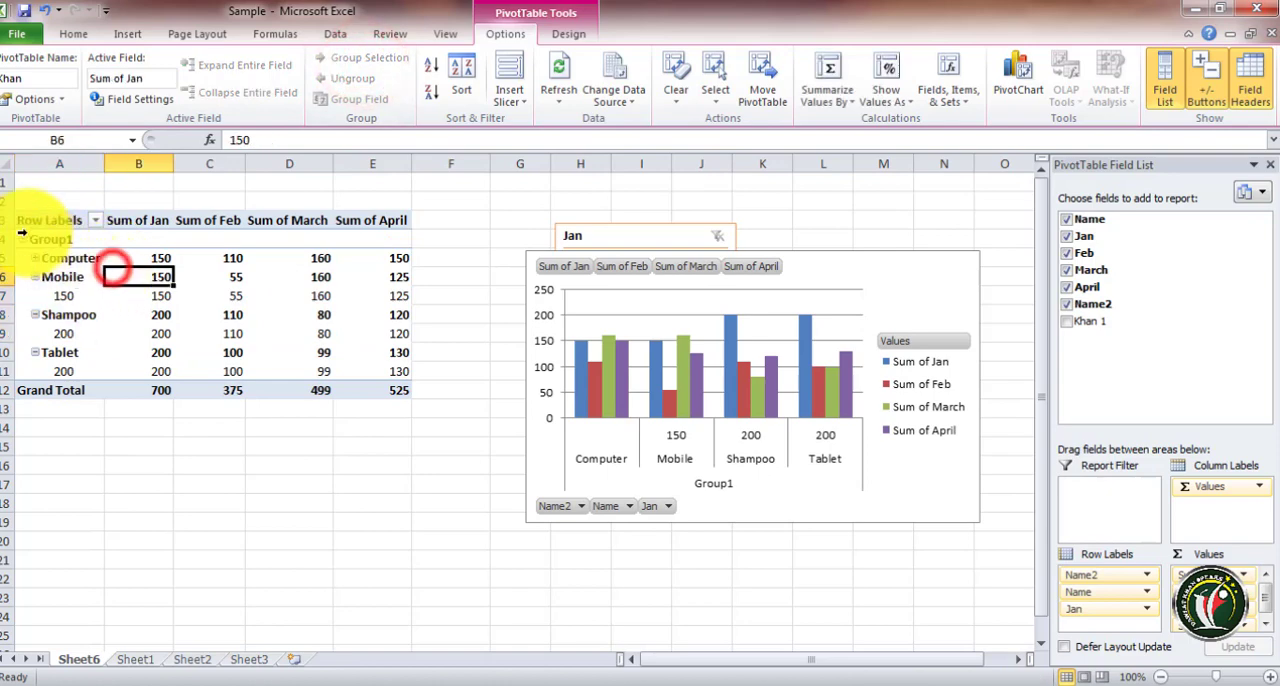
pyautogui.click(568, 33)
pyautogui.click(70, 90)
pyautogui.click(20, 75)
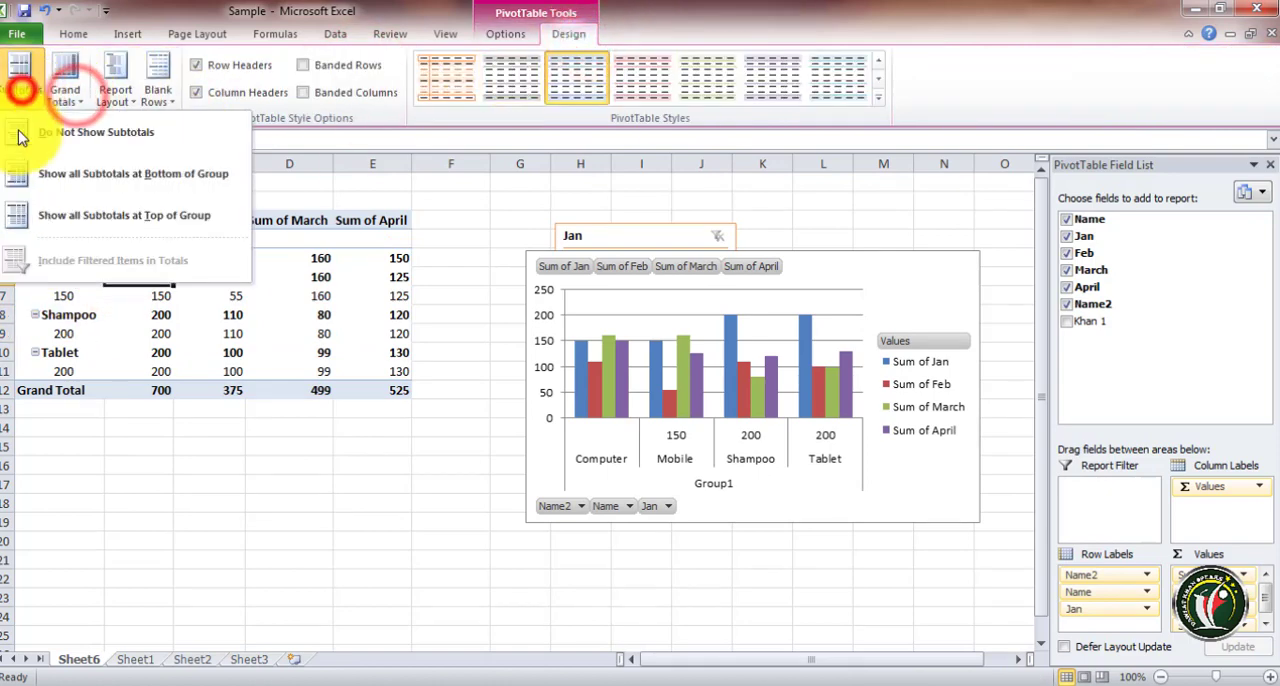
pyautogui.click(91, 212)
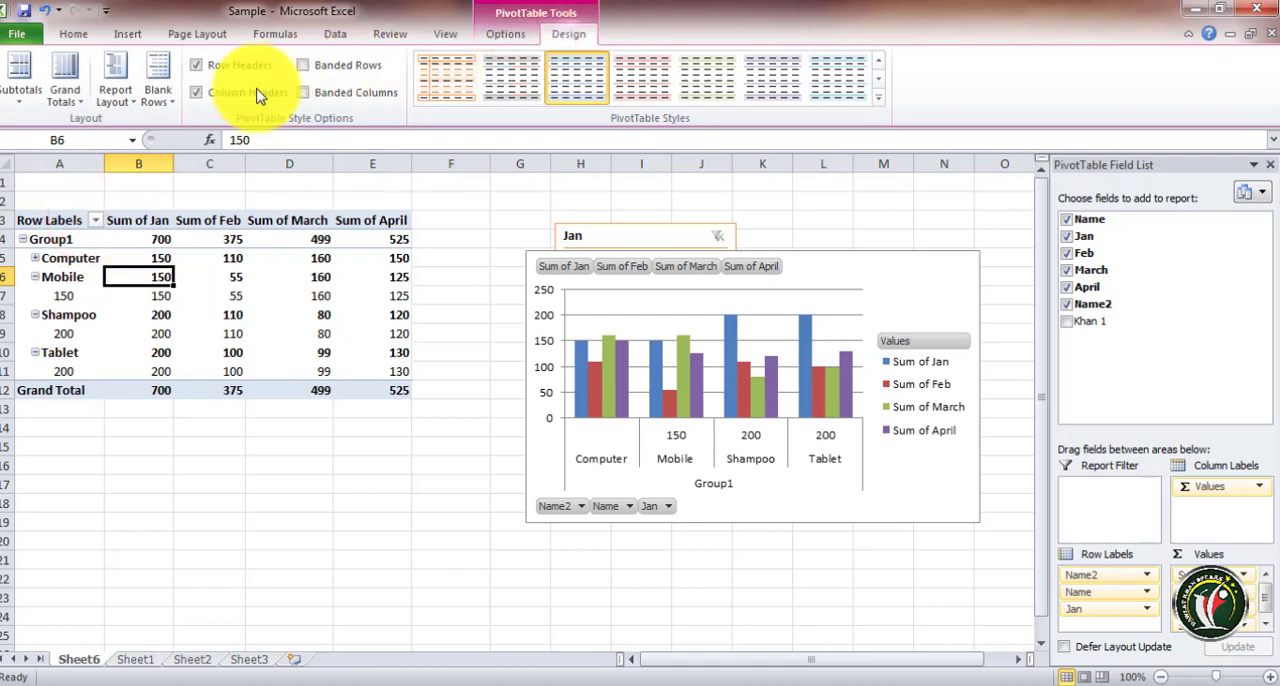
# Turn the PivotTable grand totals off for rows and columns
pyautogui.click(71, 100)
pyautogui.click(22, 95)
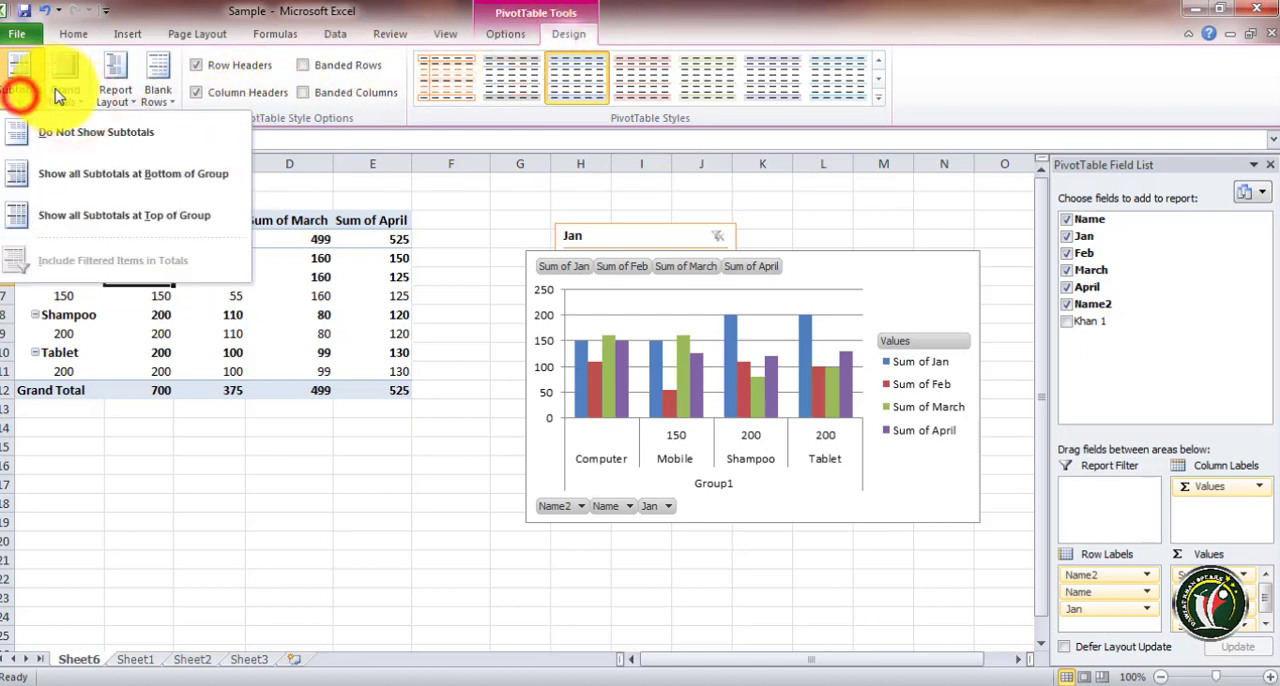
pyautogui.click(52, 80)
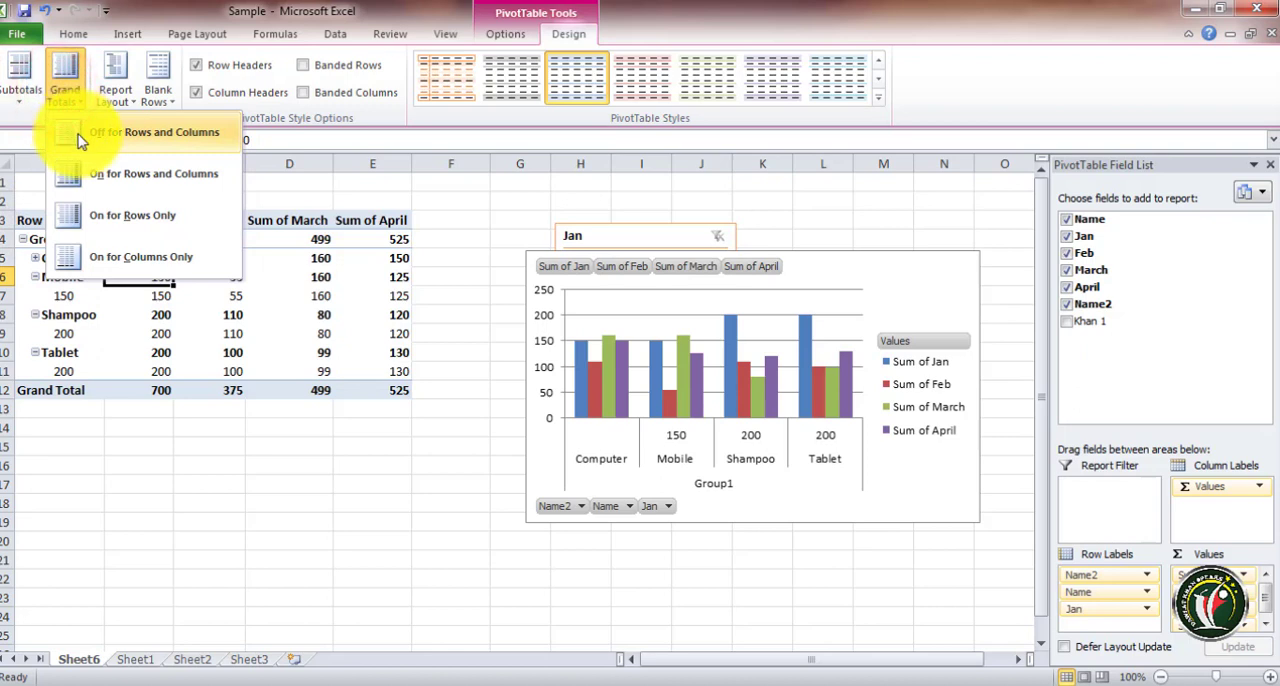
pyautogui.click(115, 133)
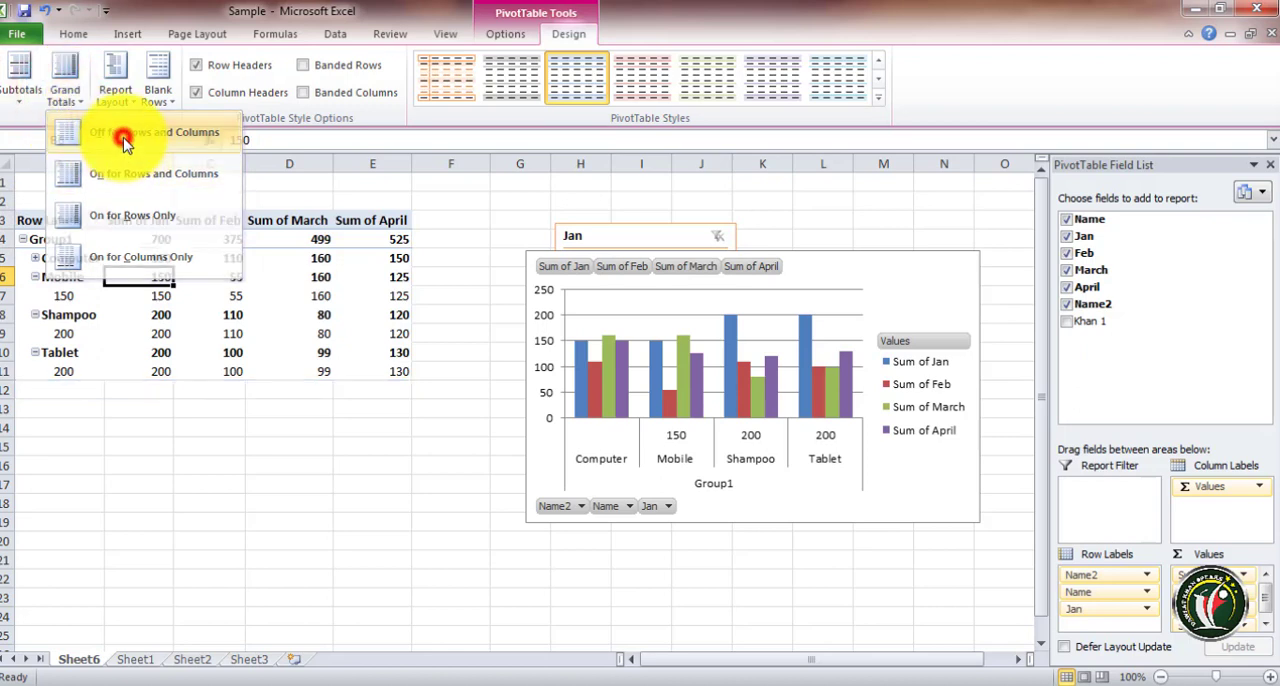
# Cycle grand totals through on for rows and columns, on for rows only, and on for columns only
pyautogui.click(66, 95)
pyautogui.click(85, 175)
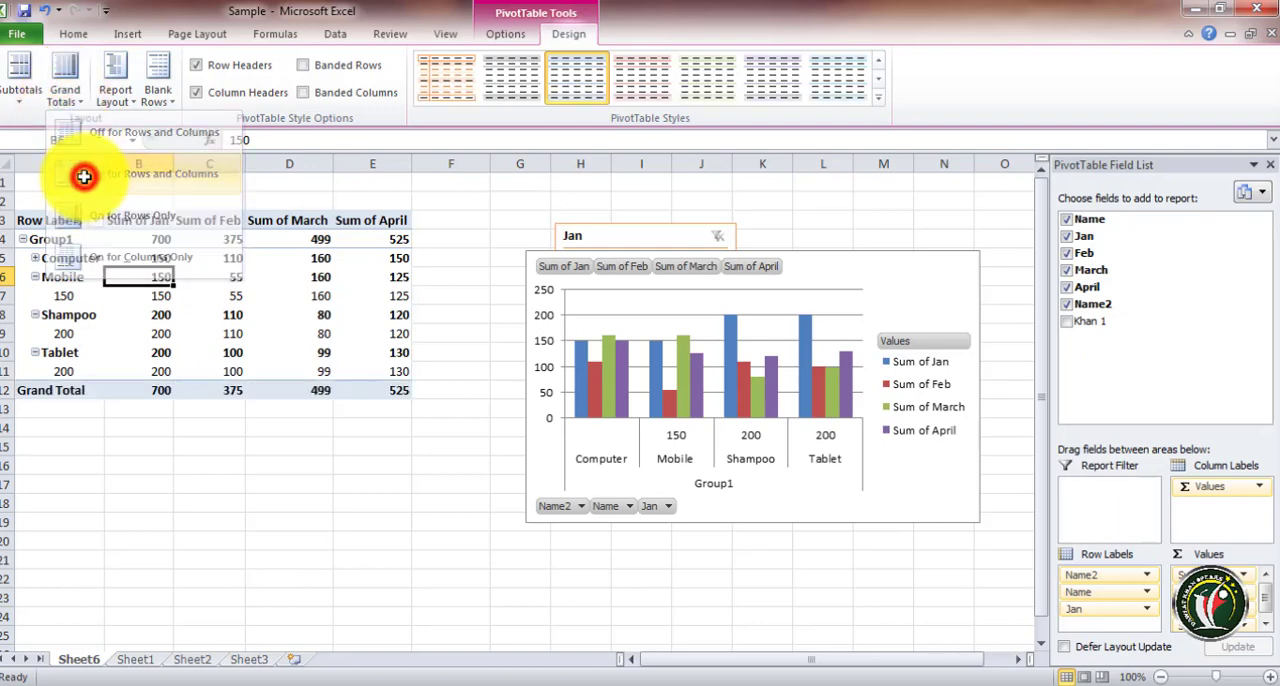
pyautogui.click(66, 88)
pyautogui.click(90, 228)
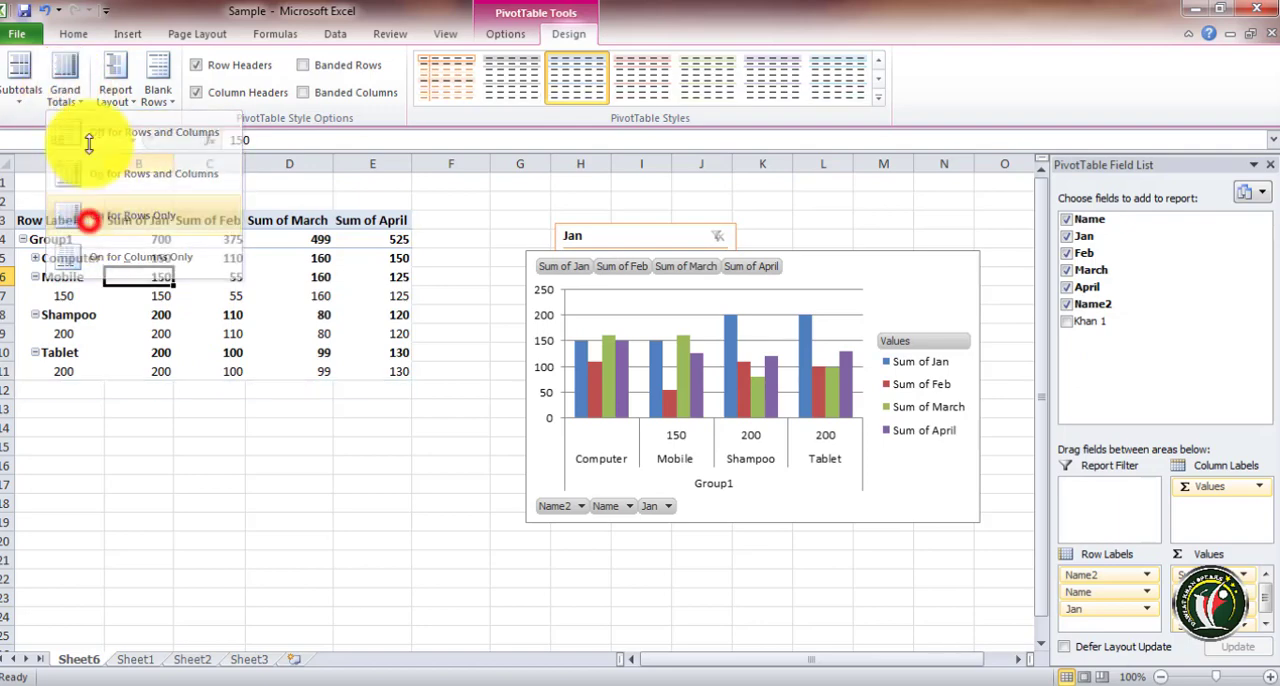
pyautogui.click(68, 90)
pyautogui.click(112, 258)
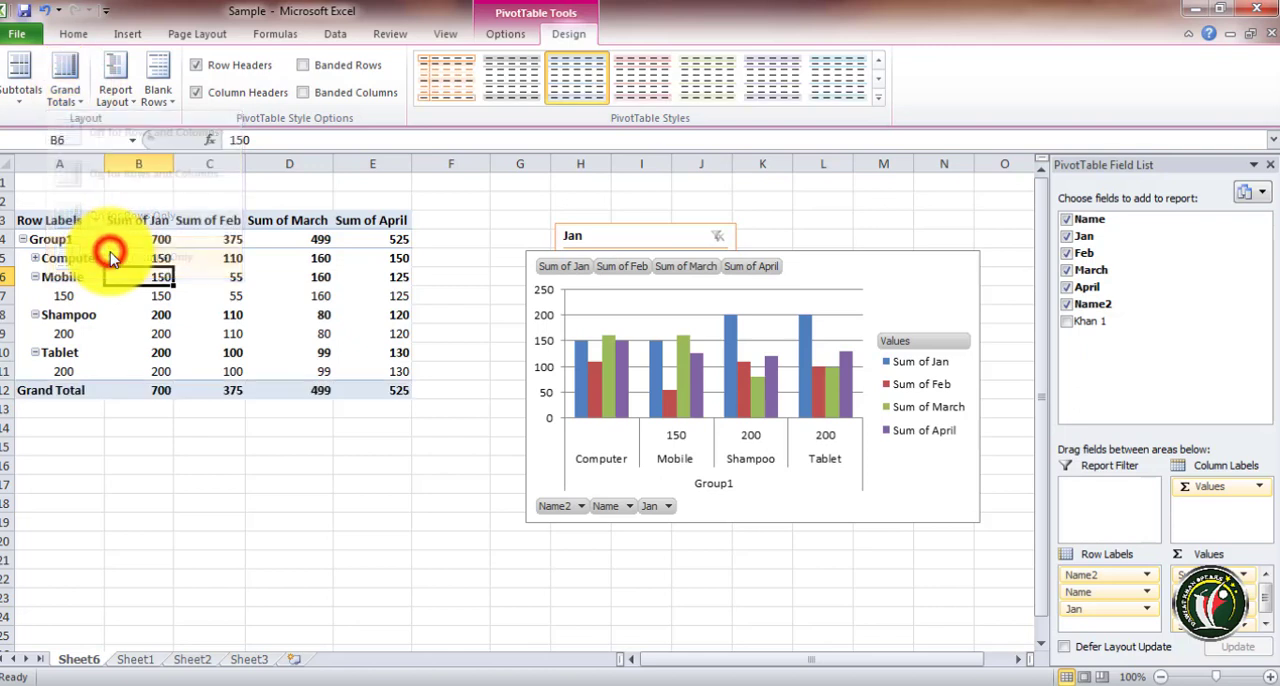
# Insert a blank line after each item, then remove the blank lines again
pyautogui.click(158, 84)
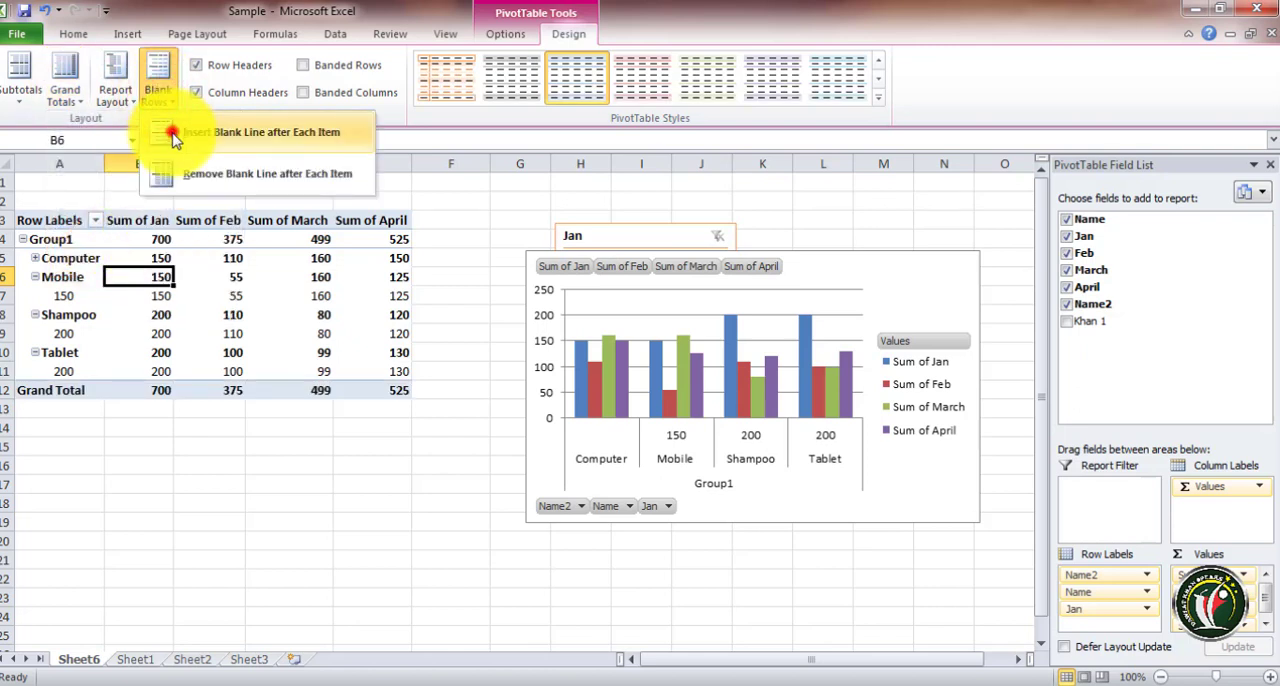
pyautogui.click(172, 137)
pyautogui.click(158, 95)
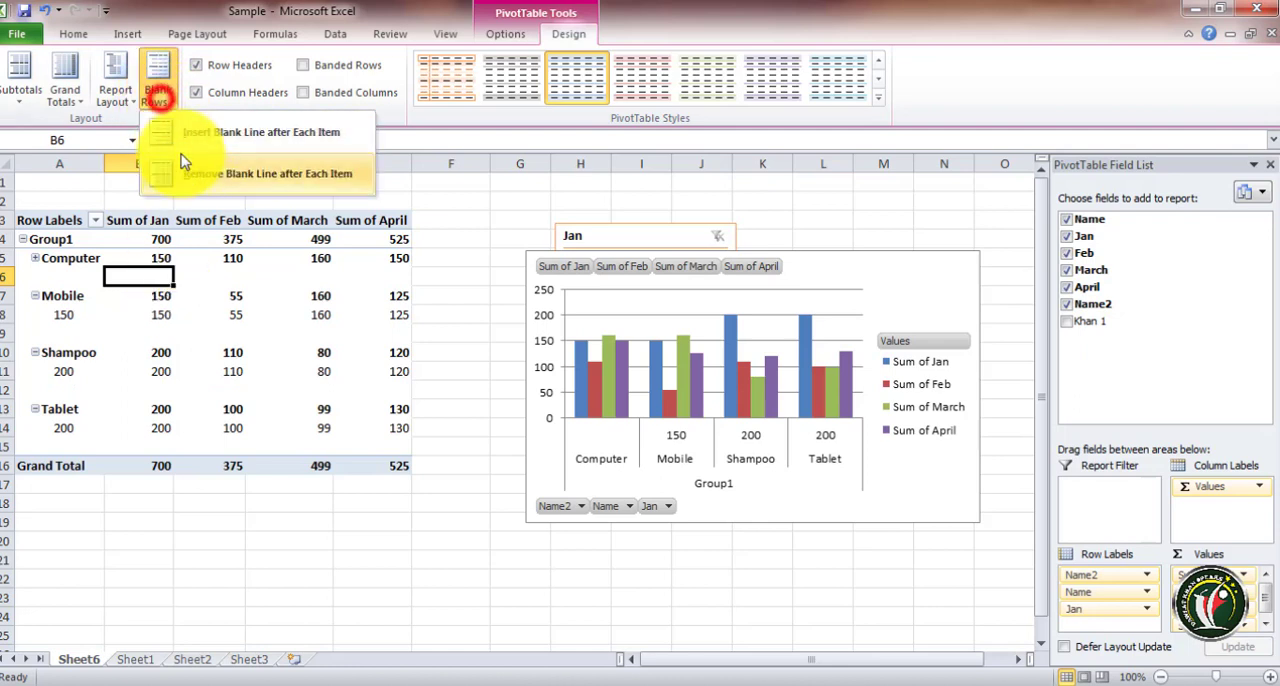
pyautogui.click(190, 178)
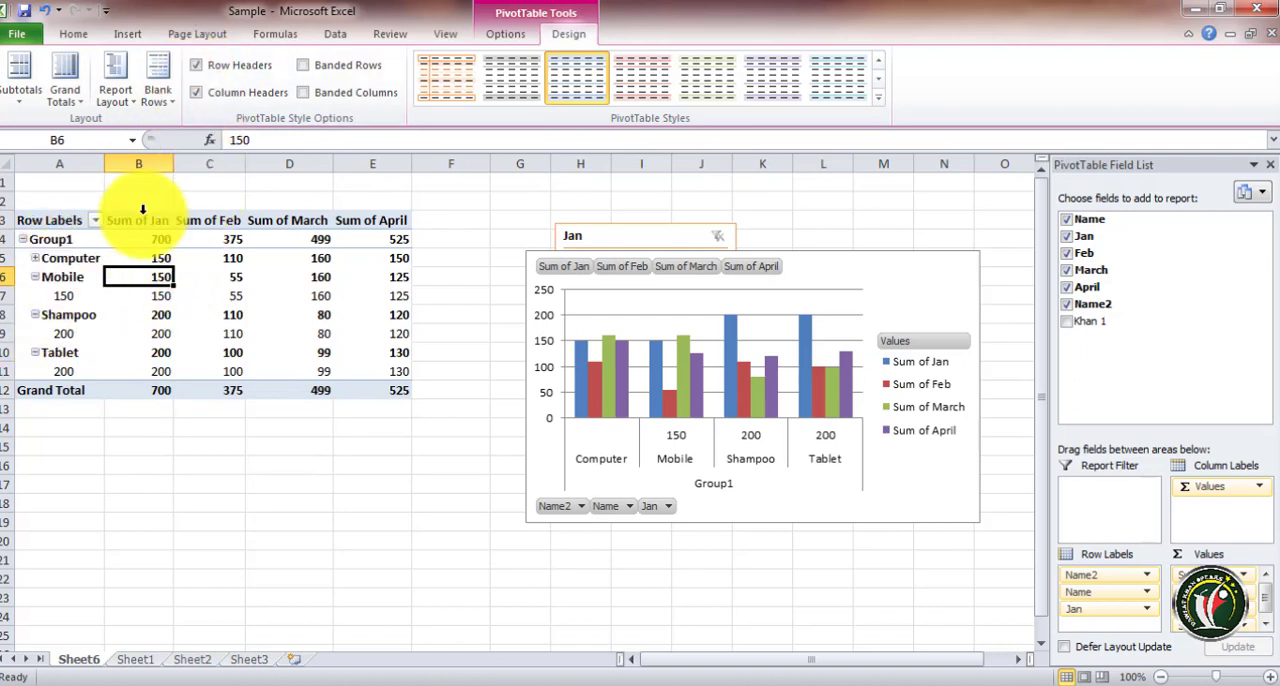
# Toggle the Row Headers and Column Headers style options off and back on
pyautogui.click(197, 66)
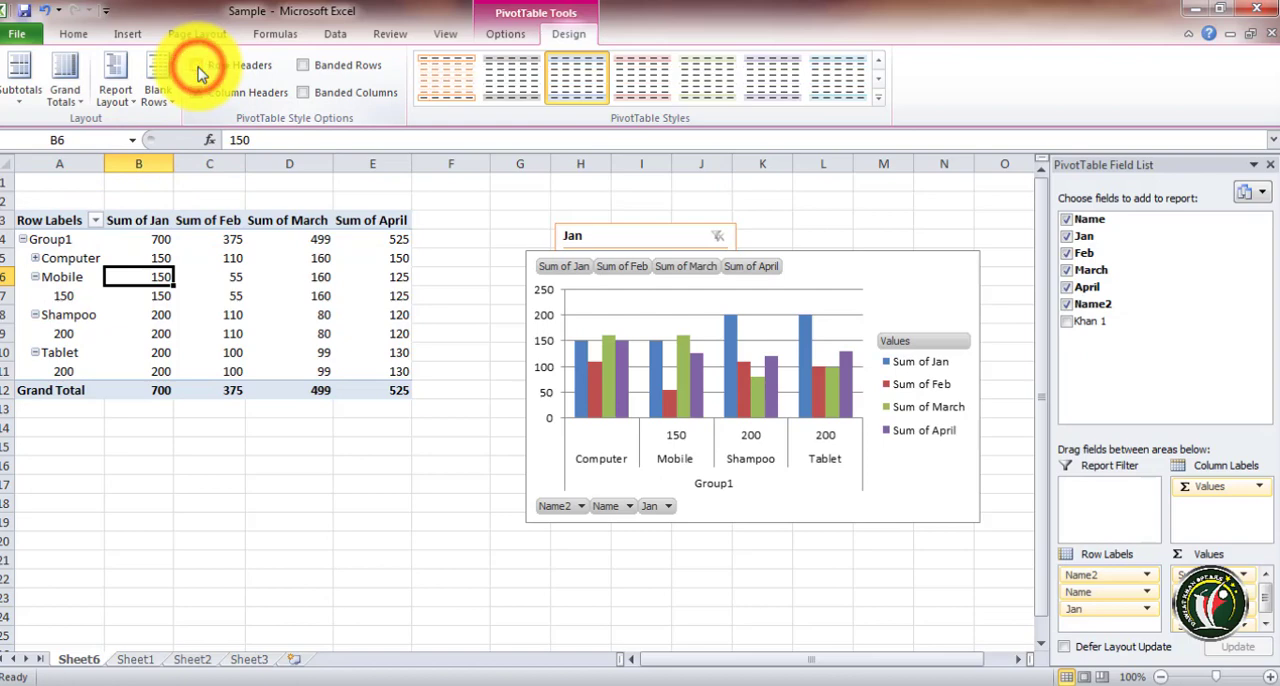
pyautogui.click(197, 67)
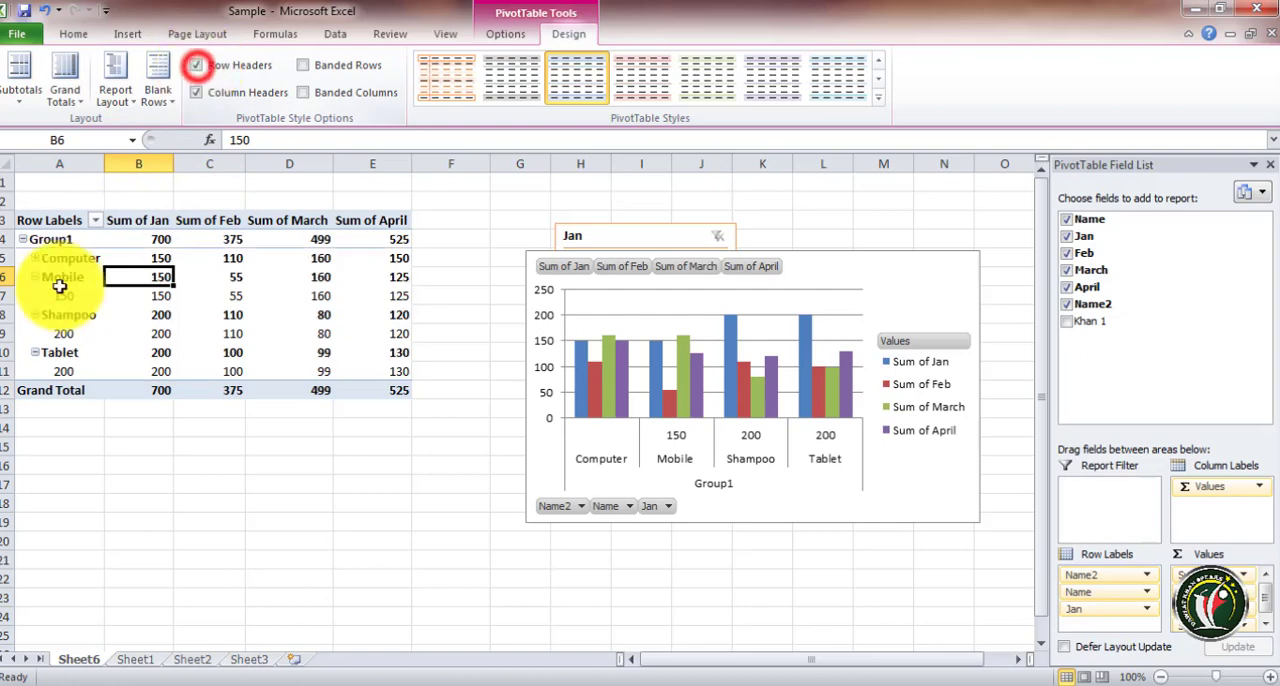
pyautogui.click(197, 67)
pyautogui.click(197, 67)
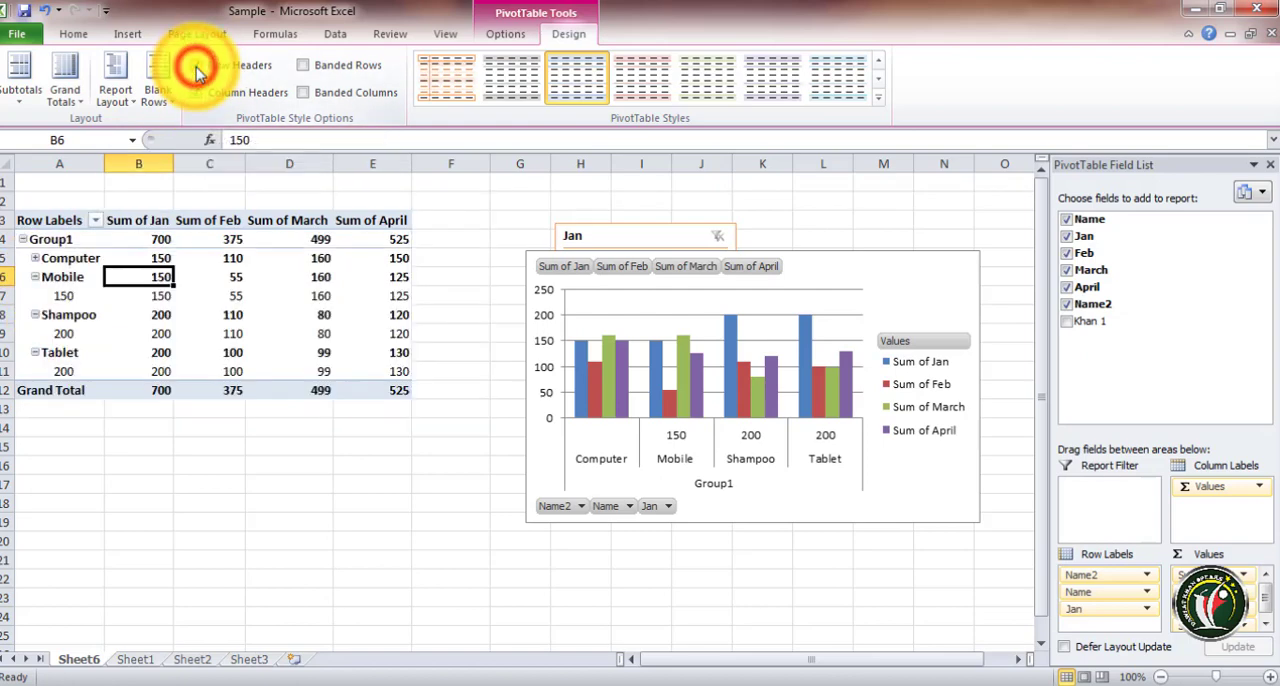
pyautogui.click(197, 67)
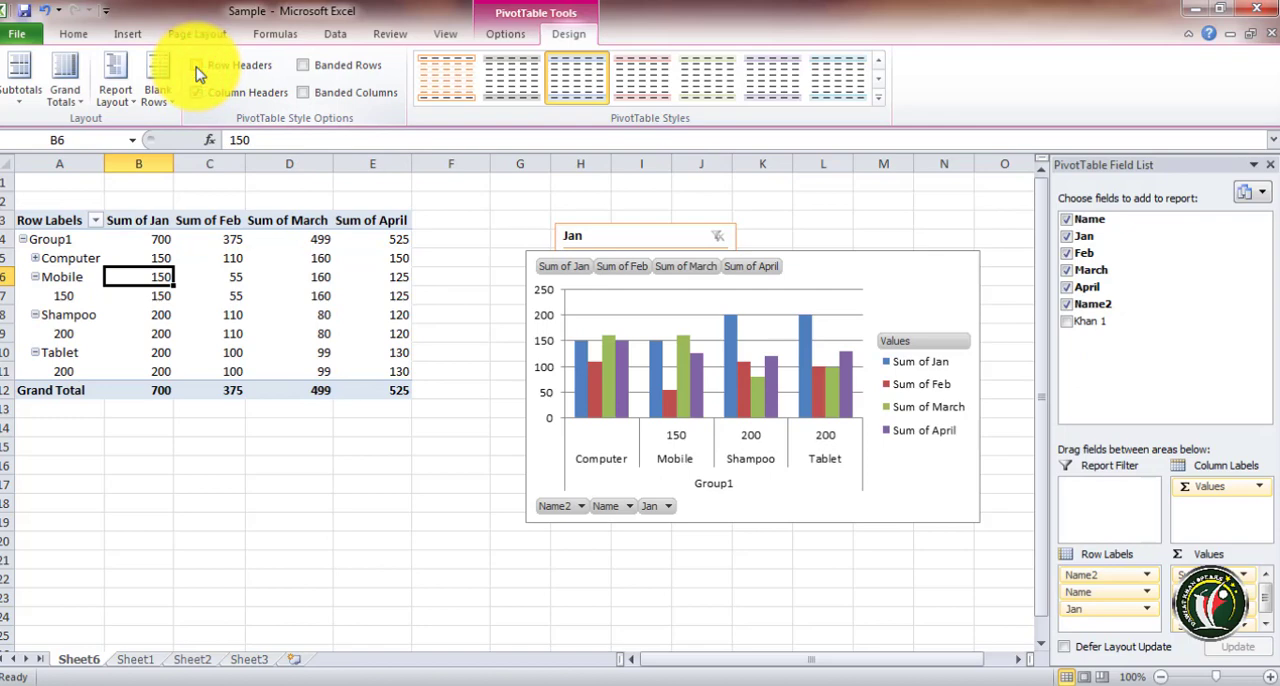
pyautogui.click(197, 67)
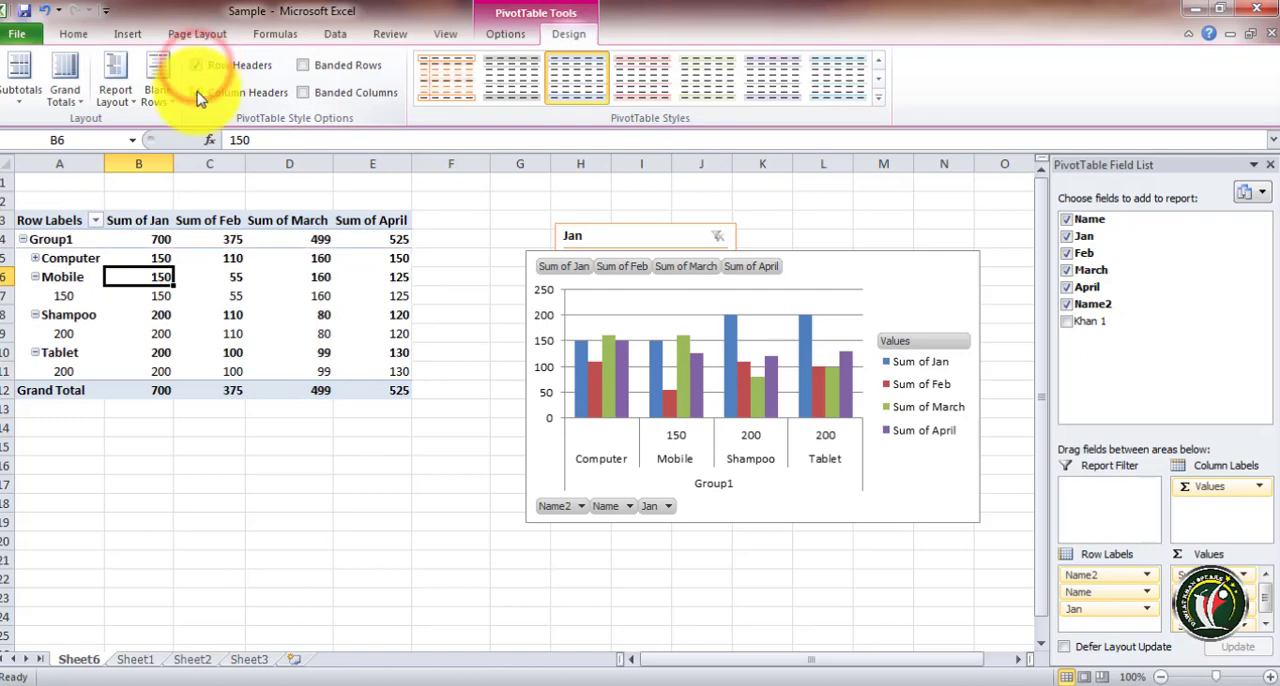
pyautogui.click(197, 95)
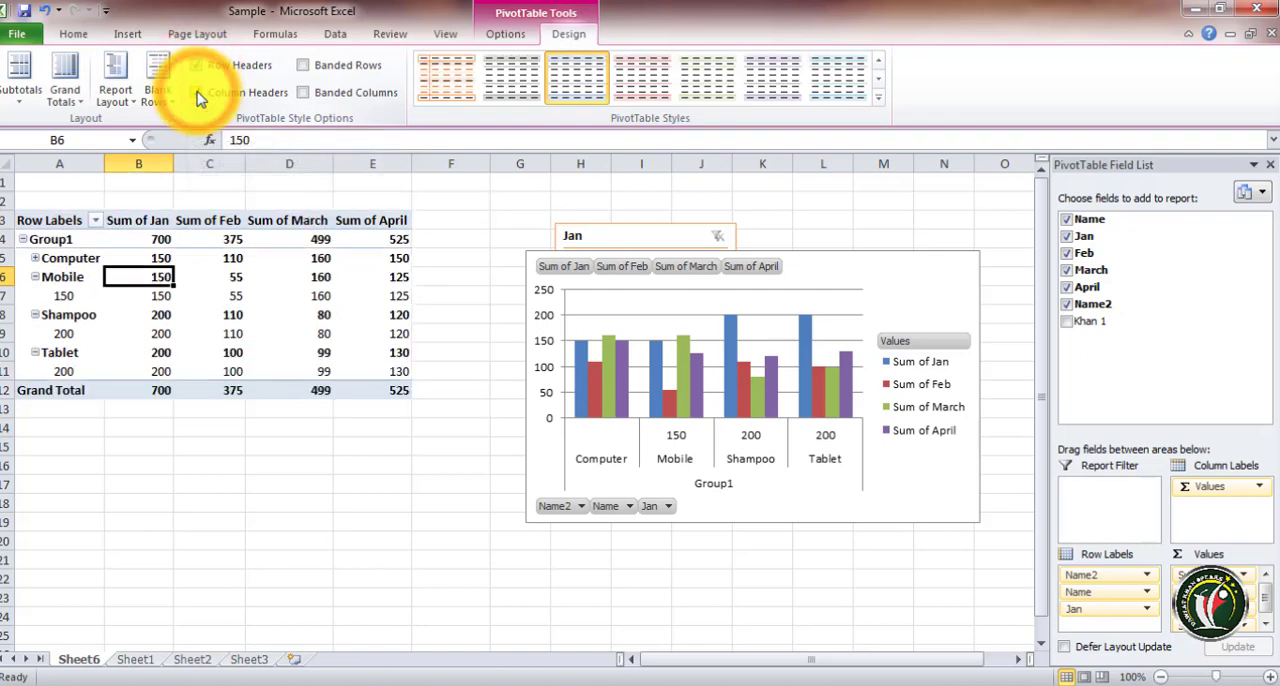
pyautogui.click(196, 92)
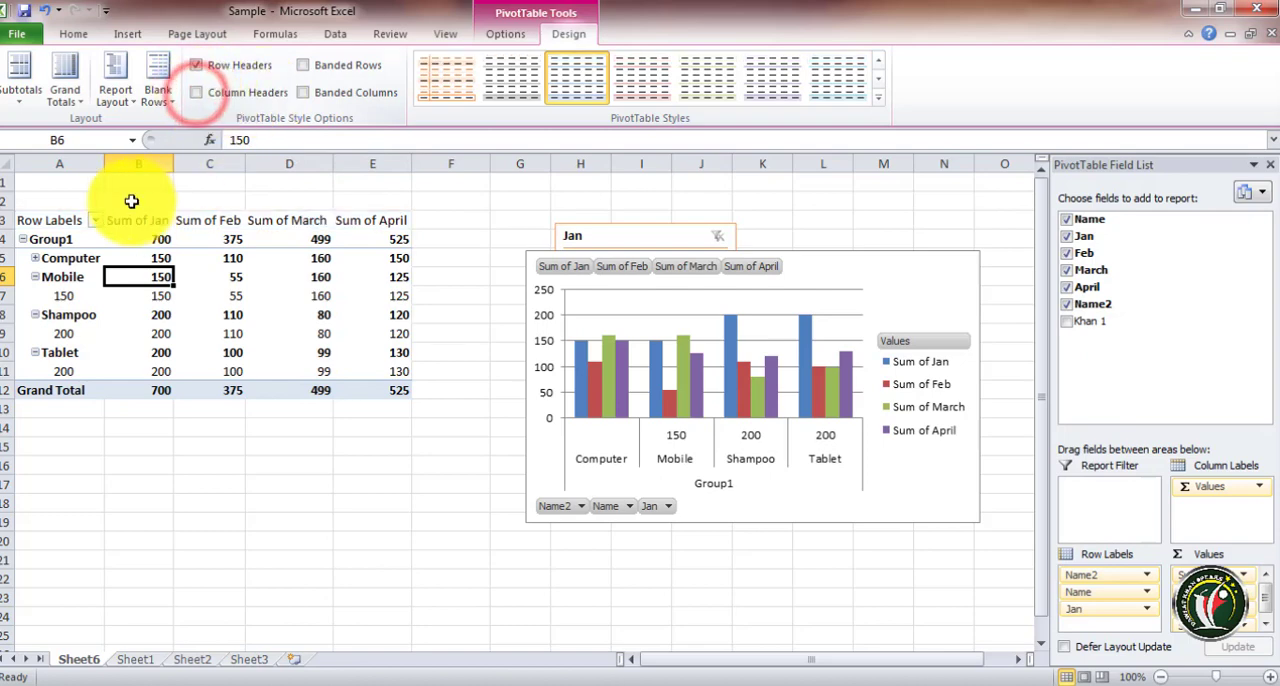
pyautogui.click(197, 92)
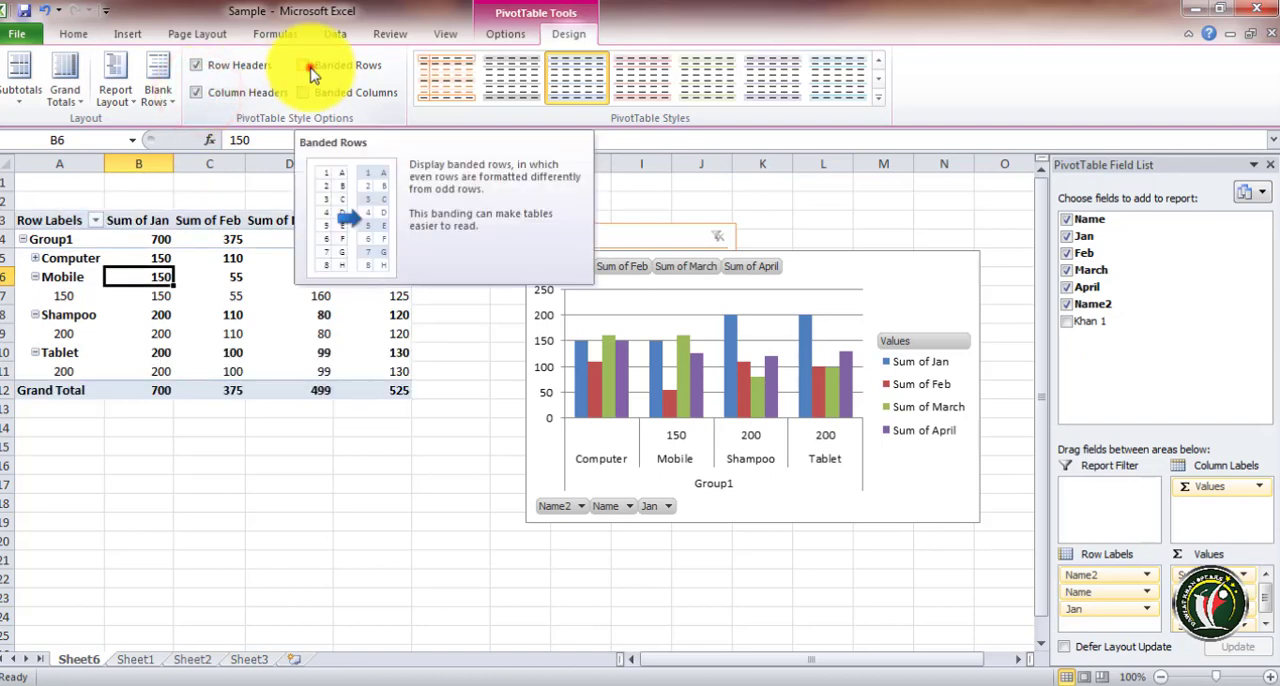
# Toggle the Banded Rows and Banded Columns style options on and back off
pyautogui.click(310, 72)
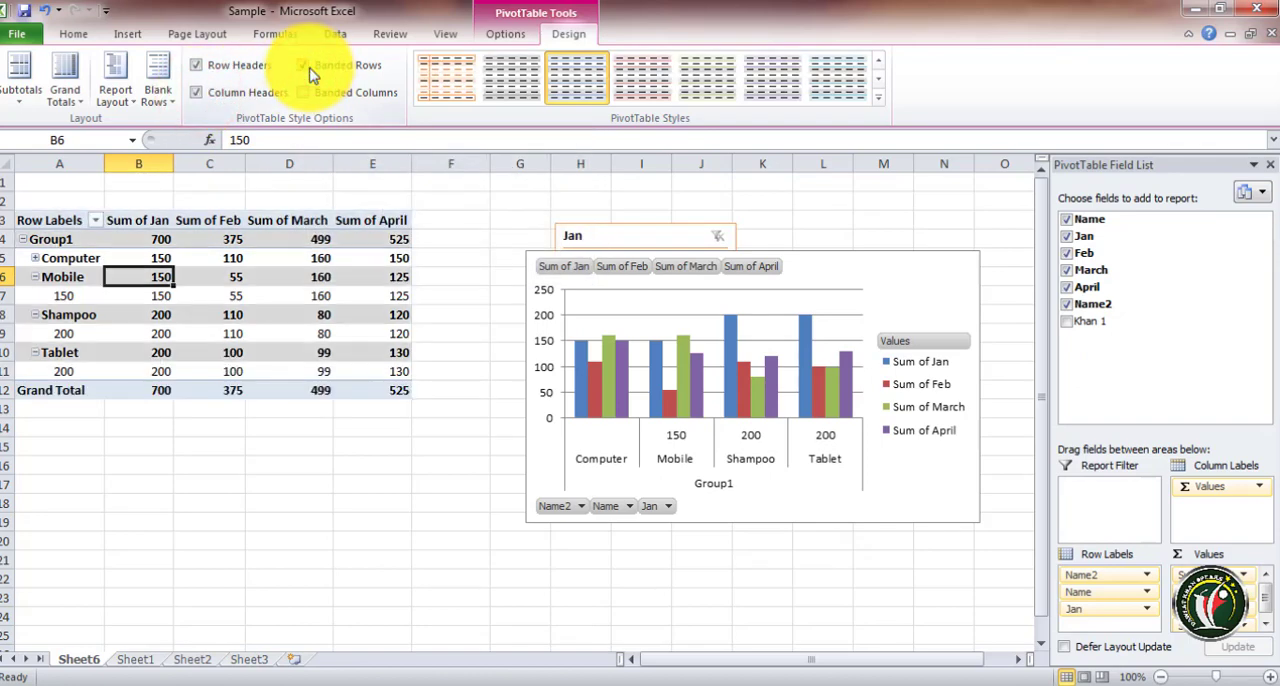
pyautogui.click(304, 93)
pyautogui.click(304, 92)
pyautogui.click(304, 64)
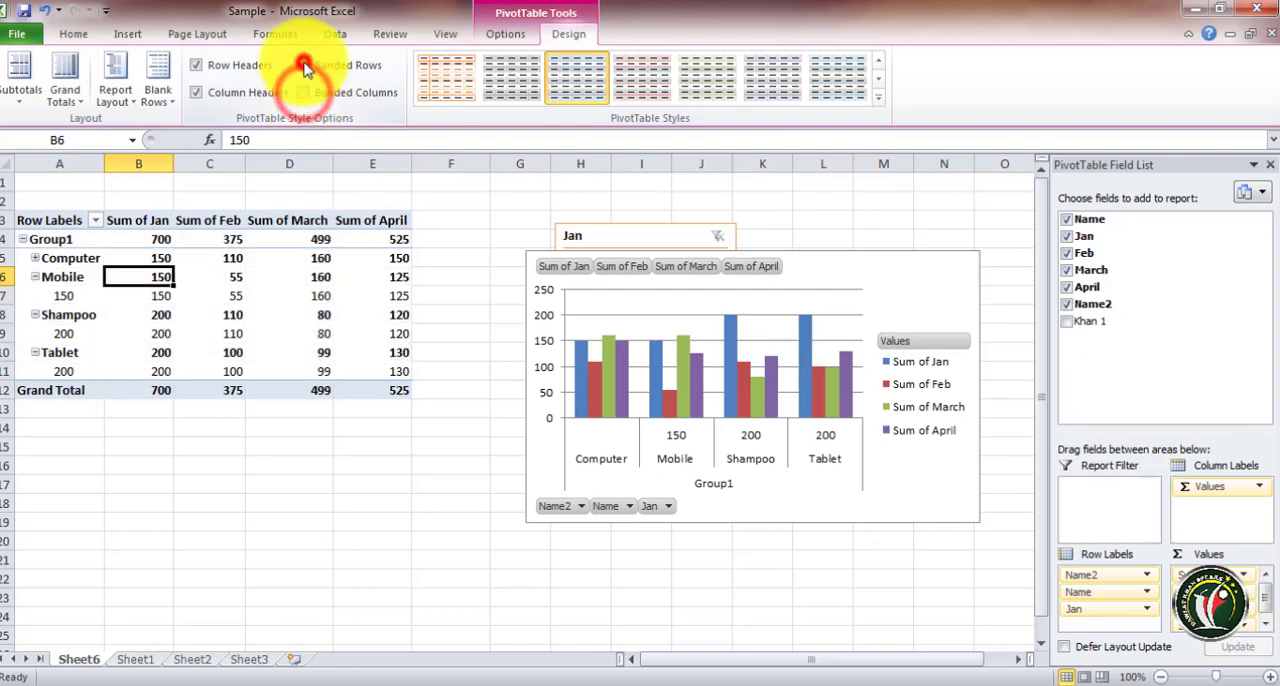
# Apply an orange style from the Medium group of PivotTable styles
pyautogui.click(878, 97)
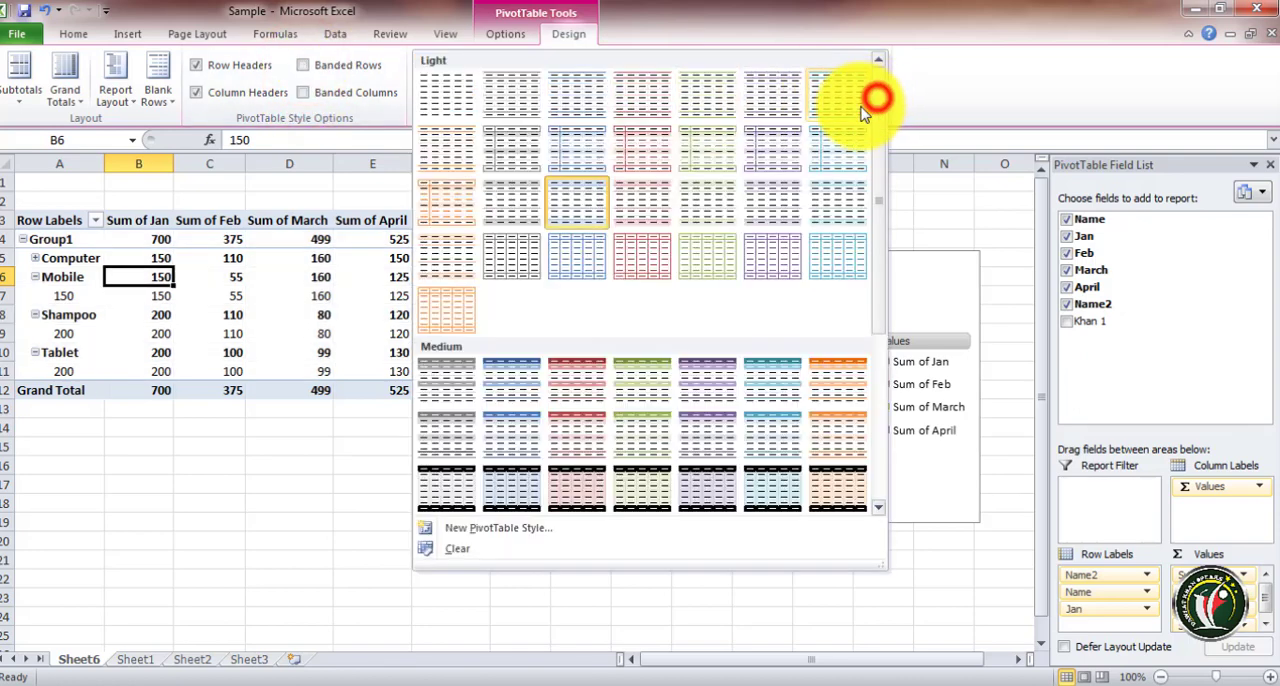
pyautogui.click(828, 434)
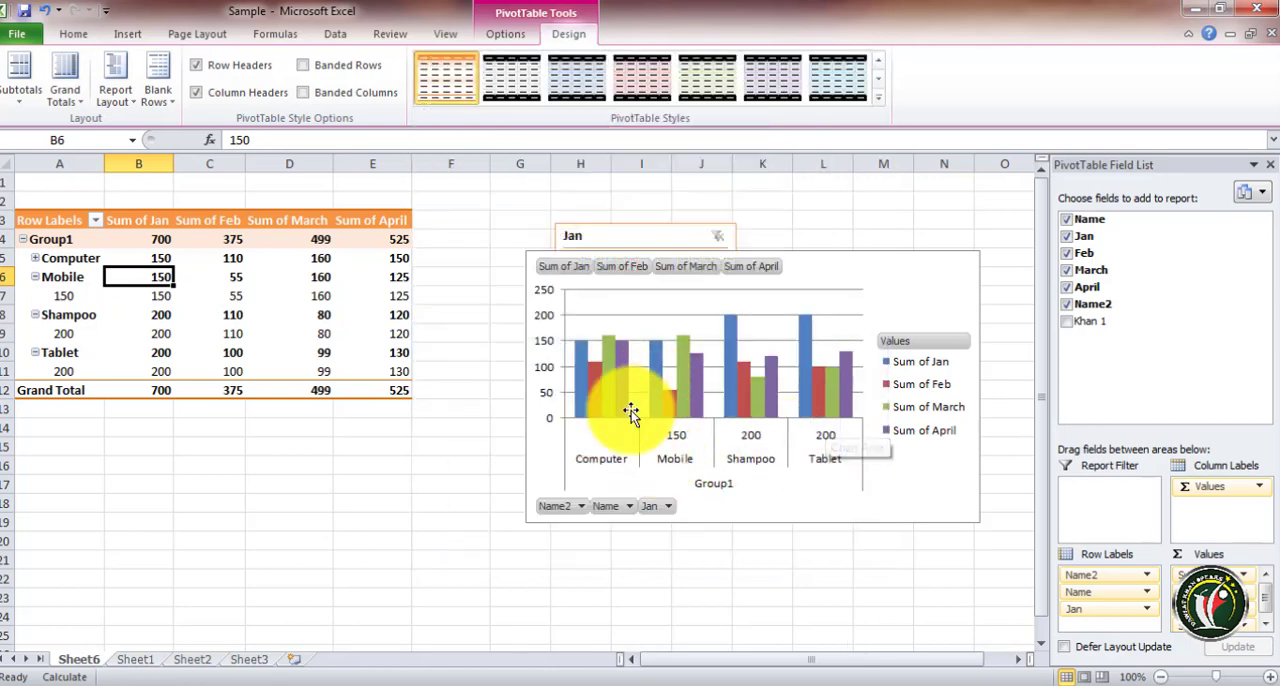
pyautogui.click(505, 34)
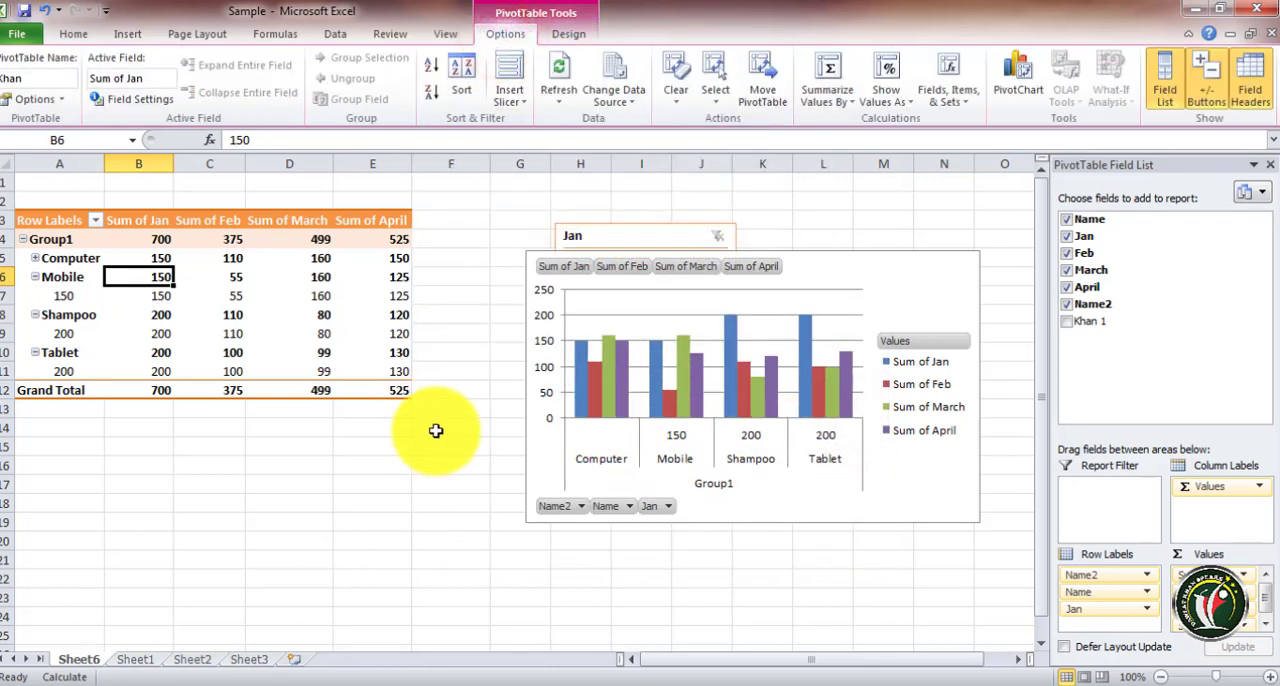
pyautogui.click(127, 34)
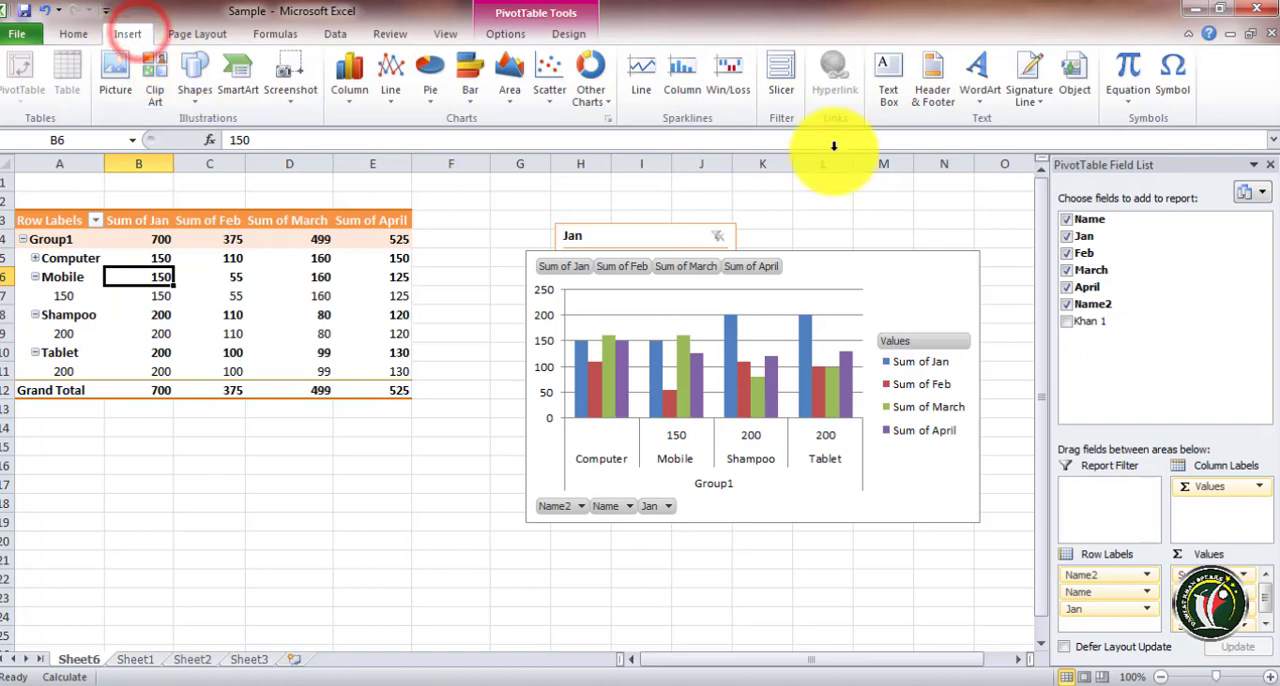